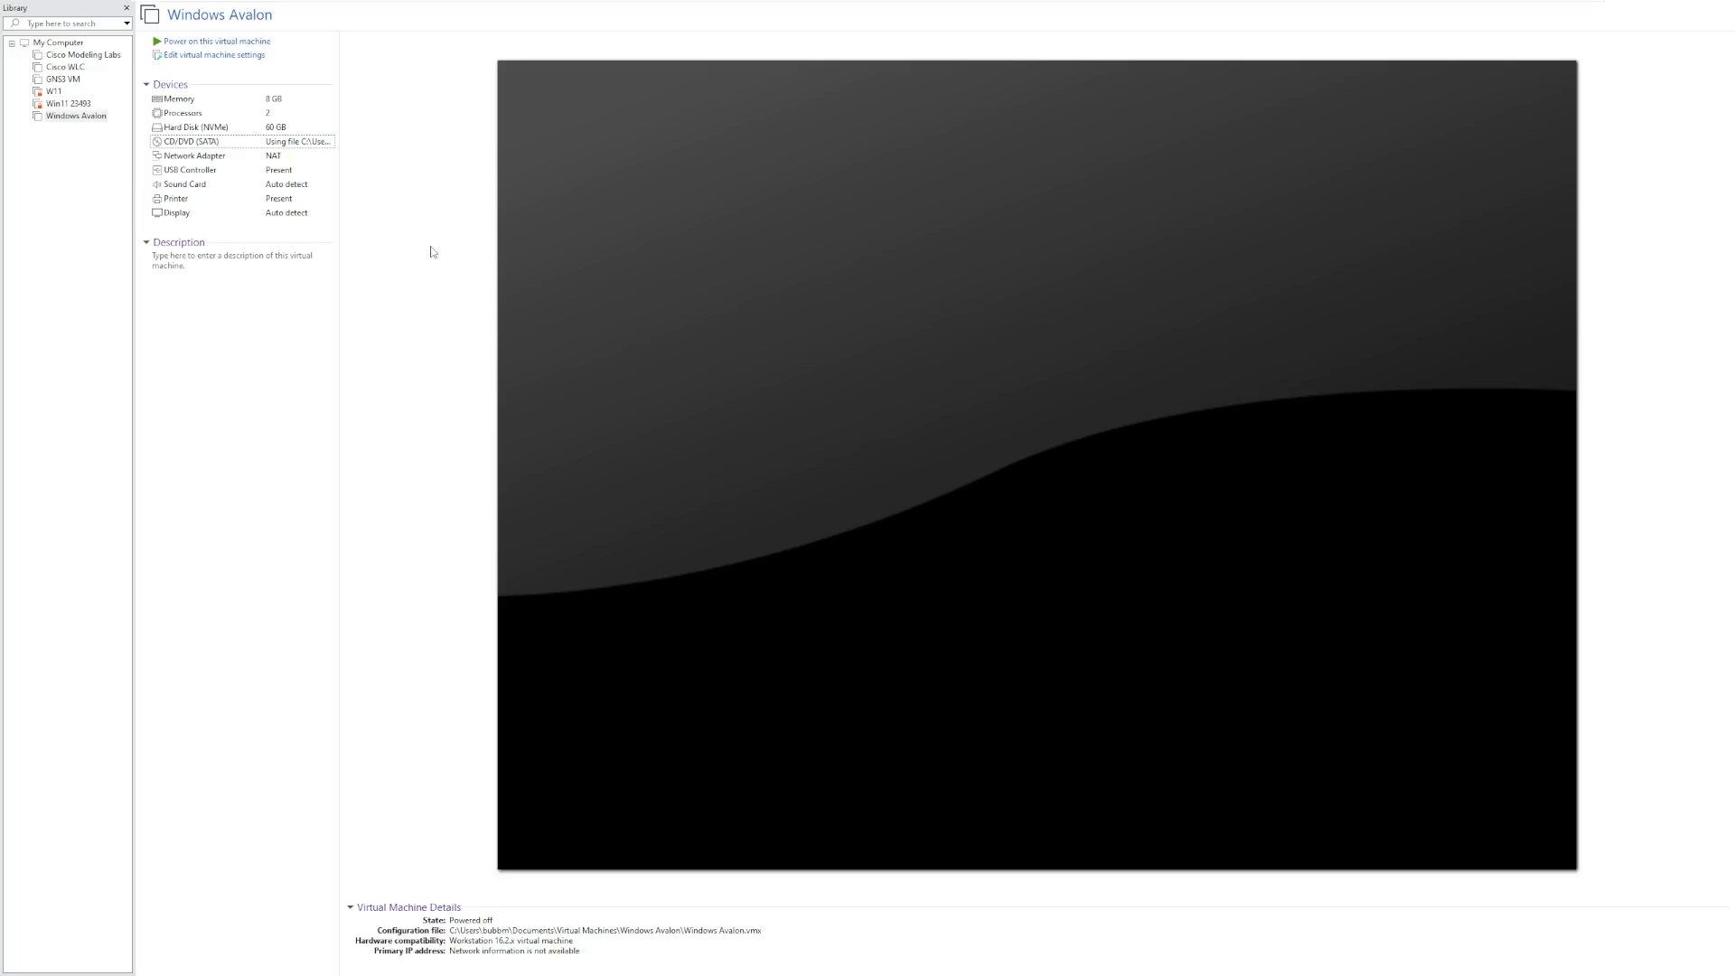
Review the CD/DVD (SATA) ISO setting, then power on the Windows Avalon VM
{"action": "double_click", "coordinate": [314, 145]}
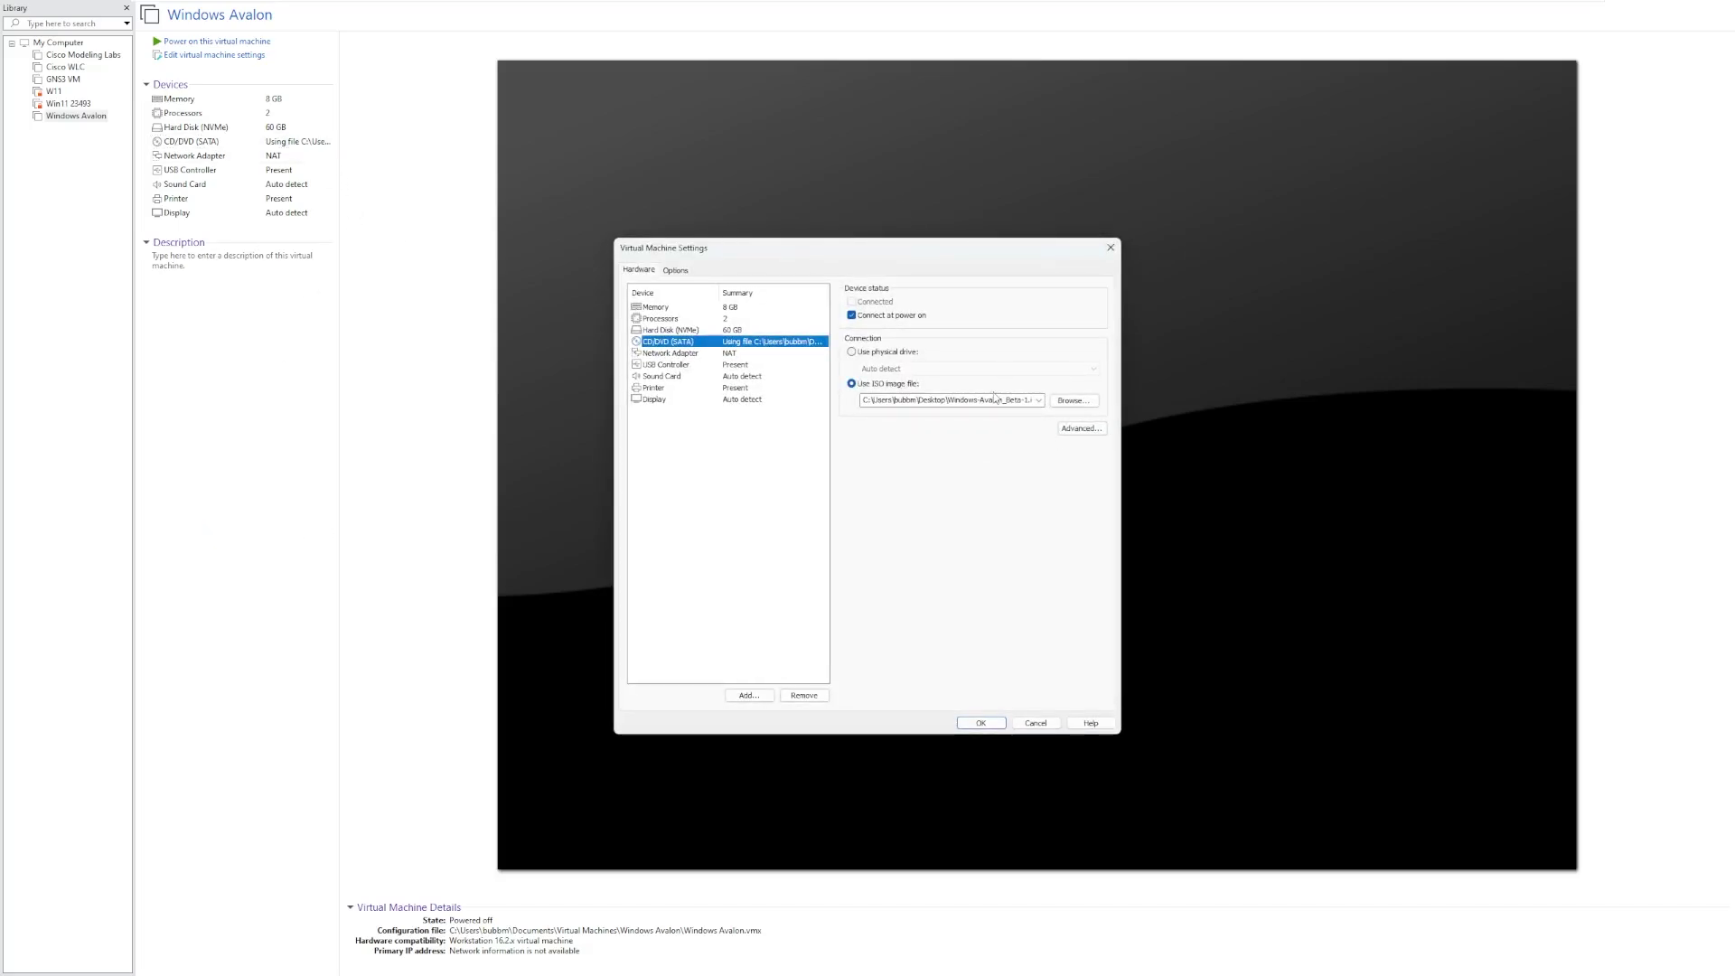
{"action": "left_click", "coordinate": [1112, 246]}
{"action": "left_click", "coordinate": [216, 42]}
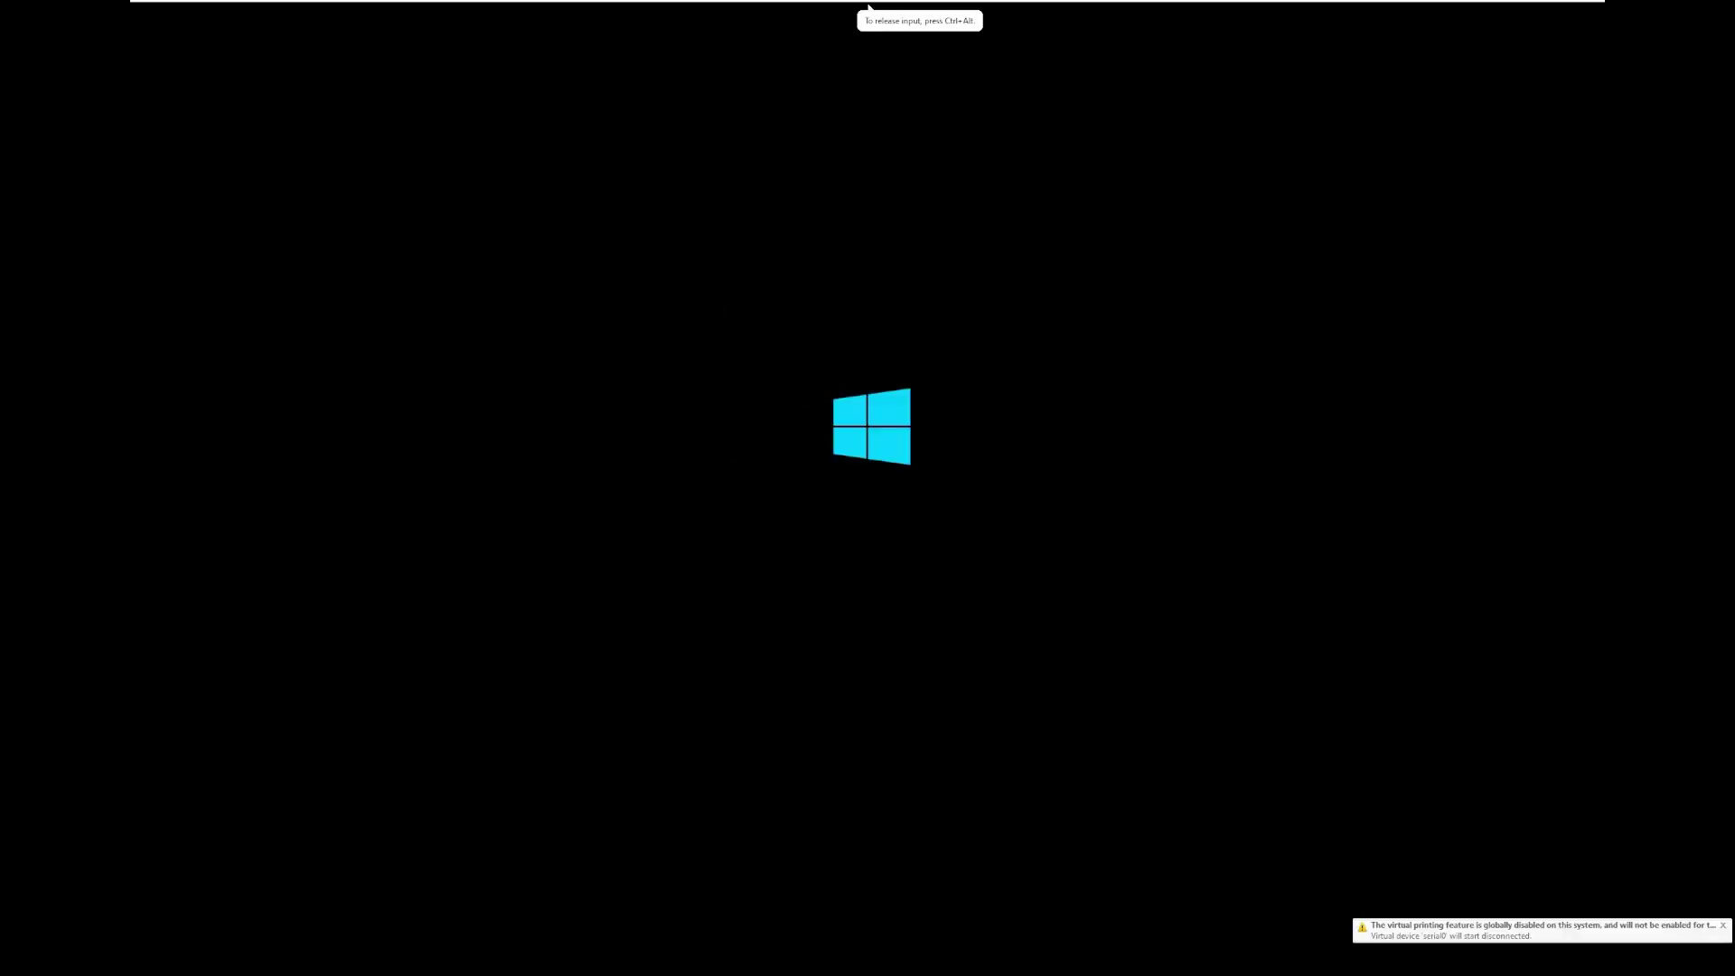
Boot from the install DVD, adjust stretch mode, accept the language settings and choose Install now
{"action": "key", "text": "ctrl+alt"}
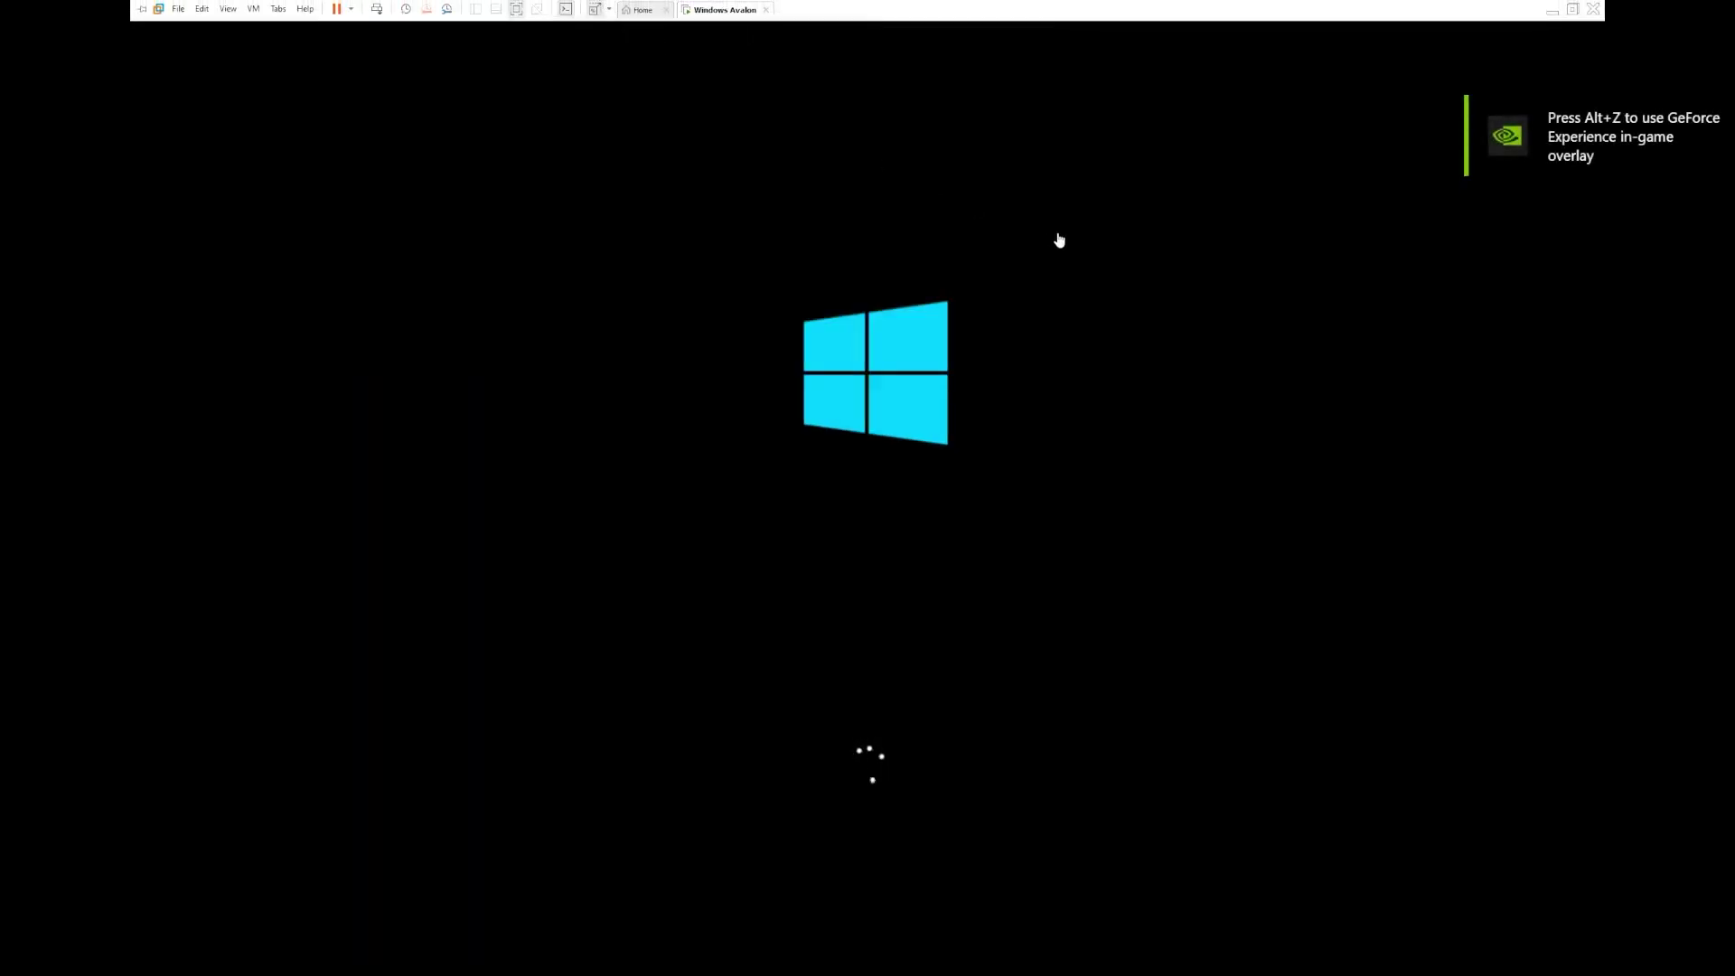
{"action": "left_click", "coordinate": [611, 9]}
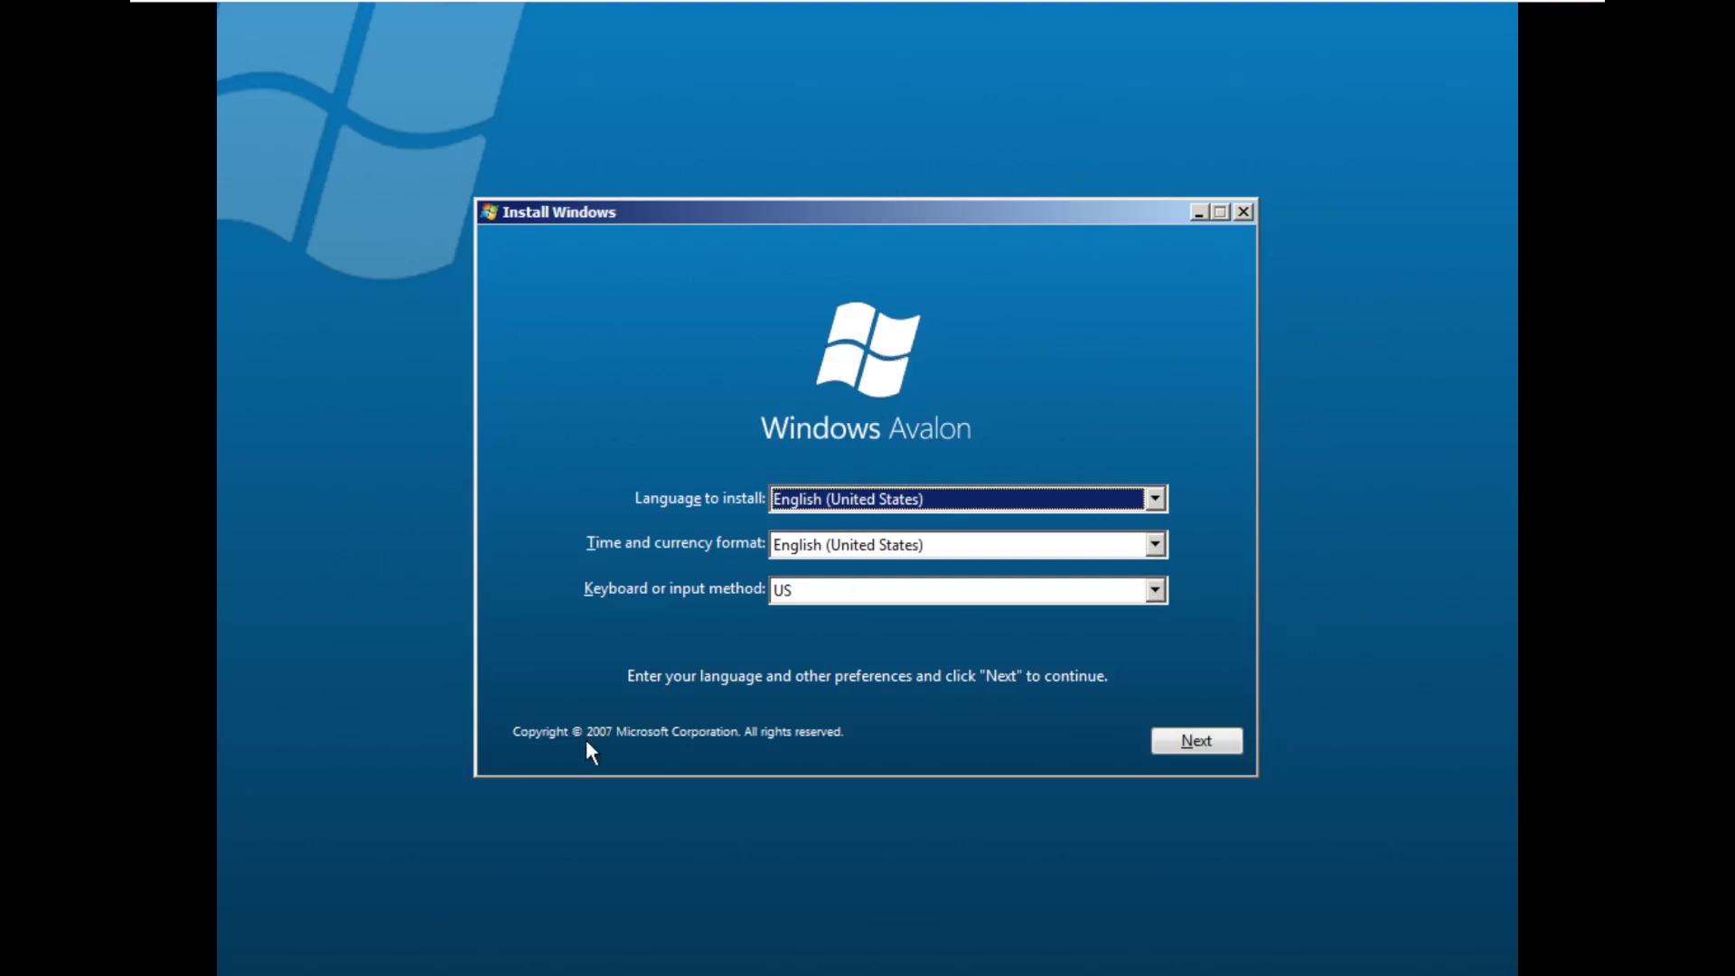
{"action": "left_click", "coordinate": [1182, 745]}
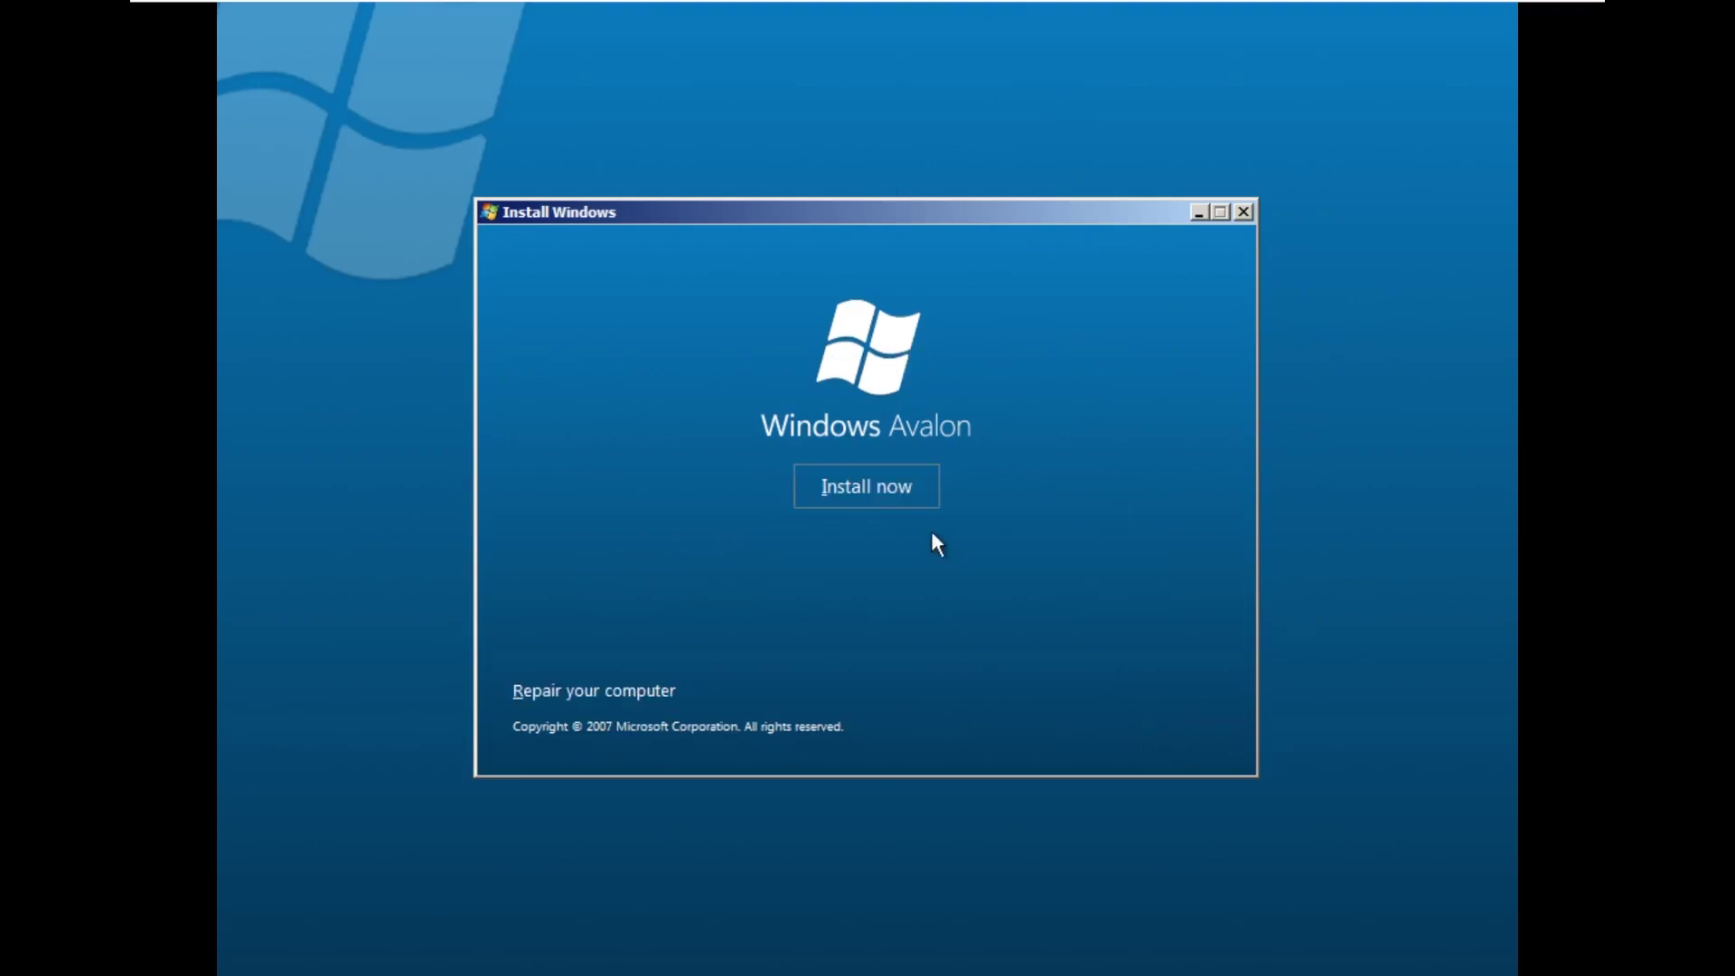
{"action": "left_click", "coordinate": [891, 485]}
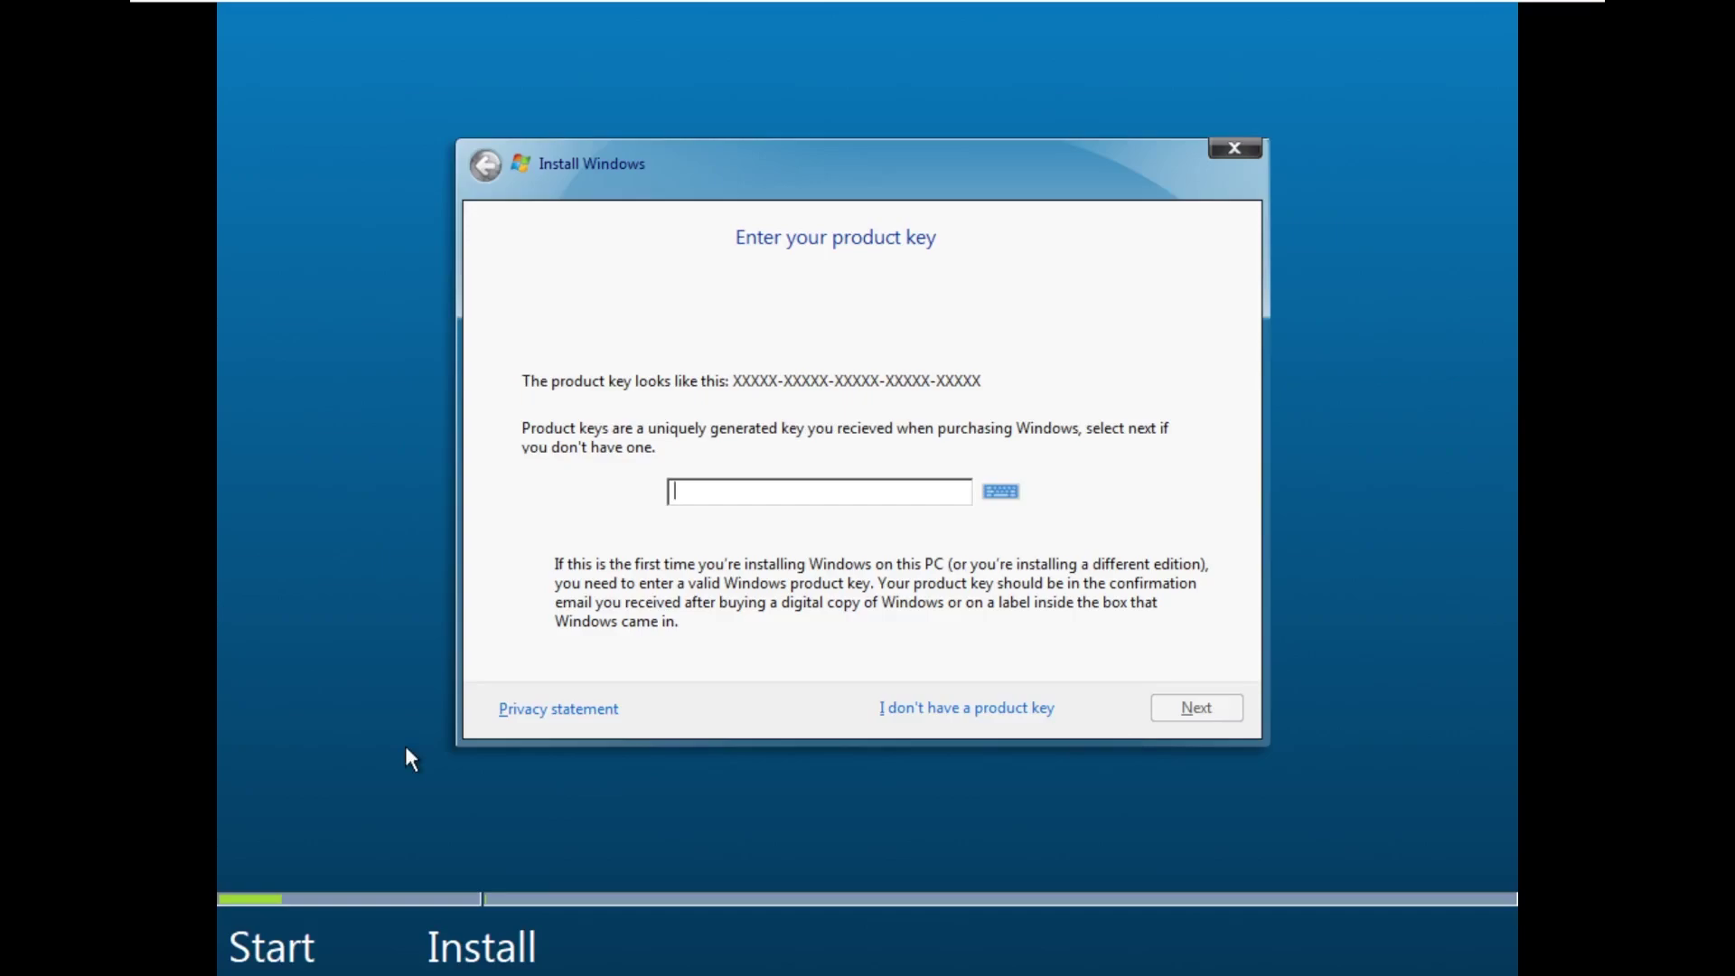
Skip the product key, accept the license terms, and run a Custom install onto the selected disk
{"action": "left_click", "coordinate": [930, 706]}
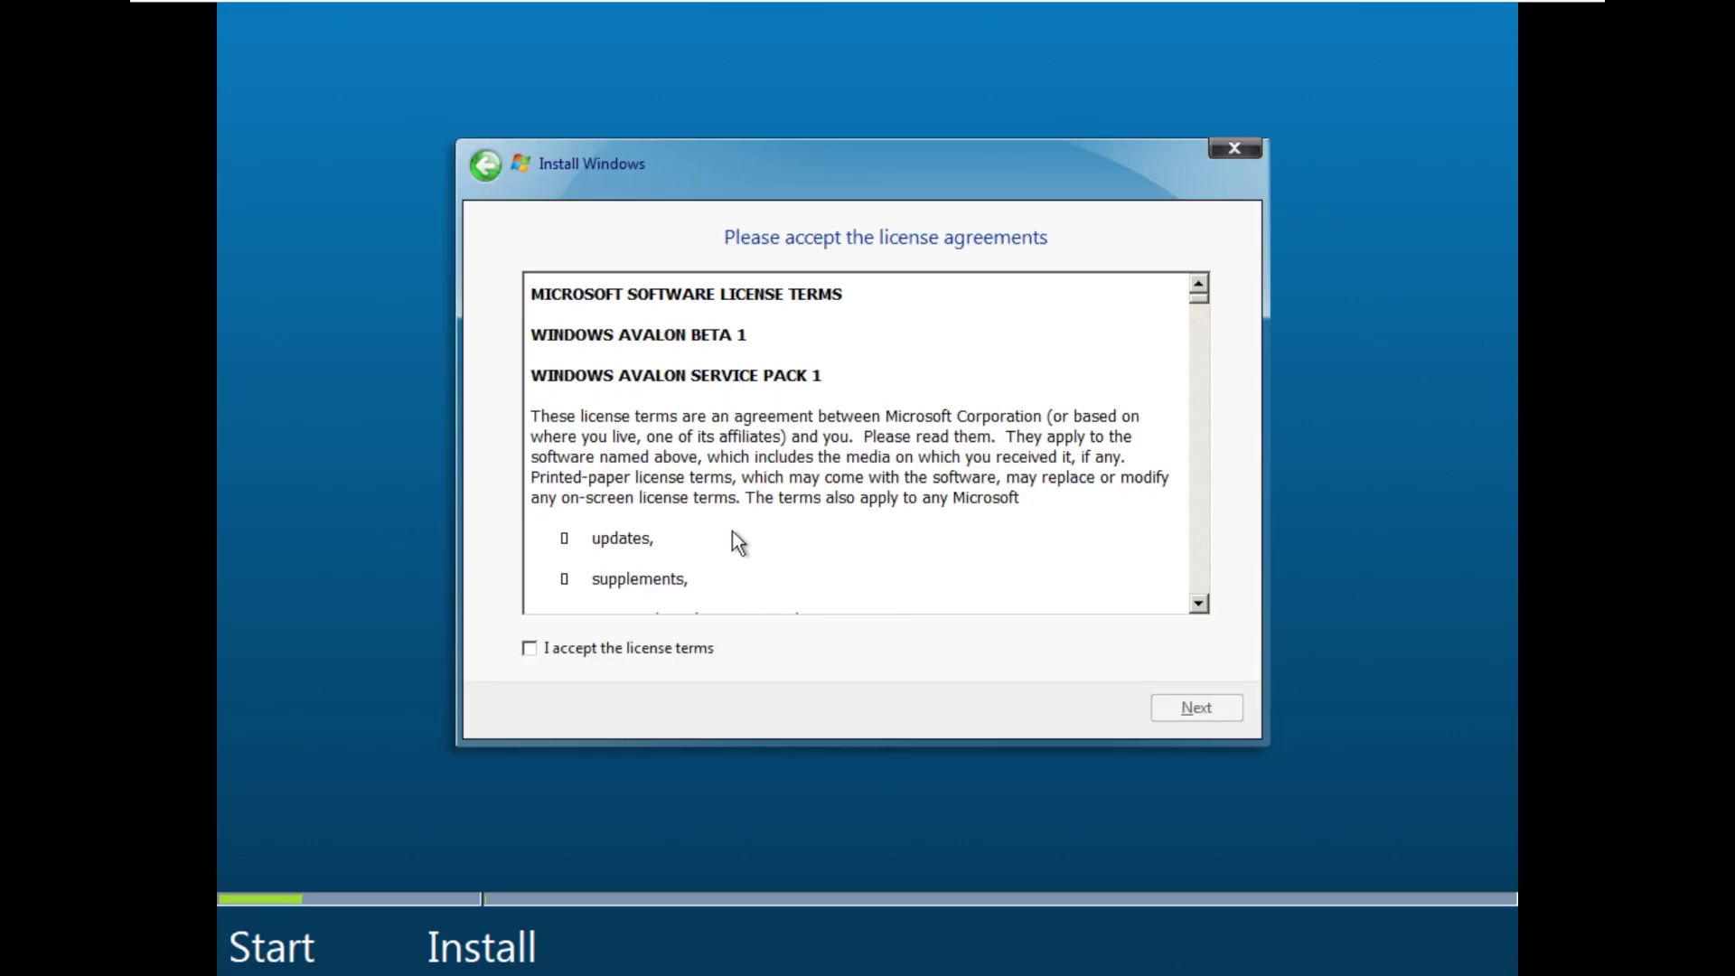
{"action": "scroll", "coordinate": [719, 548], "scroll_direction": "down", "scroll_amount": 2}
{"action": "left_click", "coordinate": [653, 648]}
{"action": "scroll", "coordinate": [801, 529], "scroll_direction": "up", "scroll_amount": 2}
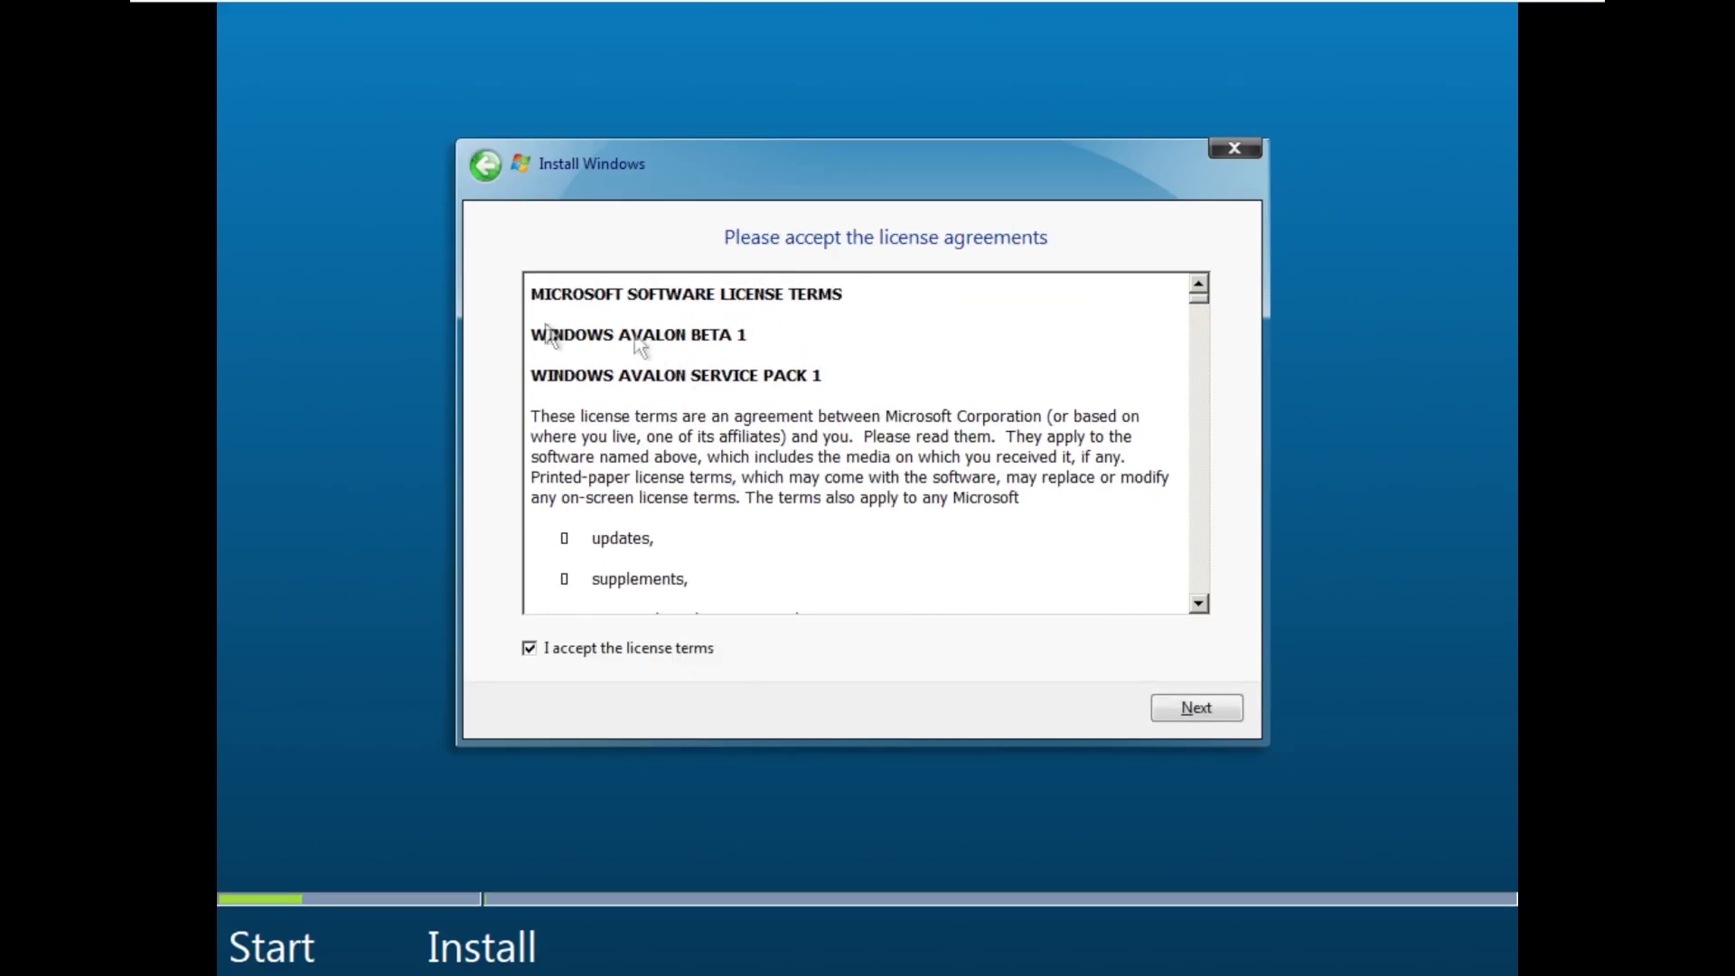
{"action": "left_click_drag", "start_coordinate": [547, 334], "coordinate": [986, 465]}
{"action": "left_click", "coordinate": [1185, 703]}
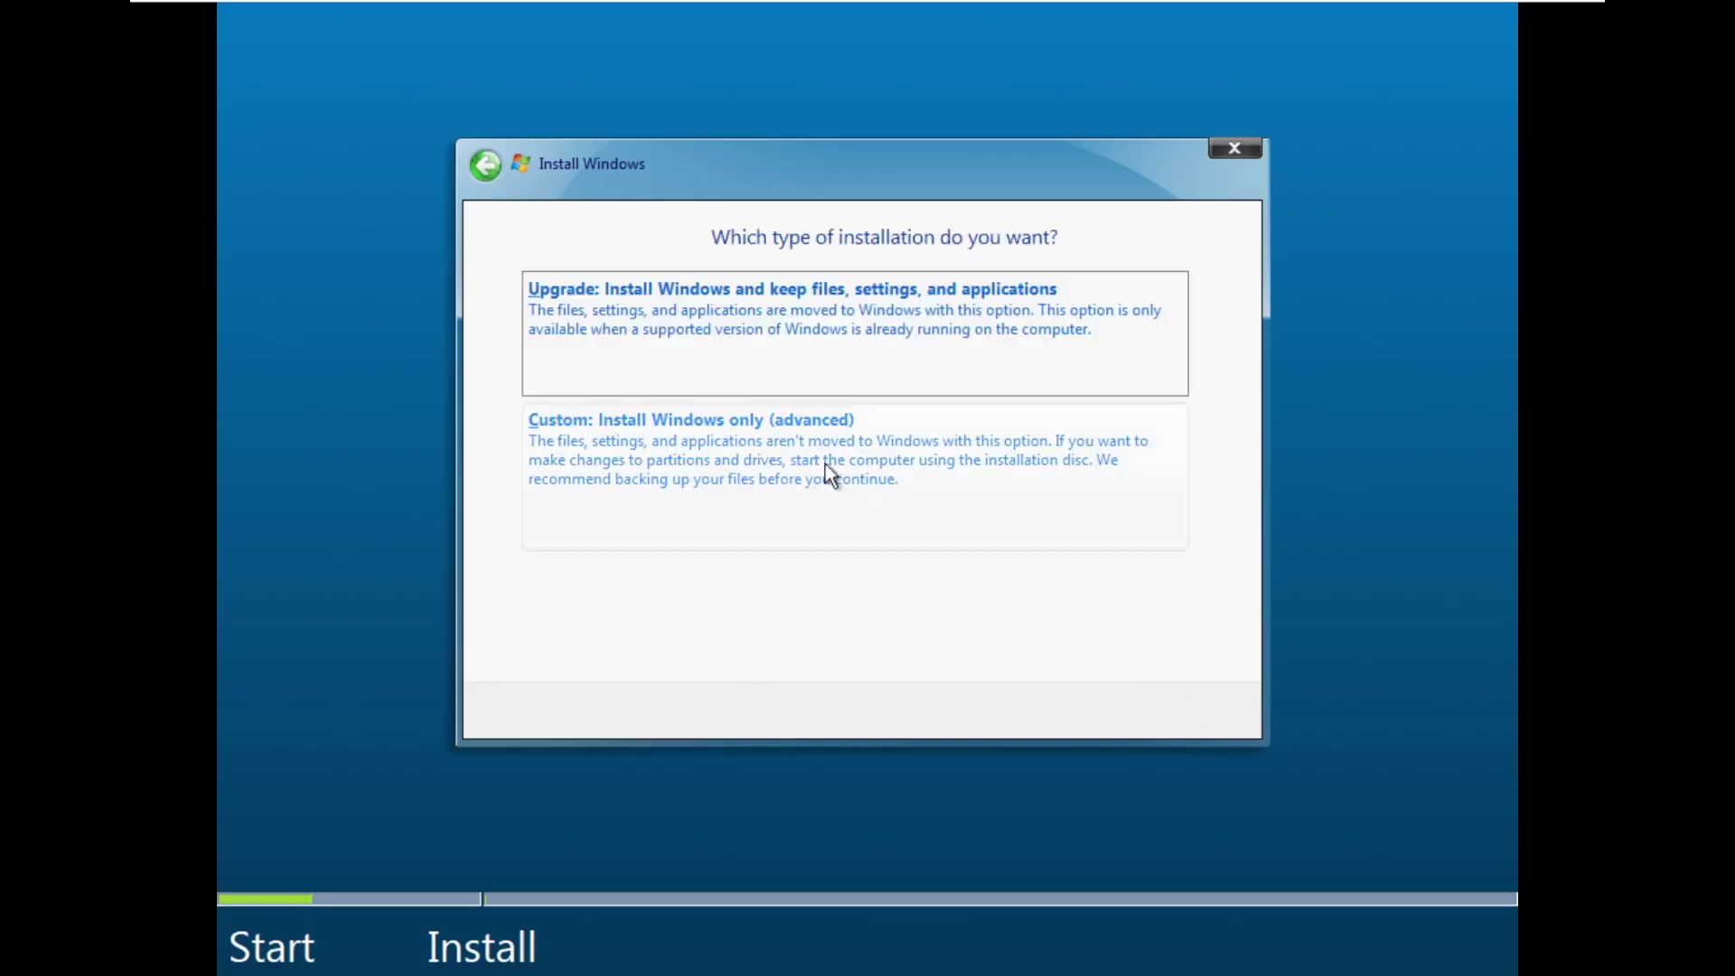
{"action": "left_click", "coordinate": [826, 464]}
{"action": "left_click", "coordinate": [1209, 715]}
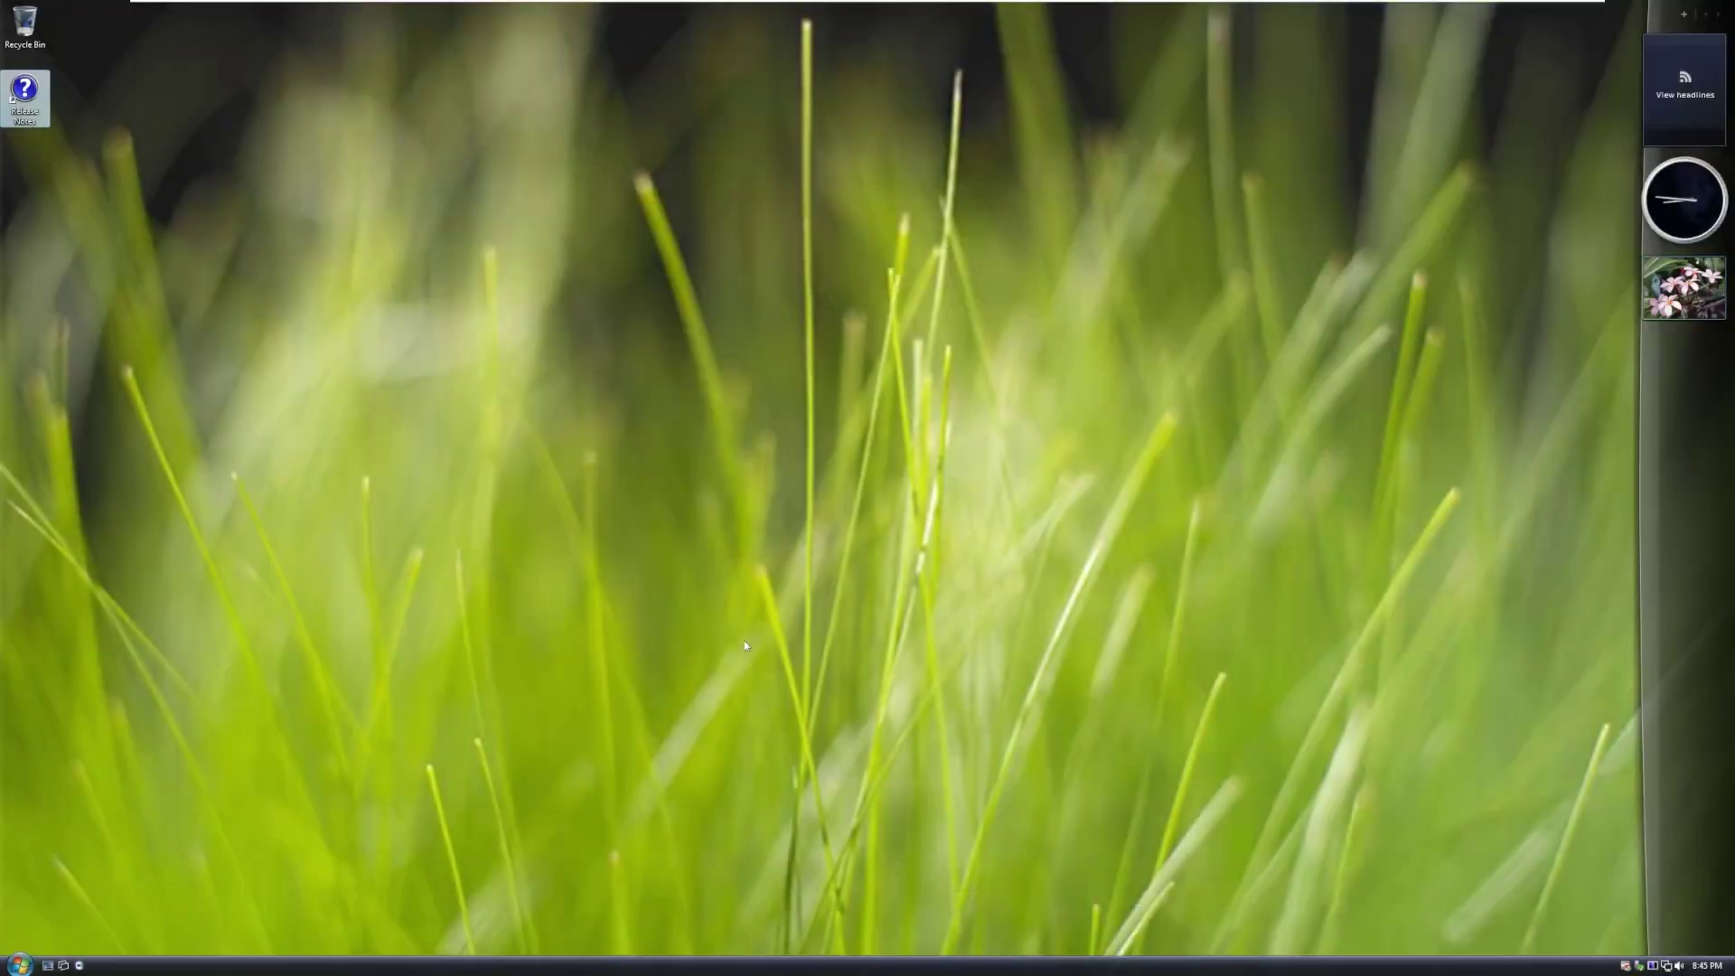
{"action": "left_click", "coordinate": [747, 644]}
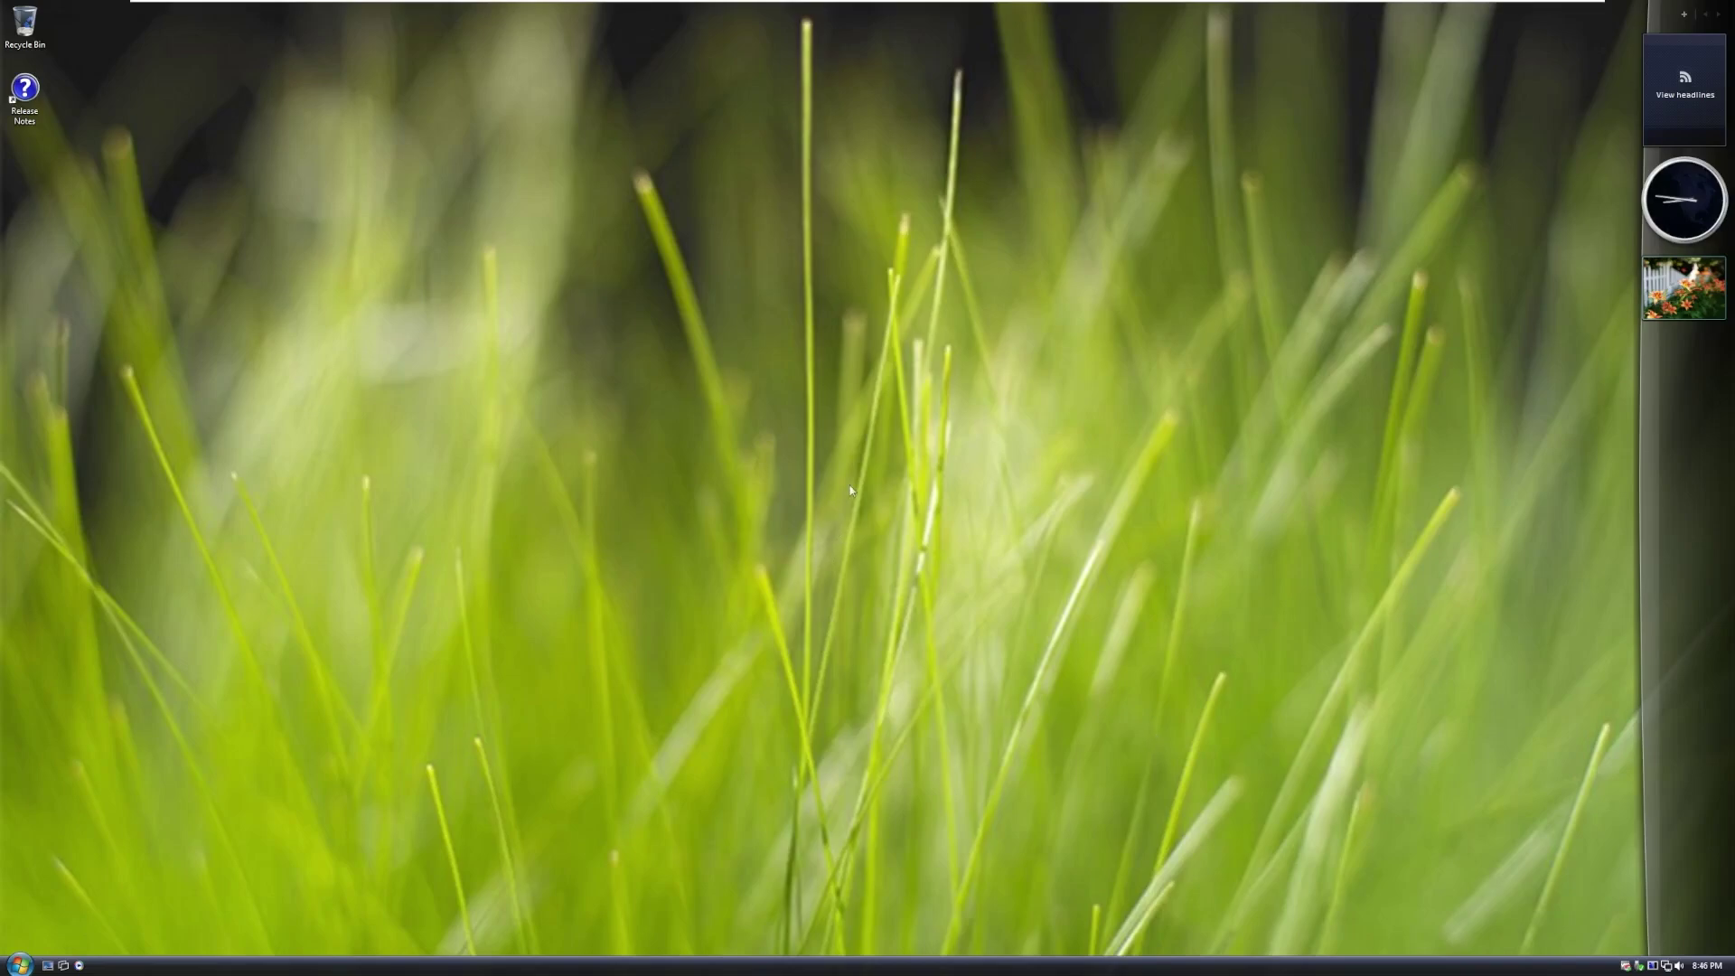
{"action": "double_click", "coordinate": [25, 22]}
{"action": "left_click_drag", "start_coordinate": [760, 304], "coordinate": [647, 291]}
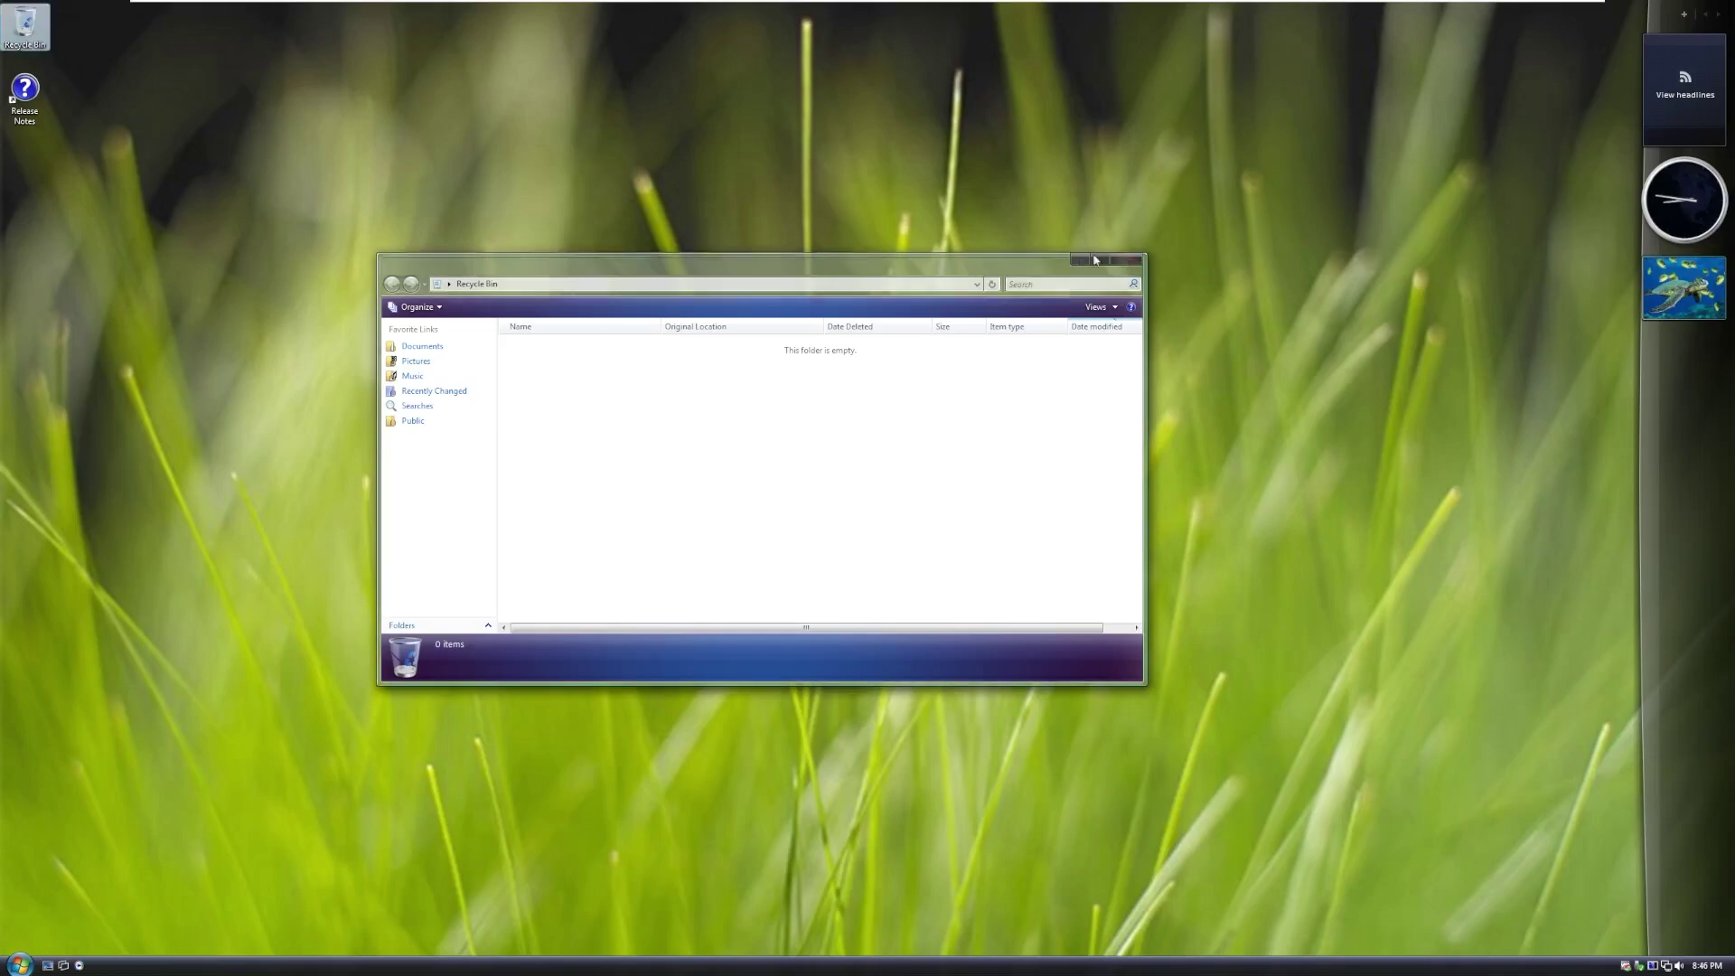
{"action": "left_click", "coordinate": [1126, 259]}
{"action": "double_click", "coordinate": [24, 91]}
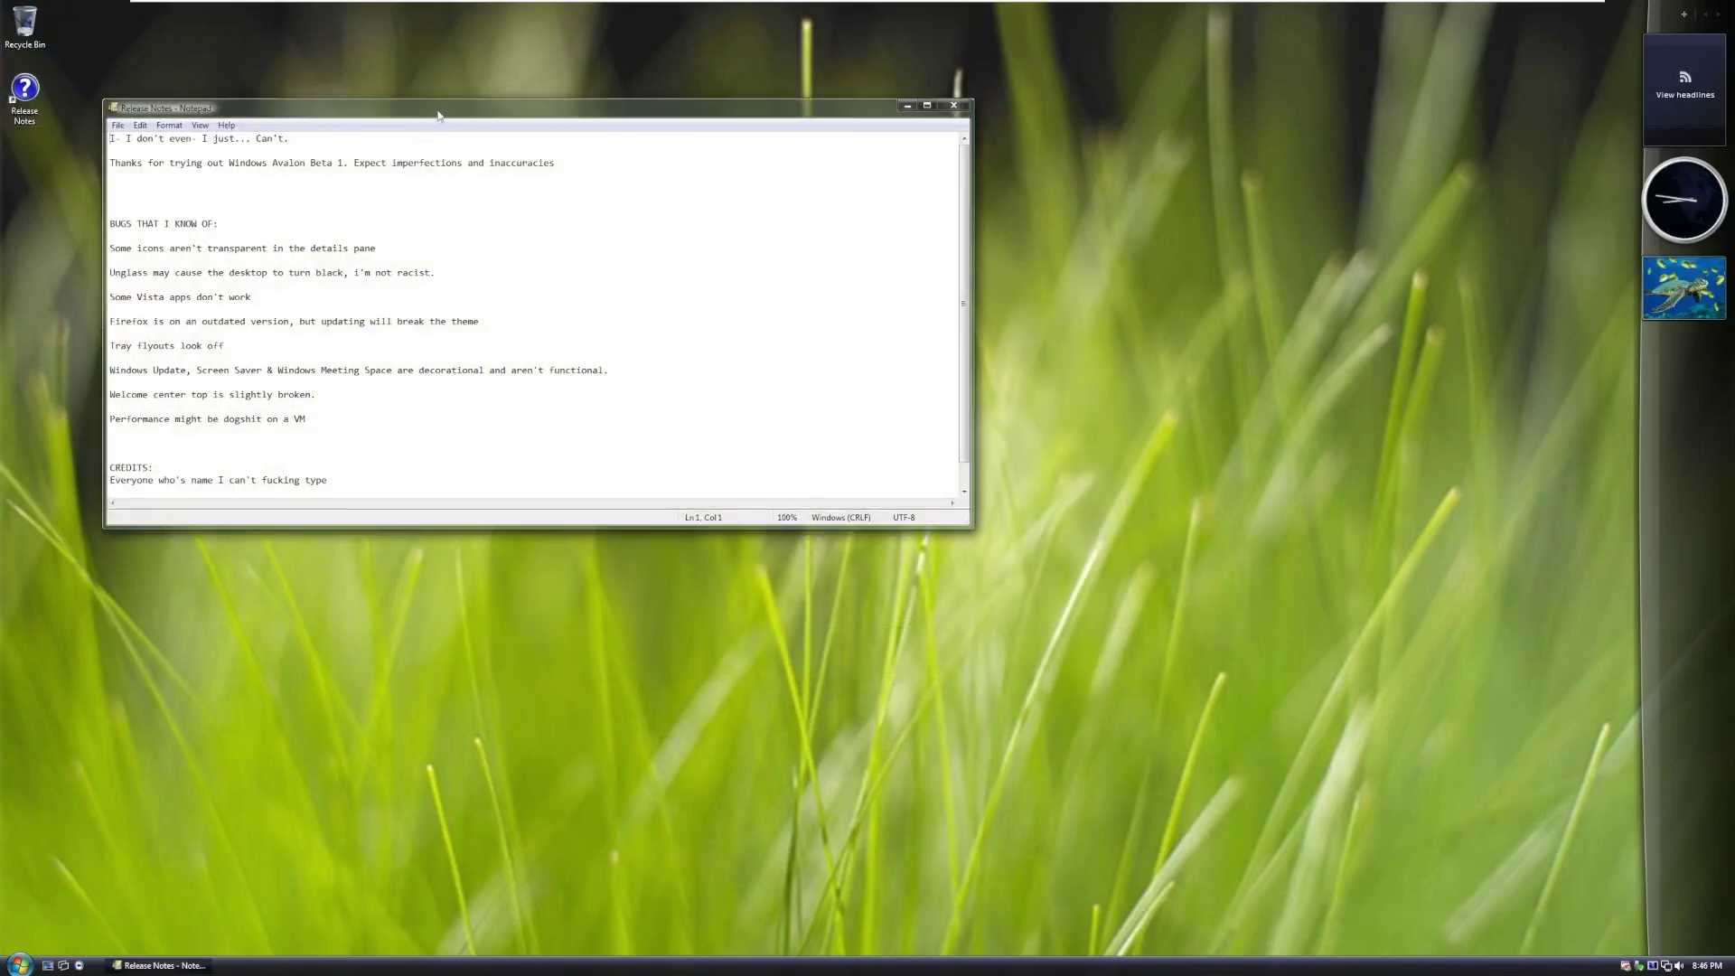
{"action": "left_click_drag", "start_coordinate": [438, 115], "coordinate": [495, 119]}
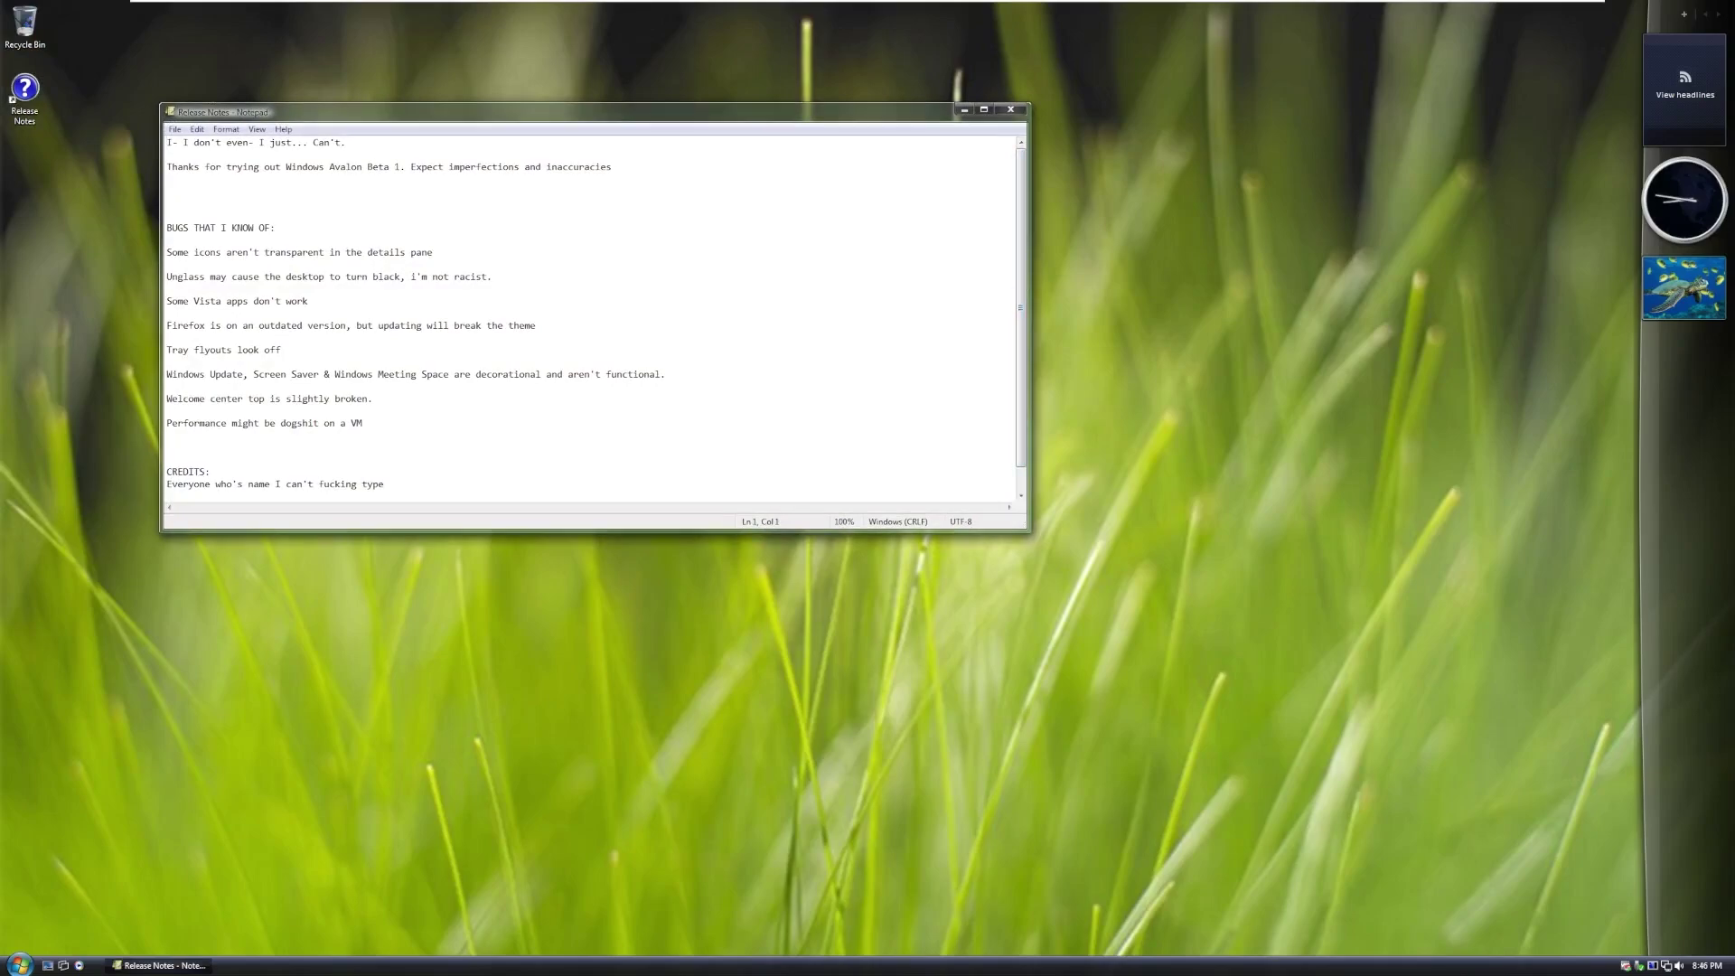
{"action": "scroll", "coordinate": [597, 316], "scroll_direction": "down", "scroll_amount": 1}
{"action": "left_click", "coordinate": [1010, 110]}
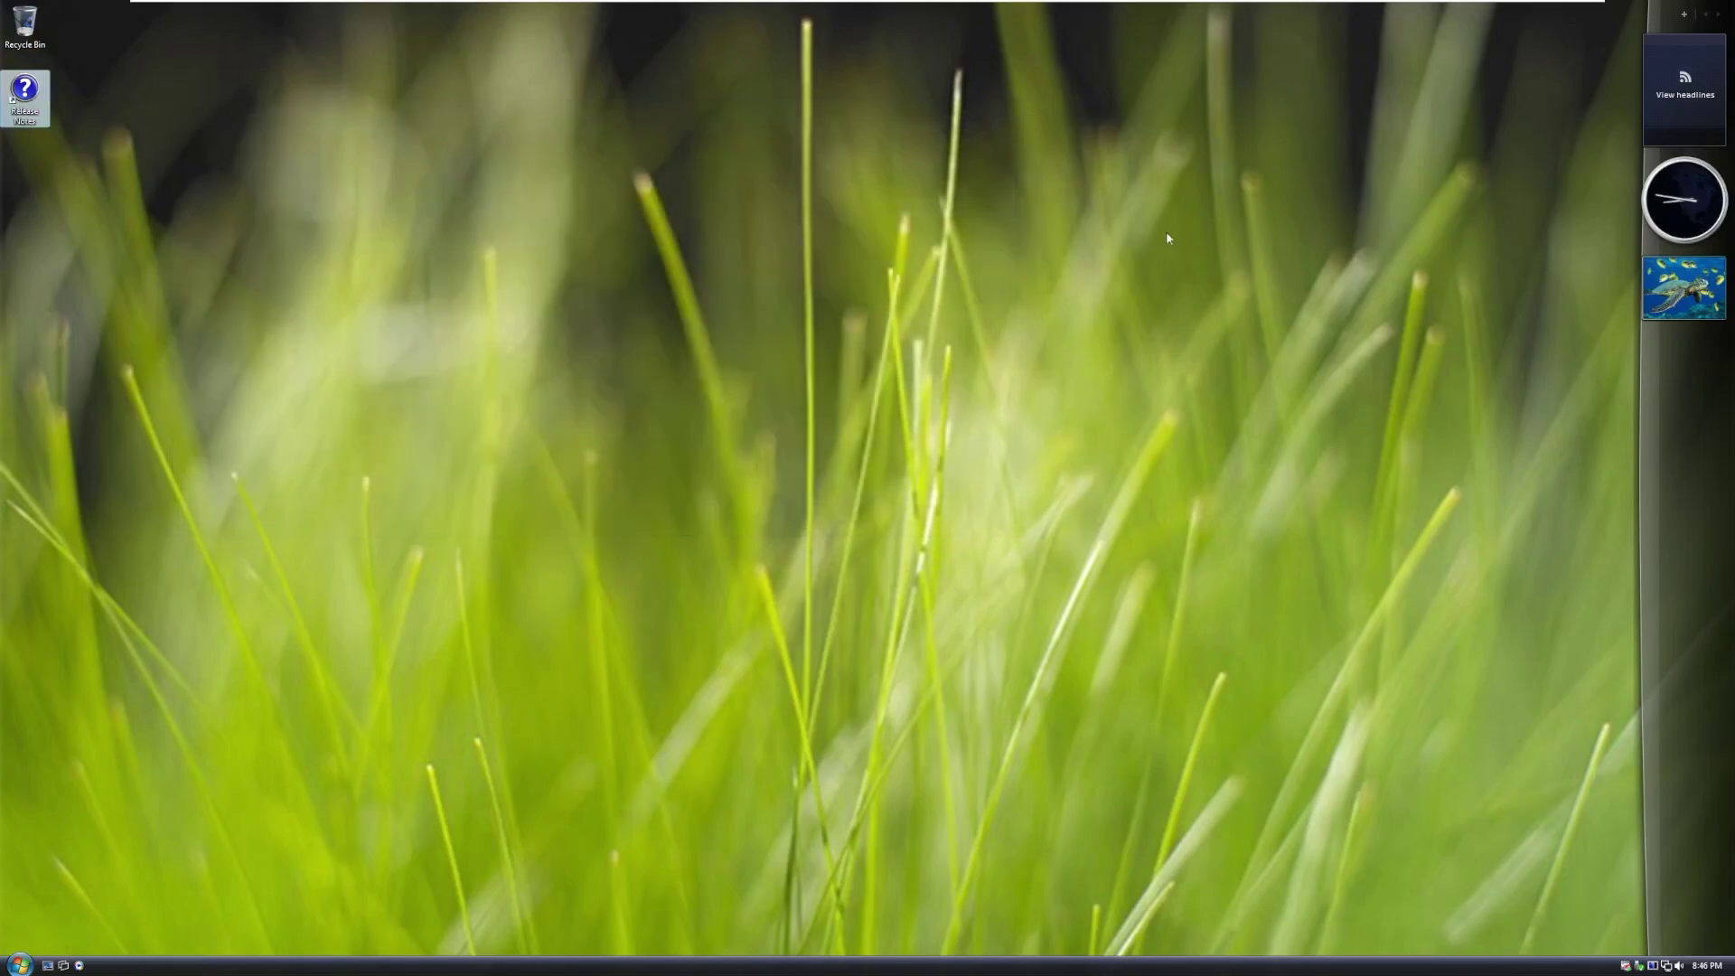
Dock the headlines feed gadget and the slideshow gadget back into the Sidebar
{"action": "left_click", "coordinate": [1681, 99]}
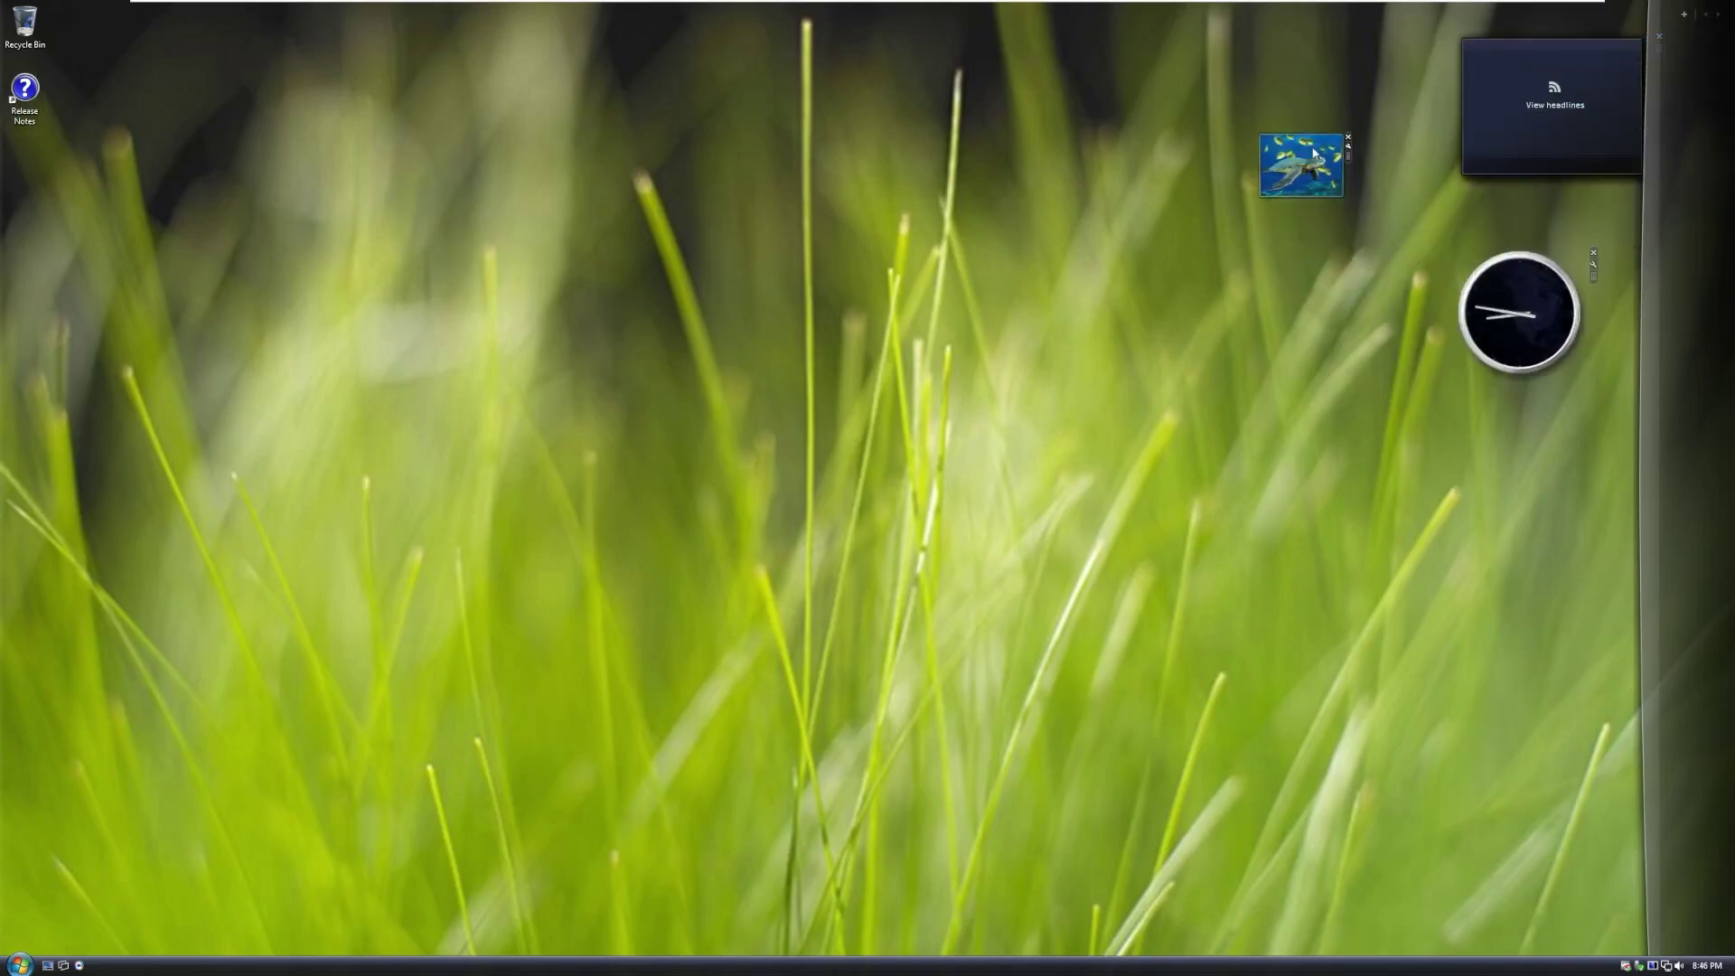
{"action": "left_click_drag", "start_coordinate": [1548, 107], "coordinate": [1672, 101]}
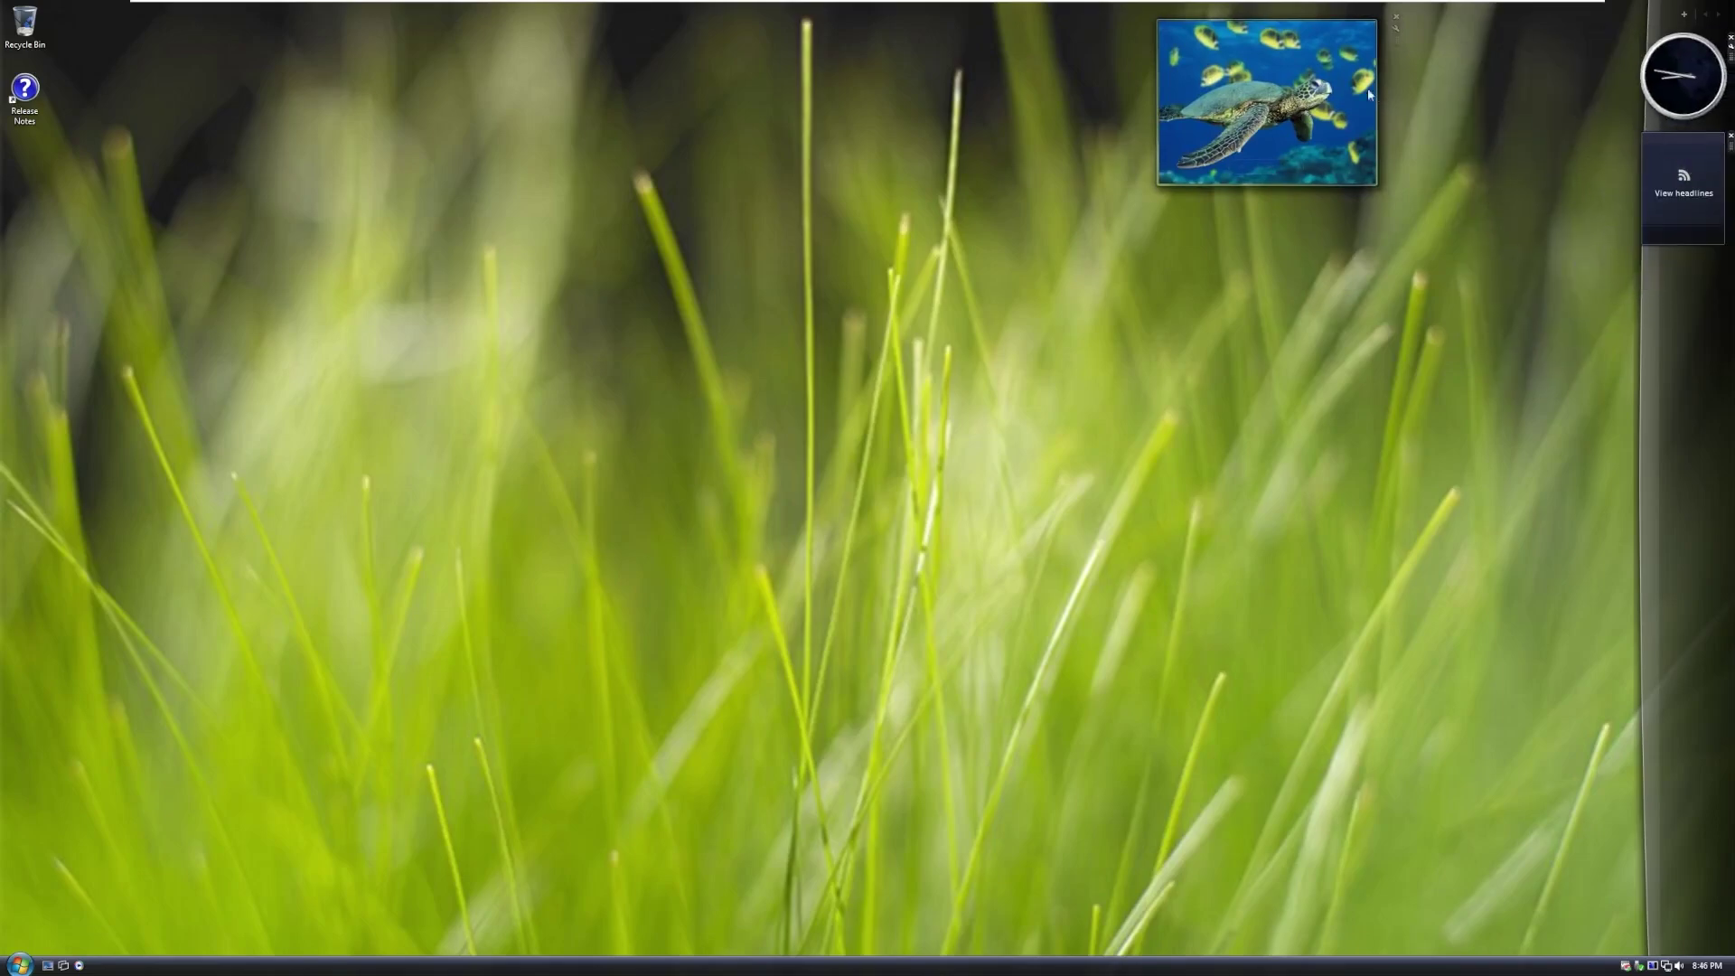
{"action": "left_click_drag", "start_coordinate": [1718, 307], "coordinate": [1728, 380]}
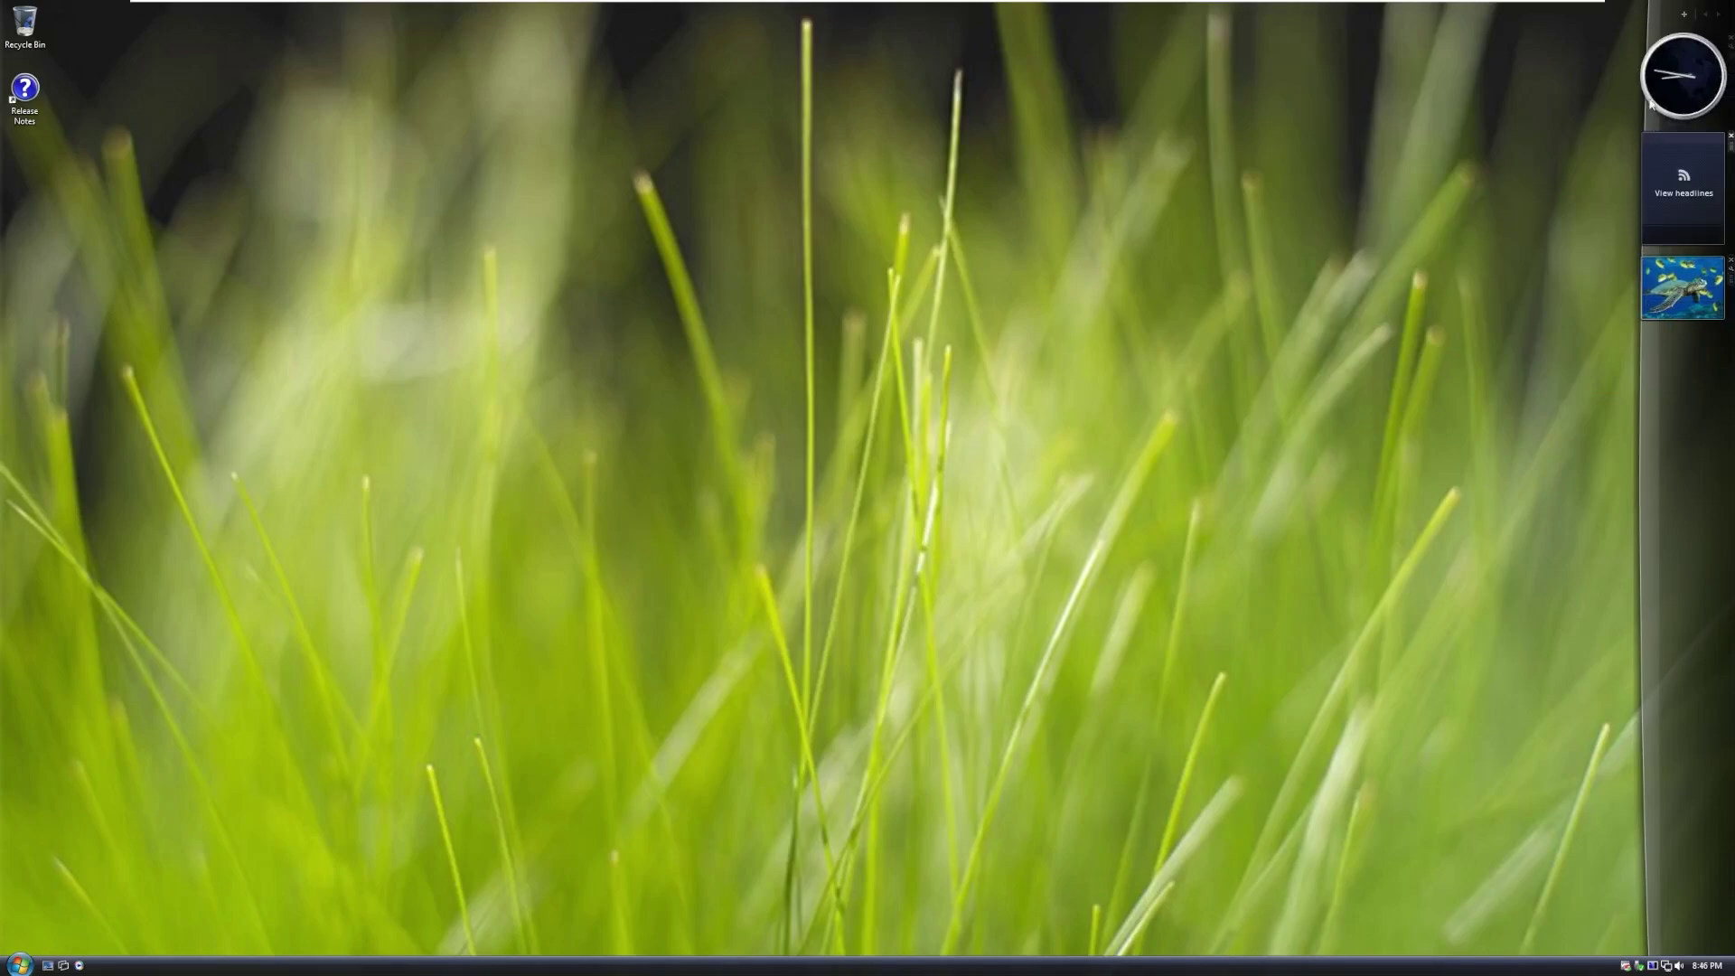
Use the Sidebar's right-click menu, then close Windows Help and the Sidebar tip balloon
{"action": "mouse_move", "coordinate": [1645, 43]}
{"action": "right_click", "coordinate": [1655, 24]}
{"action": "left_click", "coordinate": [1699, 416]}
{"action": "right_click", "coordinate": [1691, 439]}
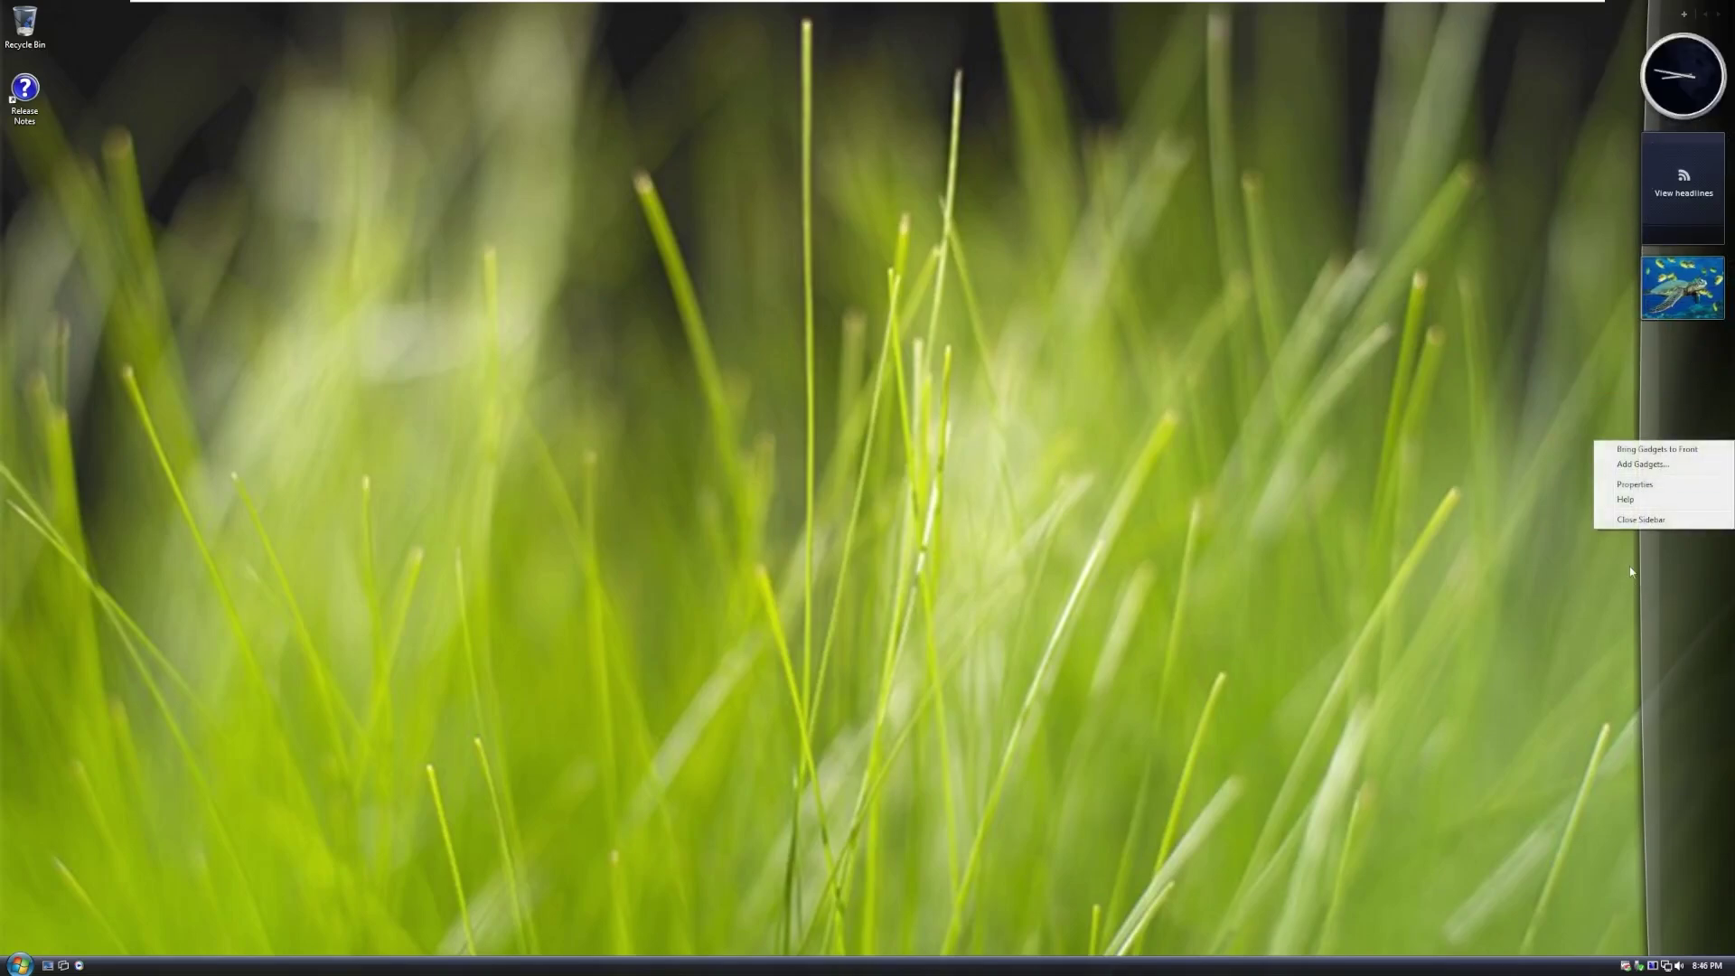
{"action": "left_click", "coordinate": [1544, 507]}
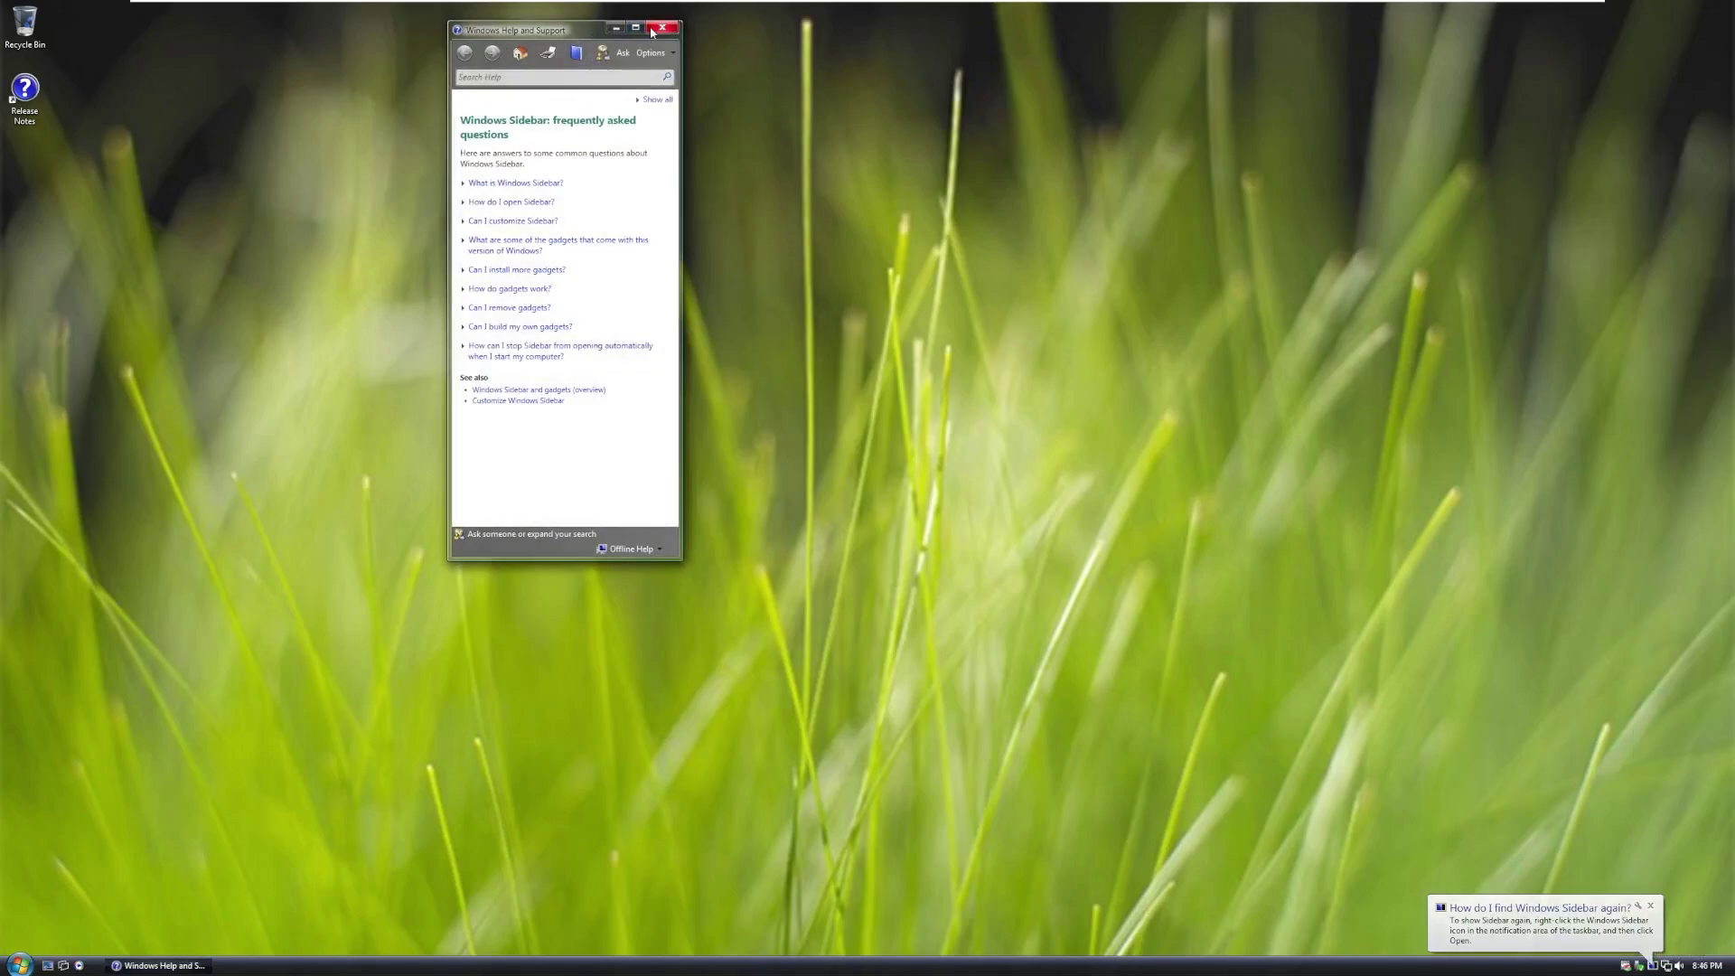
{"action": "left_click", "coordinate": [662, 28]}
{"action": "left_click", "coordinate": [1654, 909]}
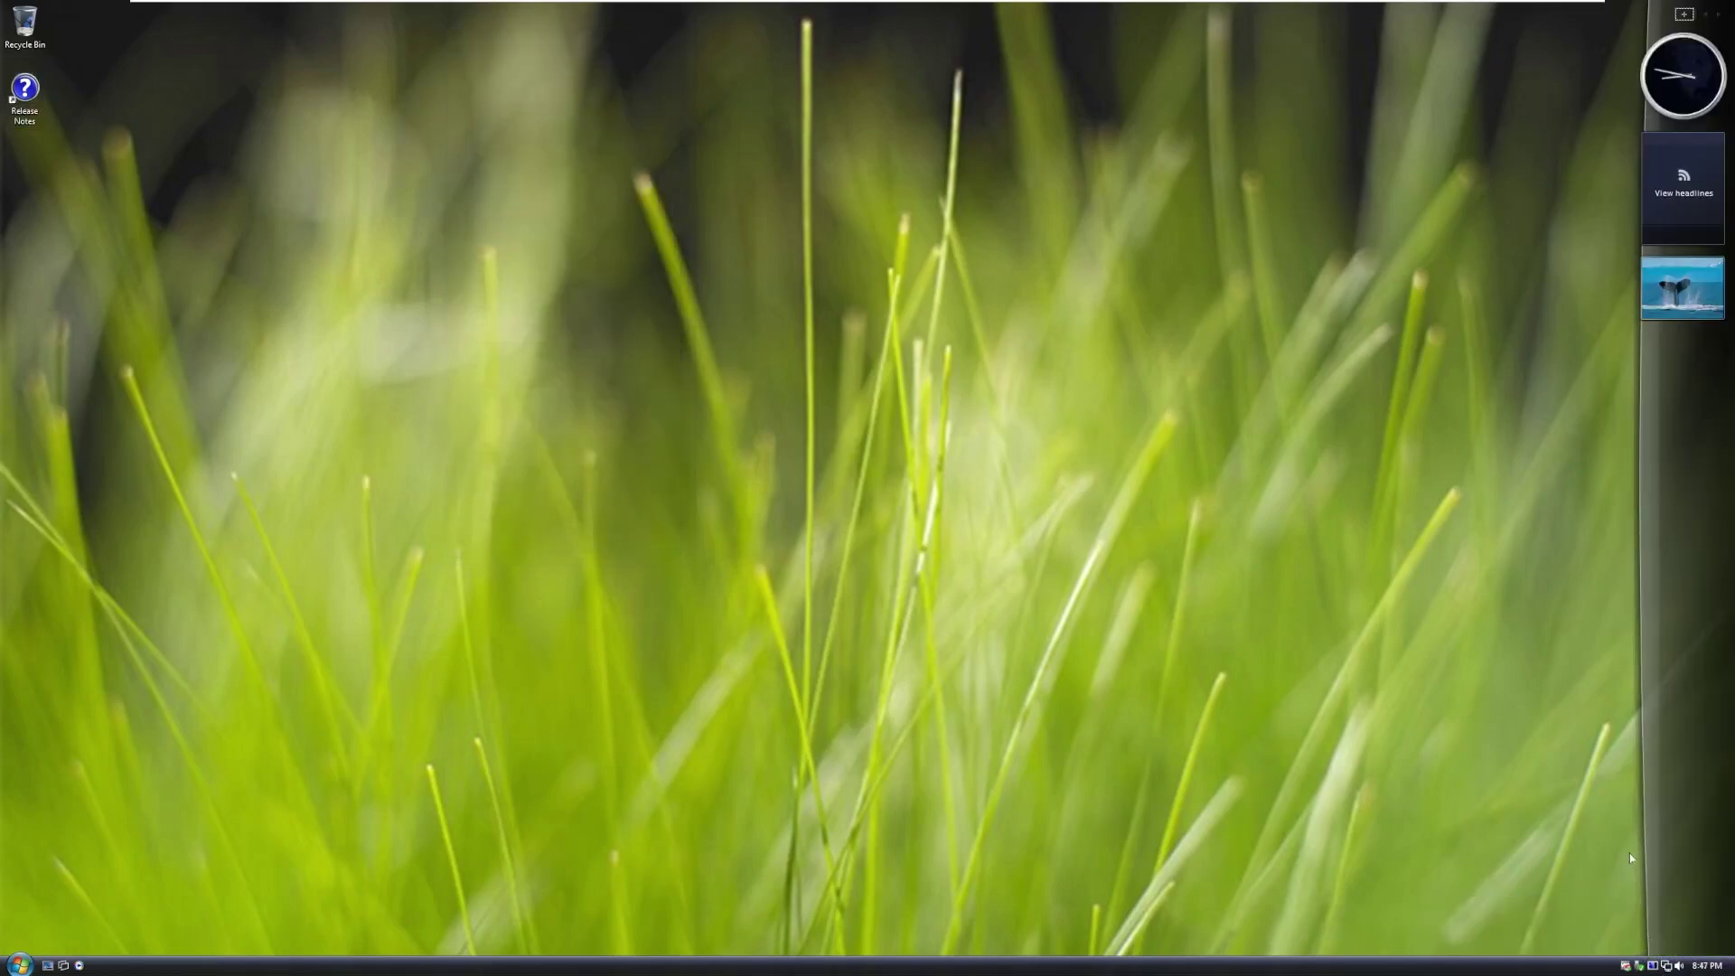
Check the tray's calendar and clock and the network connection status
{"action": "left_click", "coordinate": [1707, 965]}
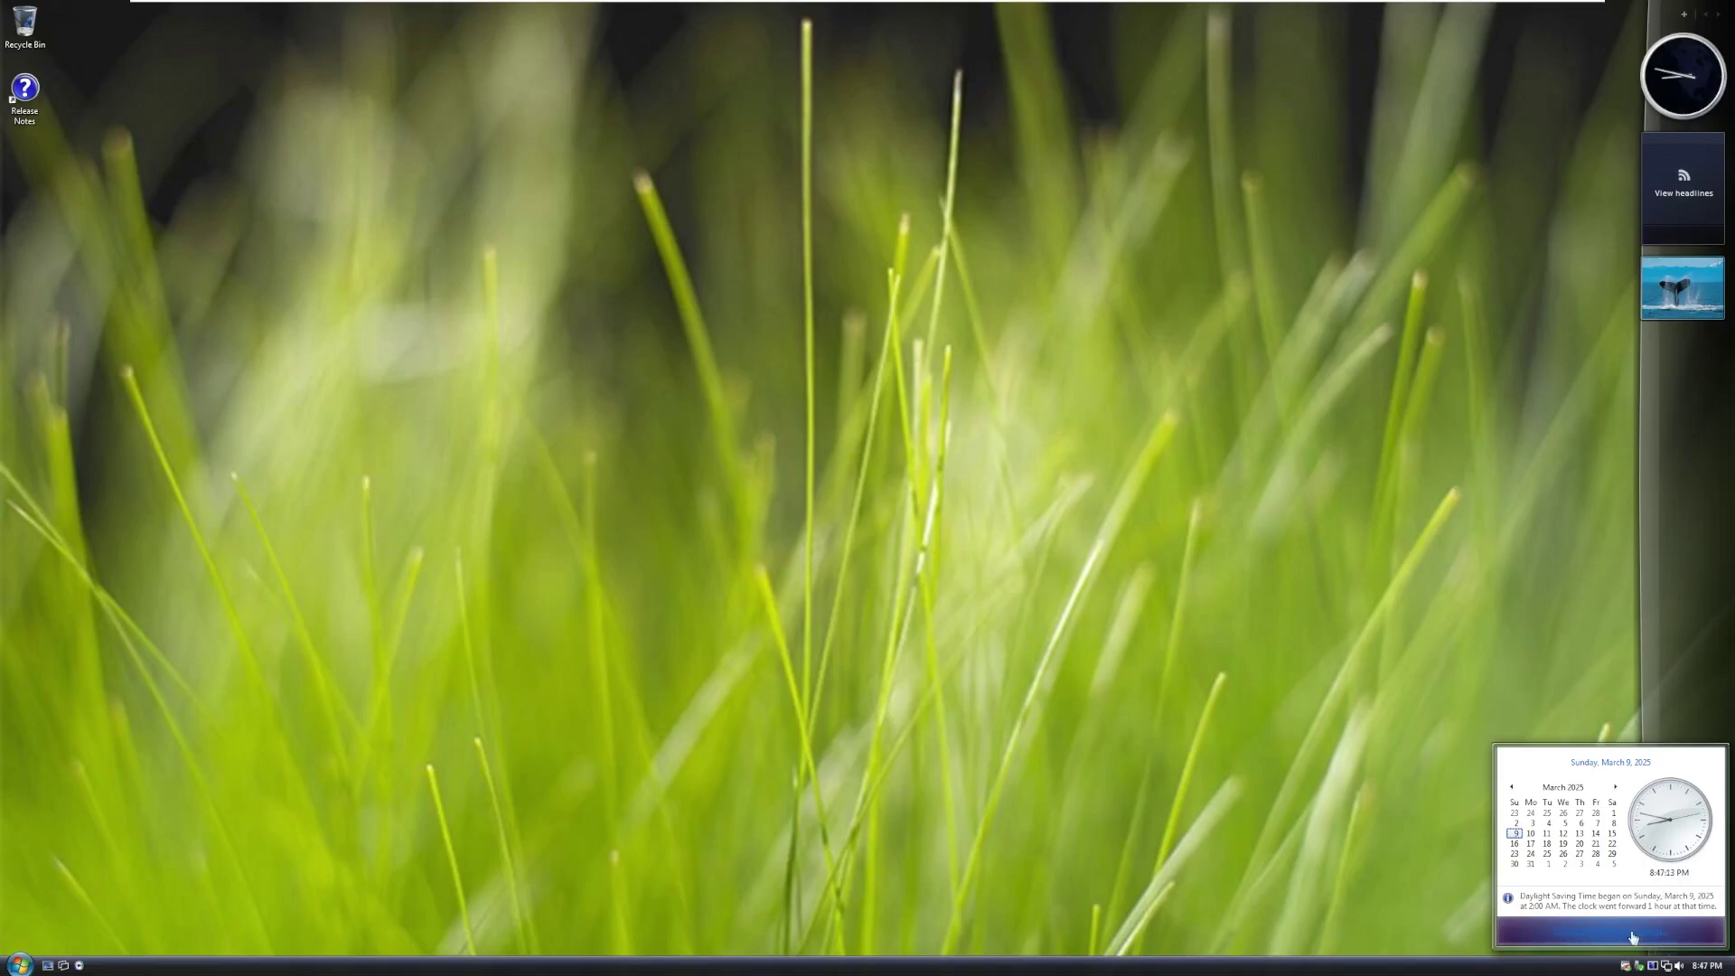
{"action": "left_click", "coordinate": [1518, 942]}
{"action": "left_click", "coordinate": [1666, 967]}
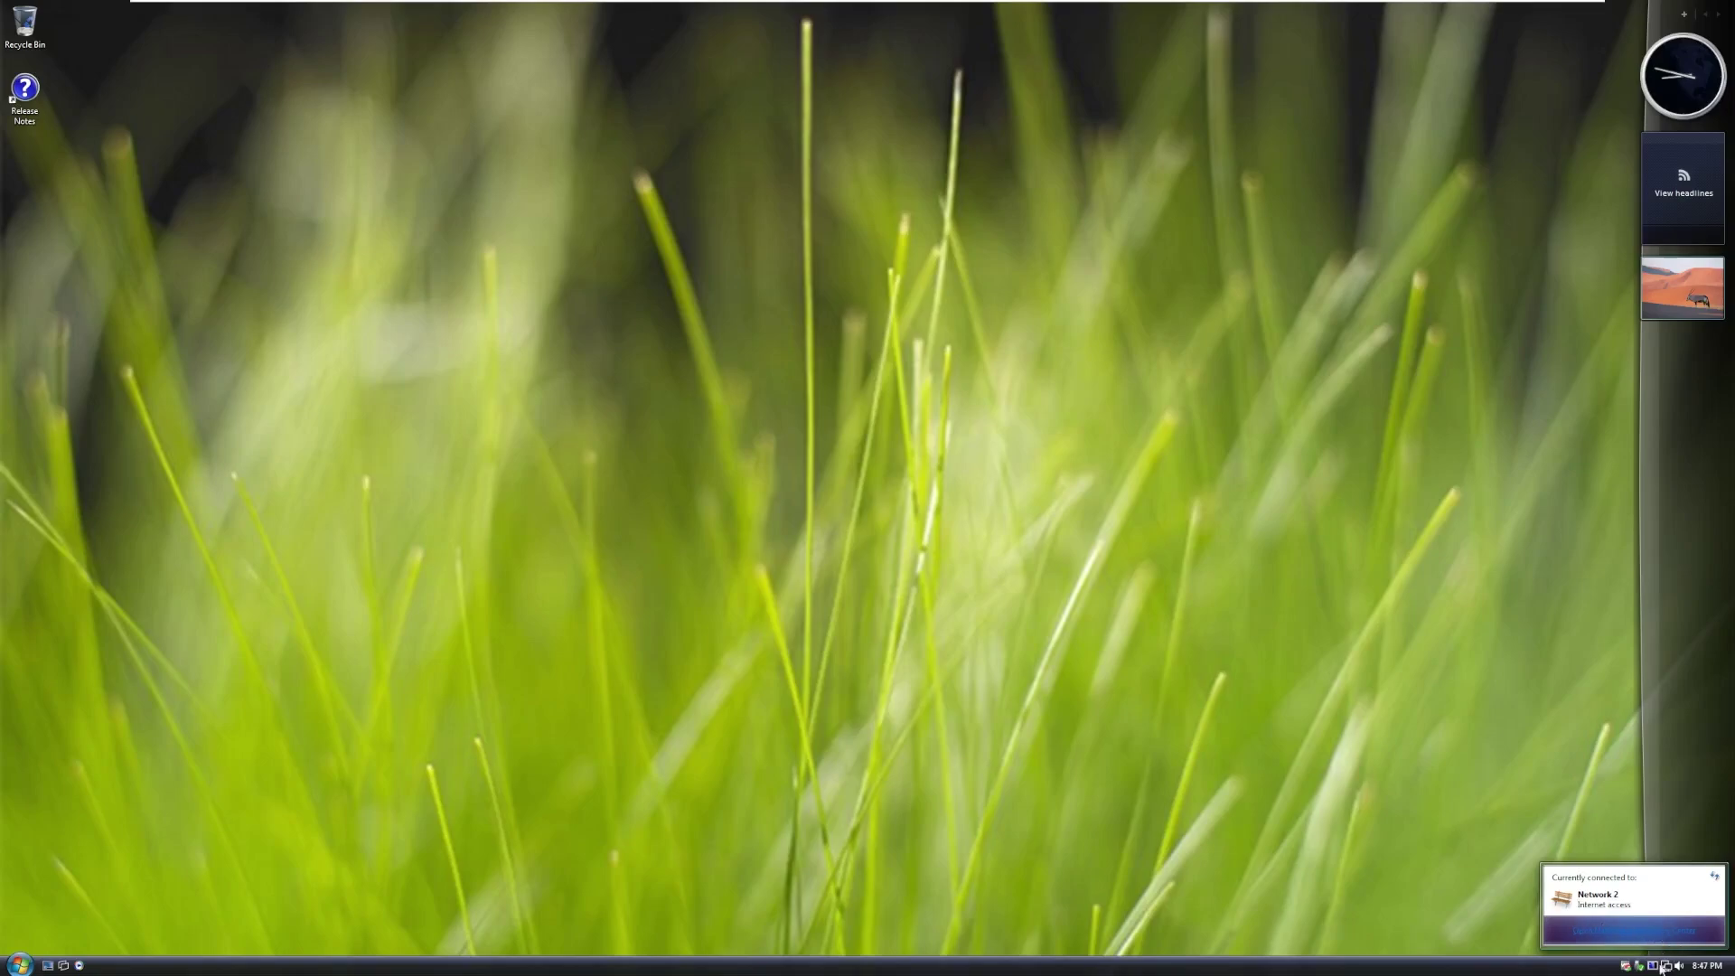
{"action": "left_click", "coordinate": [1664, 967]}
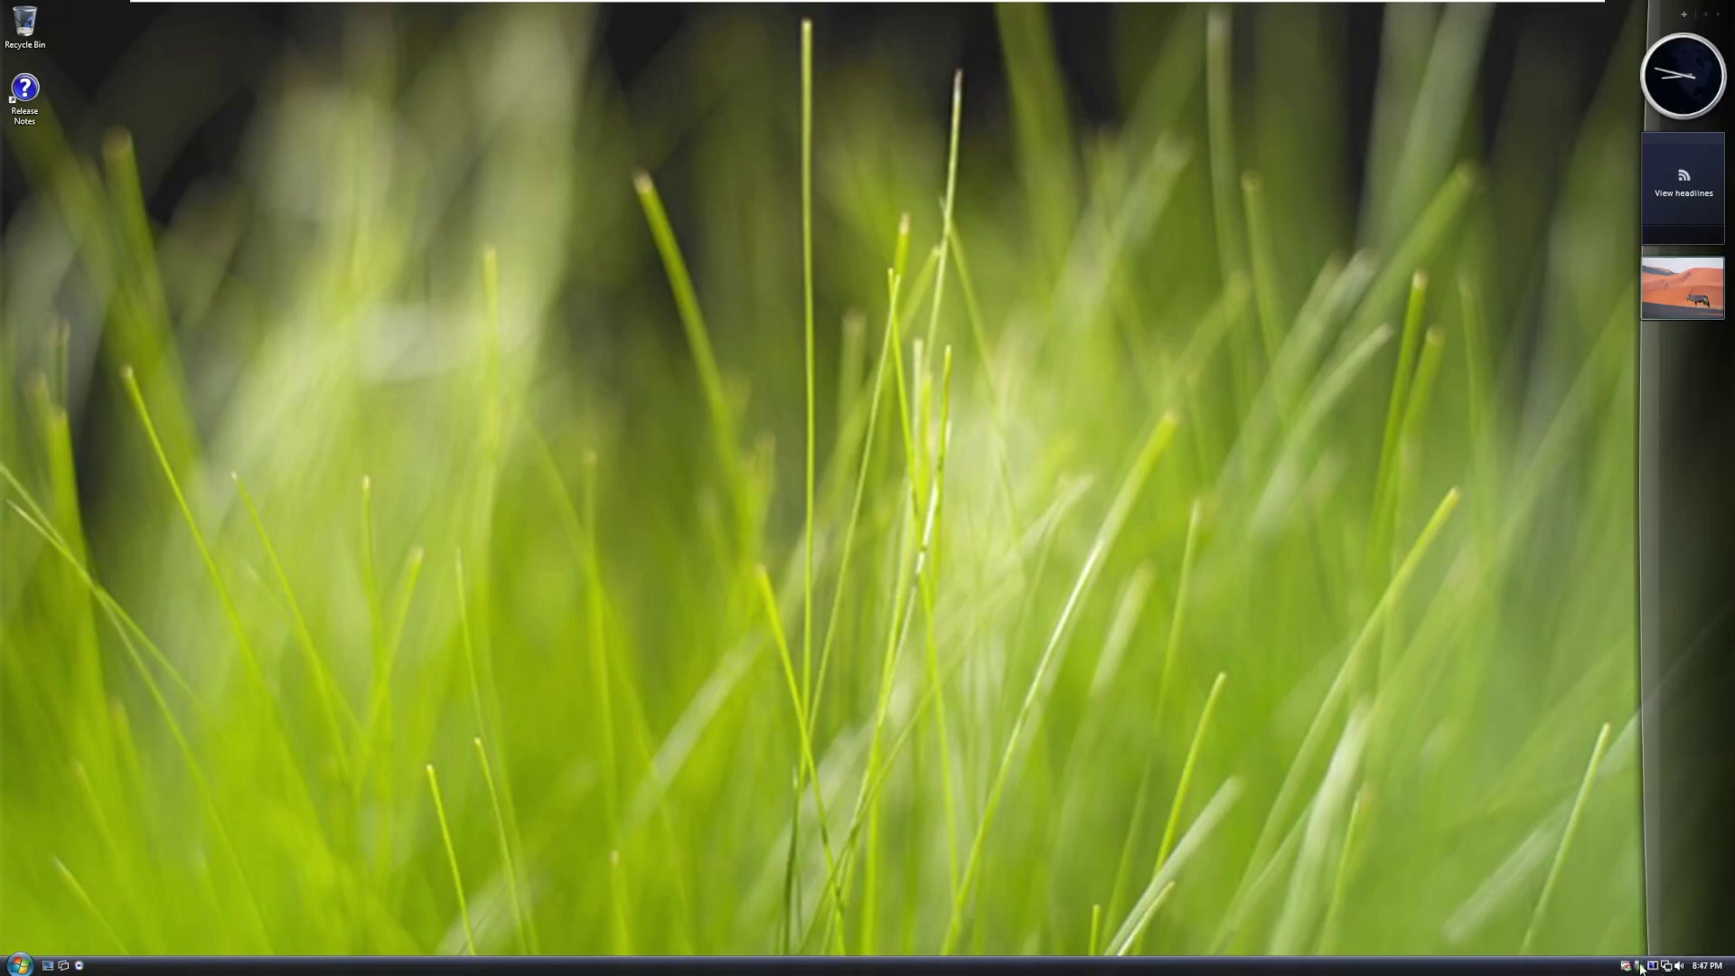
{"action": "left_click", "coordinate": [1640, 966]}
{"action": "left_click", "coordinate": [1625, 968]}
Launch Windows Media Player and close its Windows Media Player 10 setup dialog
{"action": "left_click", "coordinate": [78, 965]}
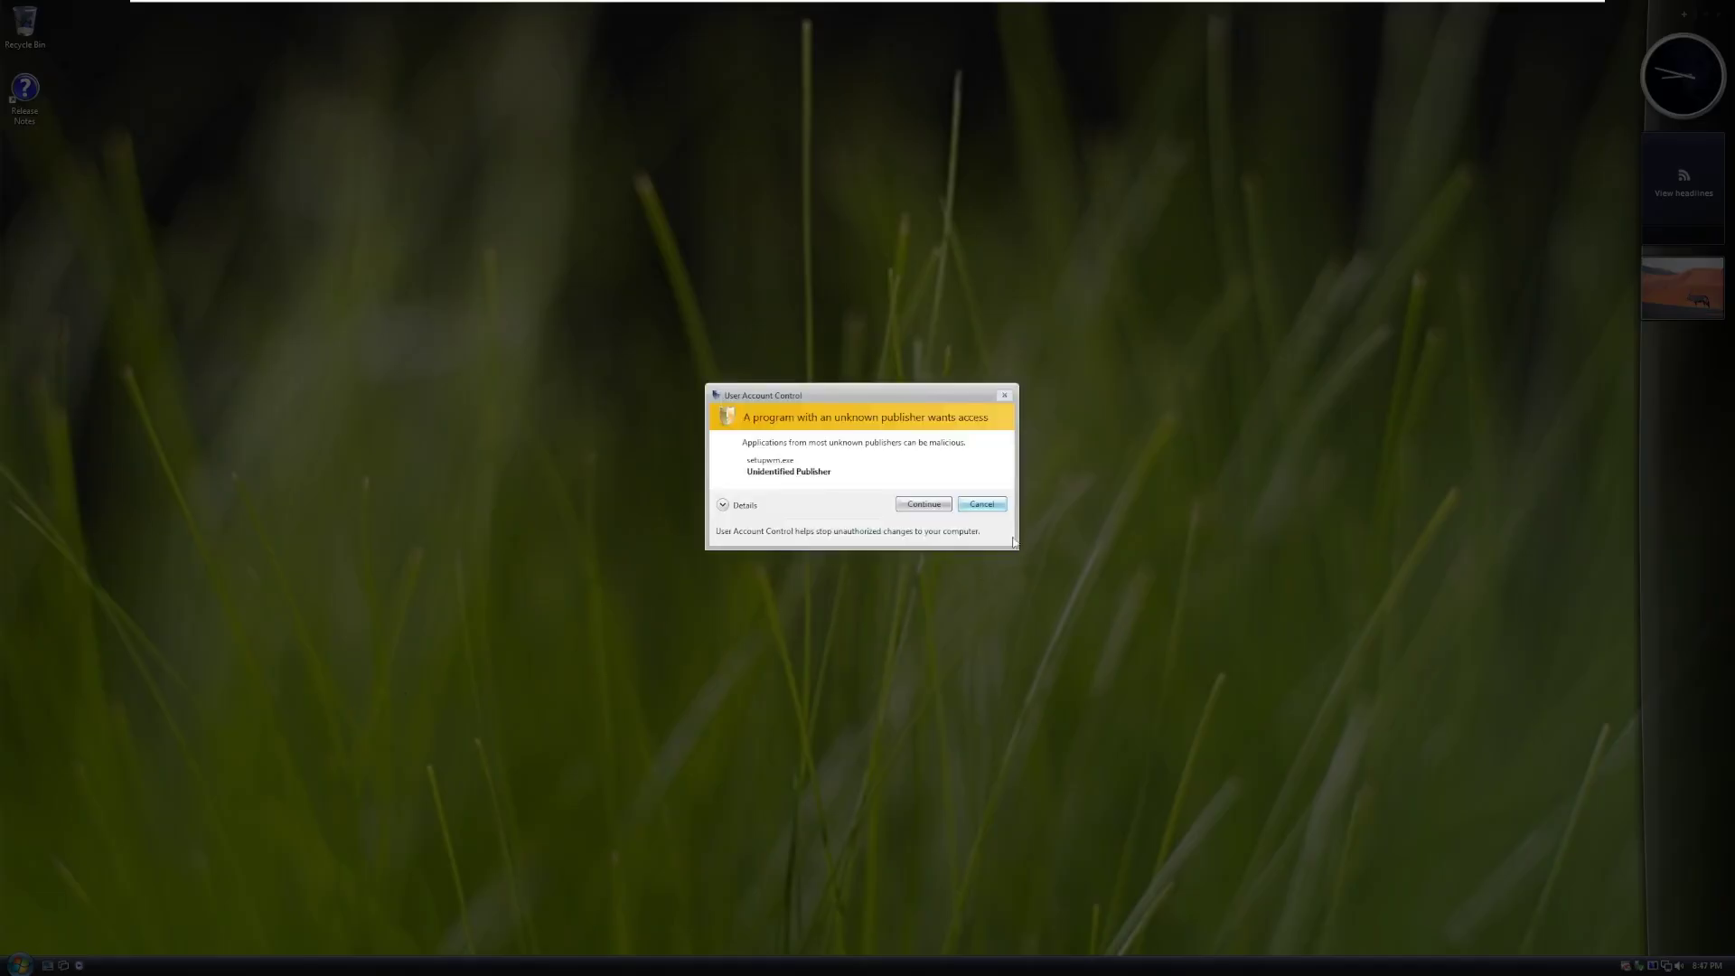
{"action": "left_click", "coordinate": [924, 503]}
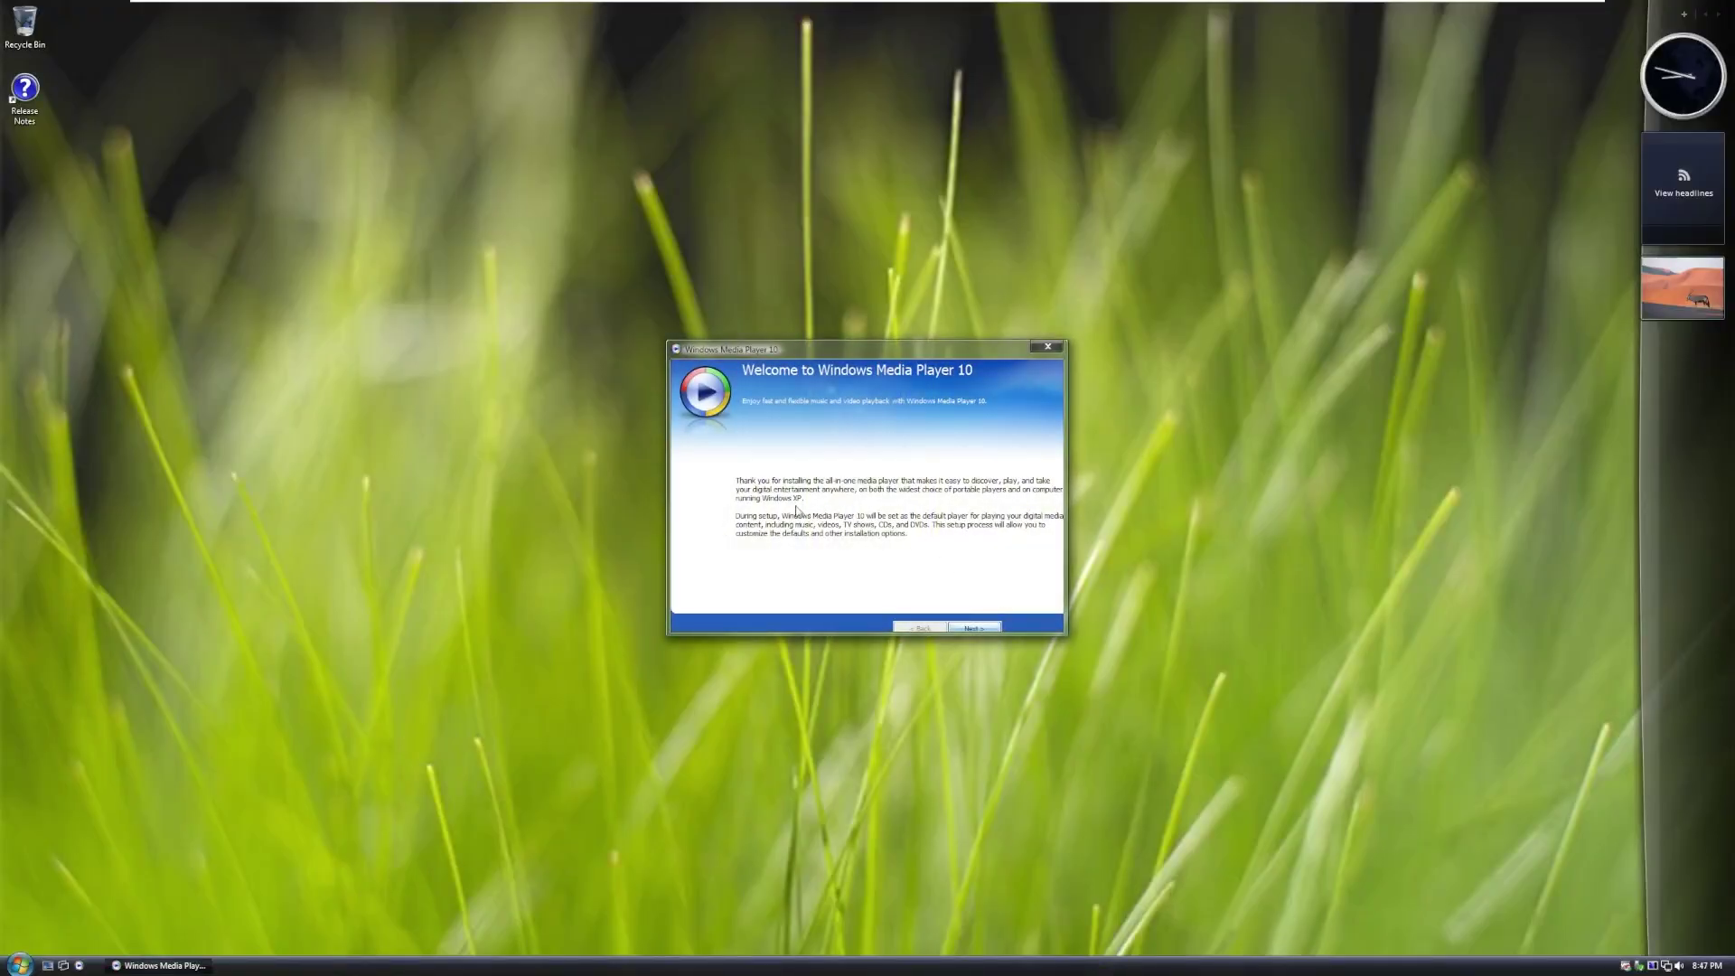
{"action": "left_click", "coordinate": [1048, 347]}
View the recent-files timeline, close it, then toggle the Windows Sidebar off, on and off
{"action": "left_click", "coordinate": [64, 965]}
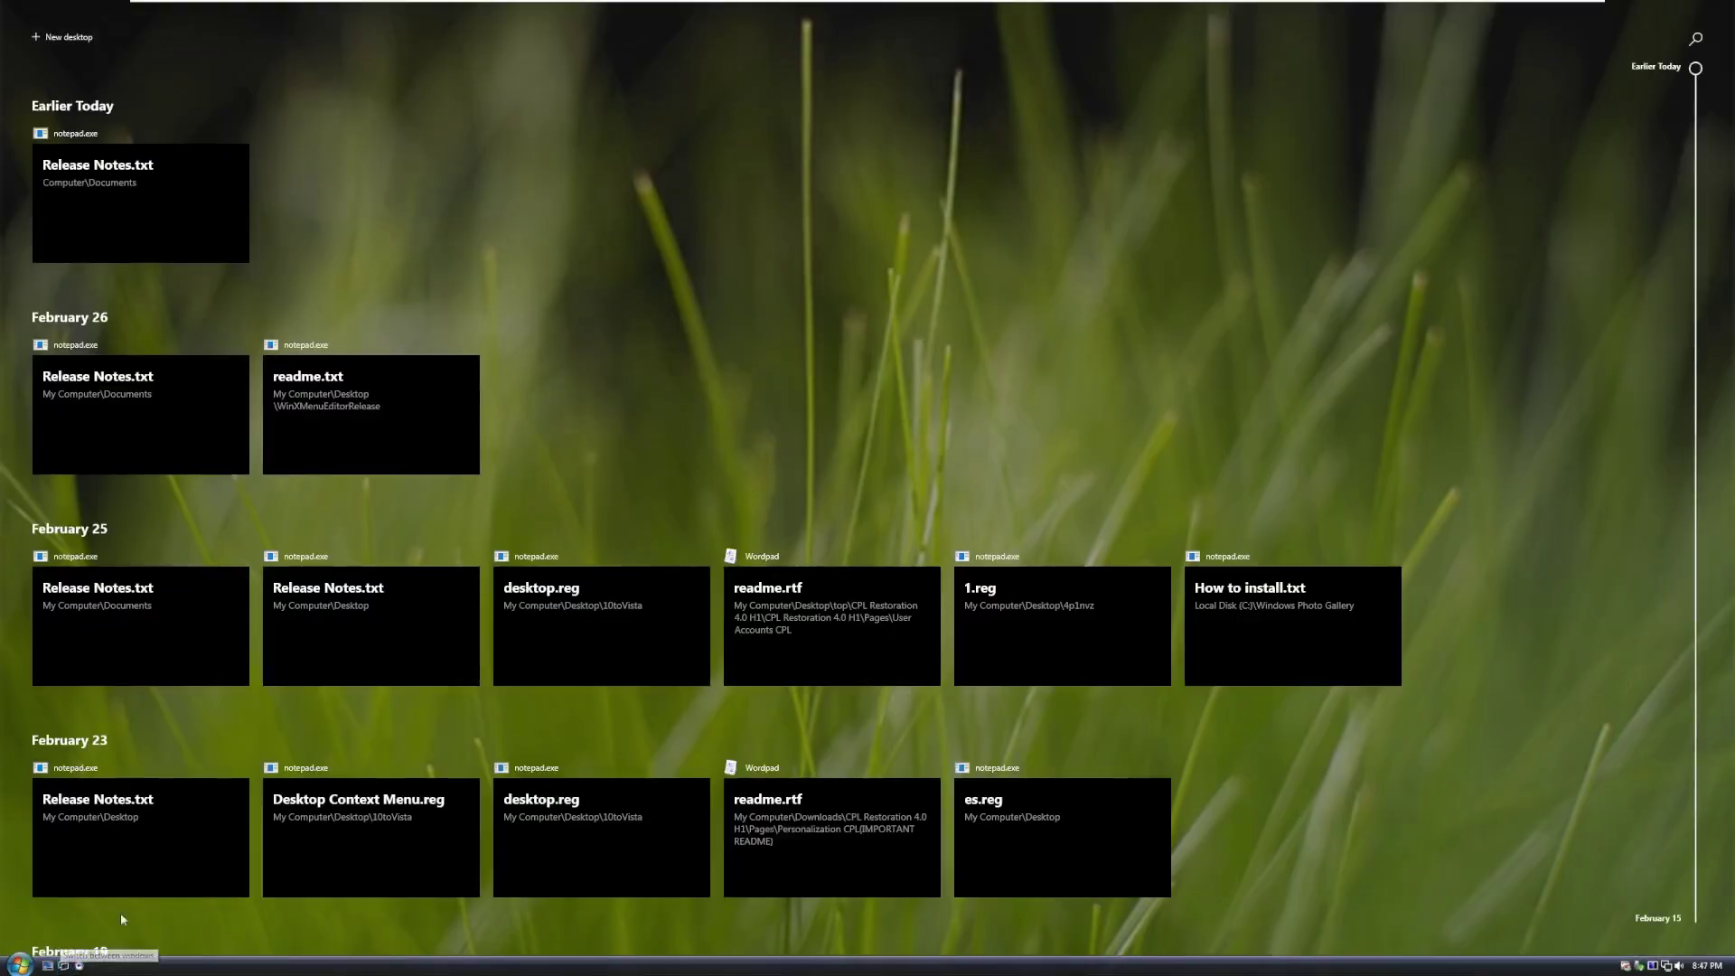
{"action": "left_click", "coordinate": [1303, 292]}
{"action": "left_click", "coordinate": [48, 965]}
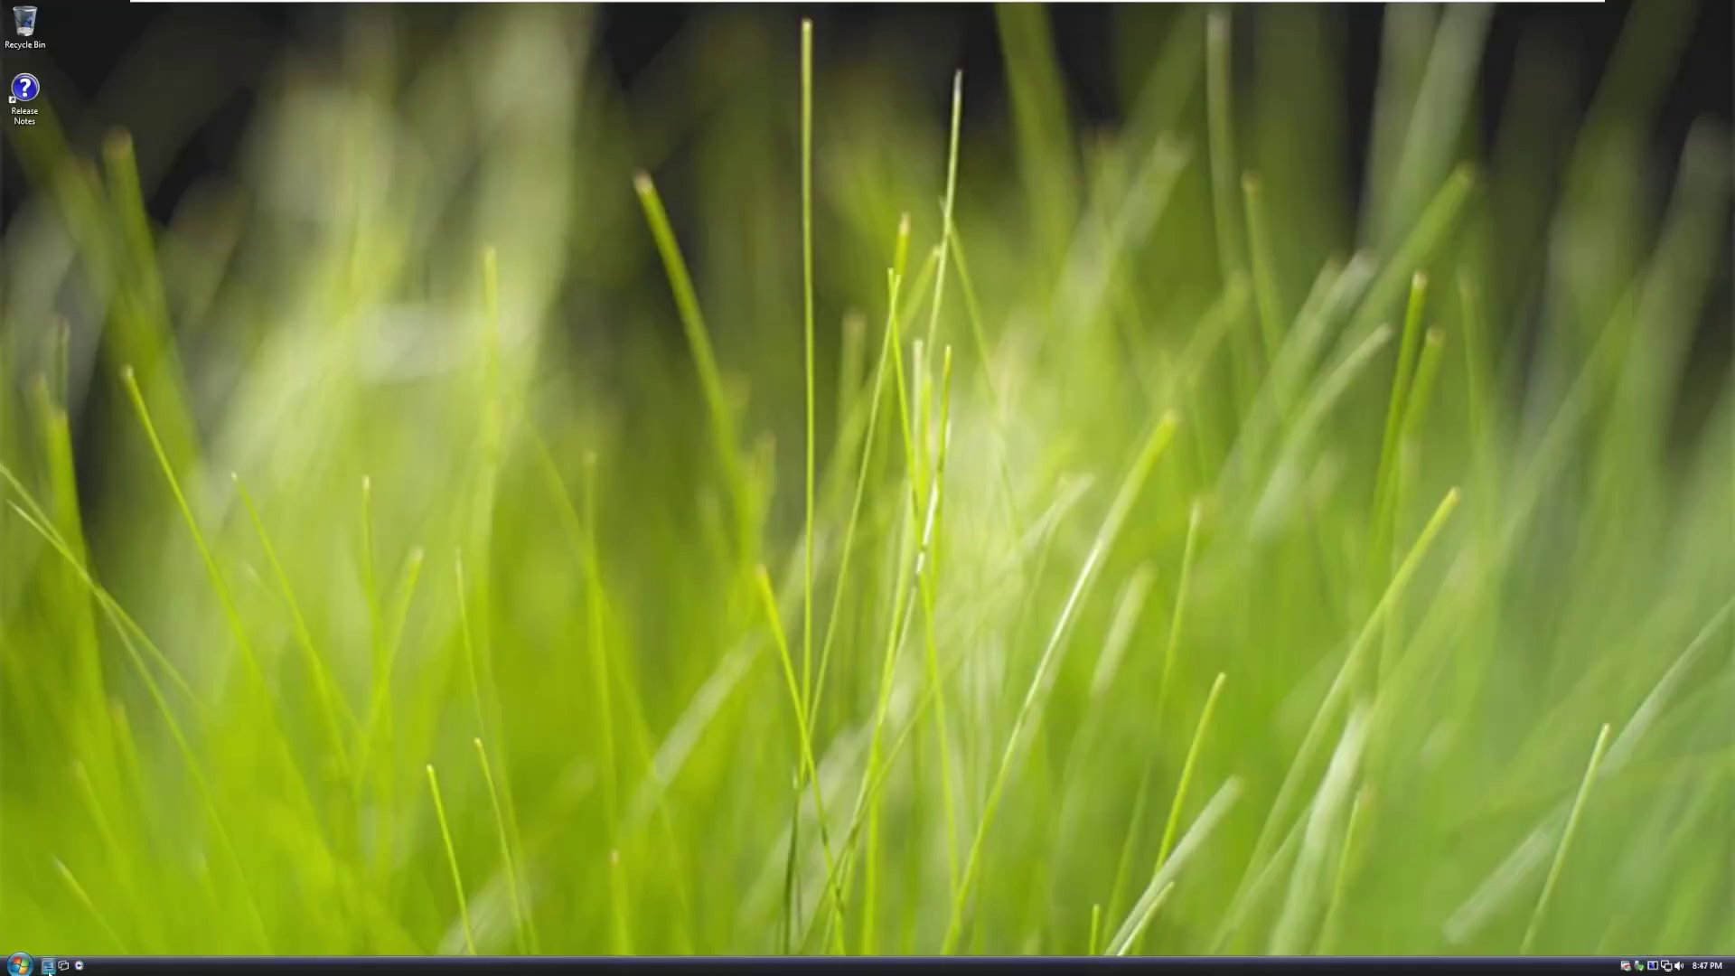
{"action": "left_click", "coordinate": [48, 965]}
{"action": "left_click", "coordinate": [48, 966]}
Restore the Sidebar, then launch the Internet browser from Start and close the MSN window
{"action": "left_click", "coordinate": [48, 965]}
{"action": "left_click", "coordinate": [20, 964]}
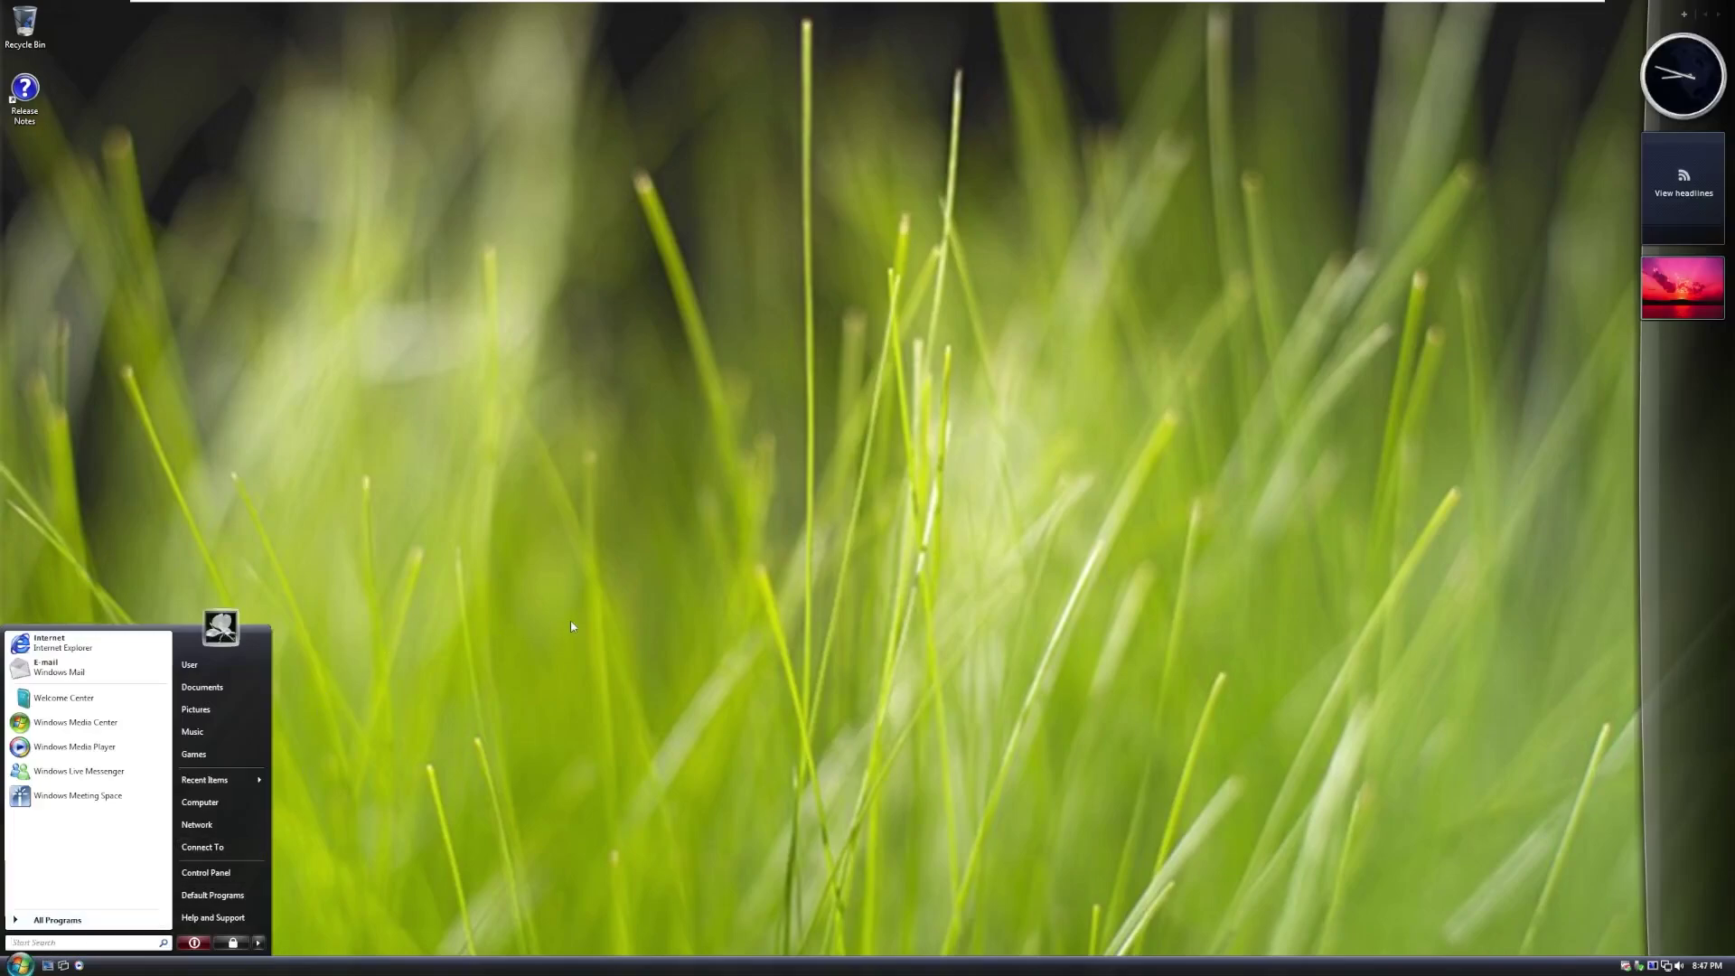
{"action": "left_click", "coordinate": [55, 643]}
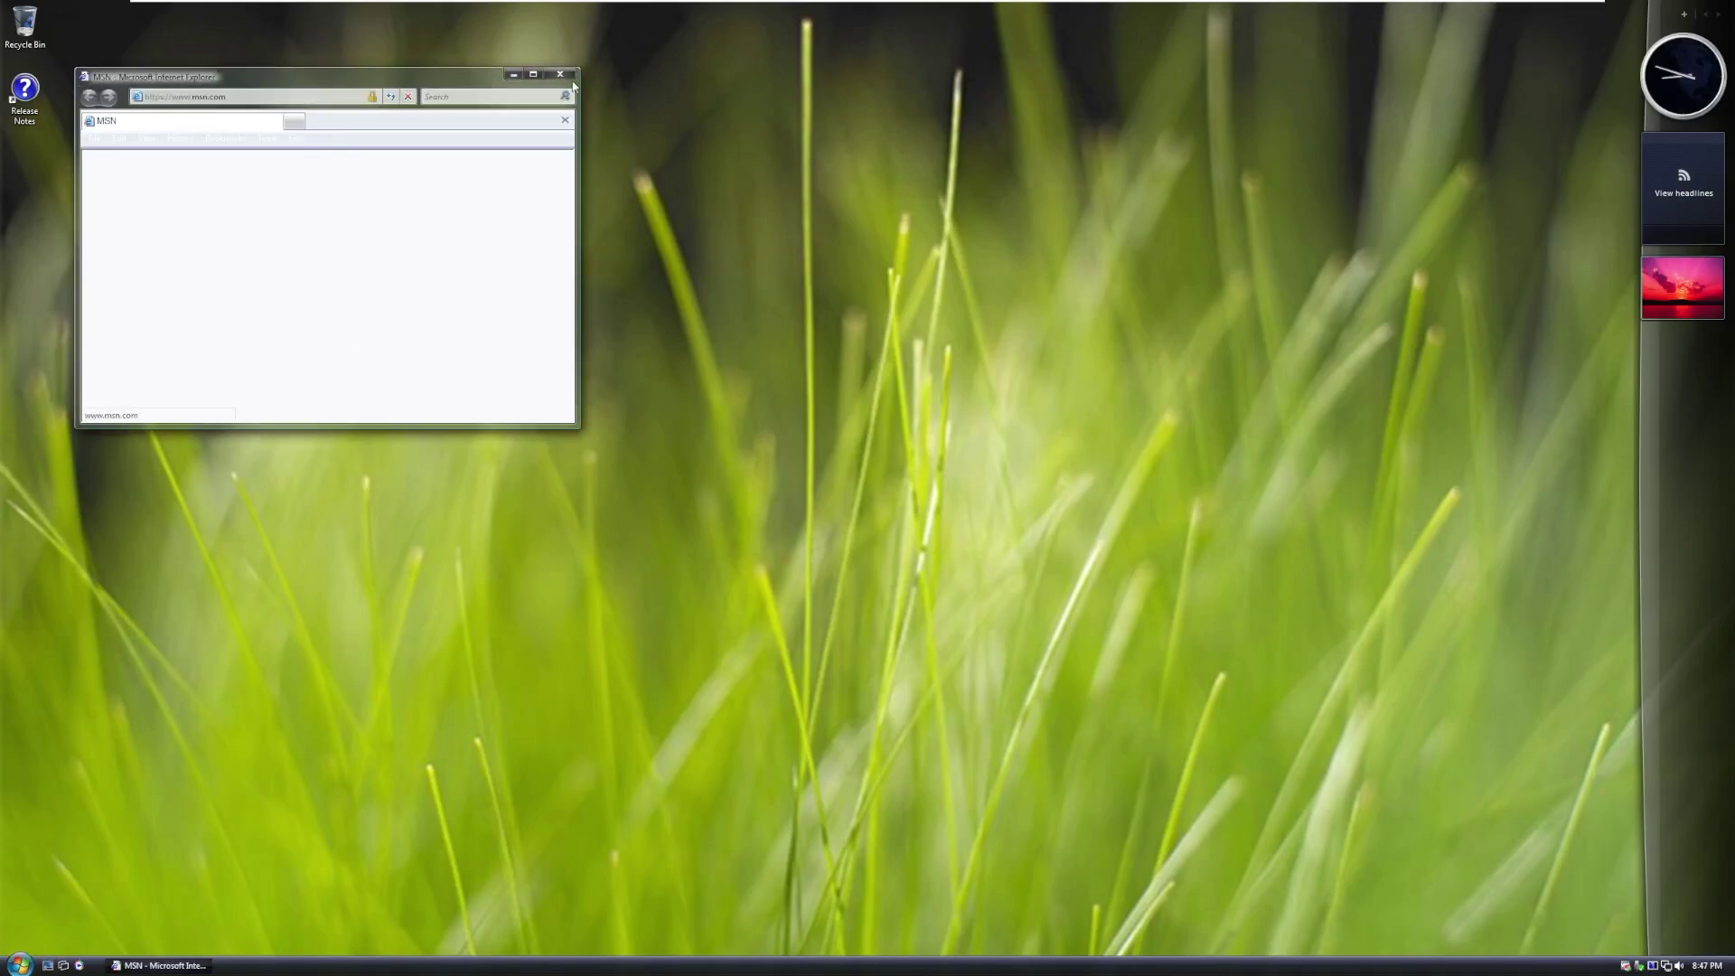
{"action": "left_click", "coordinate": [561, 75]}
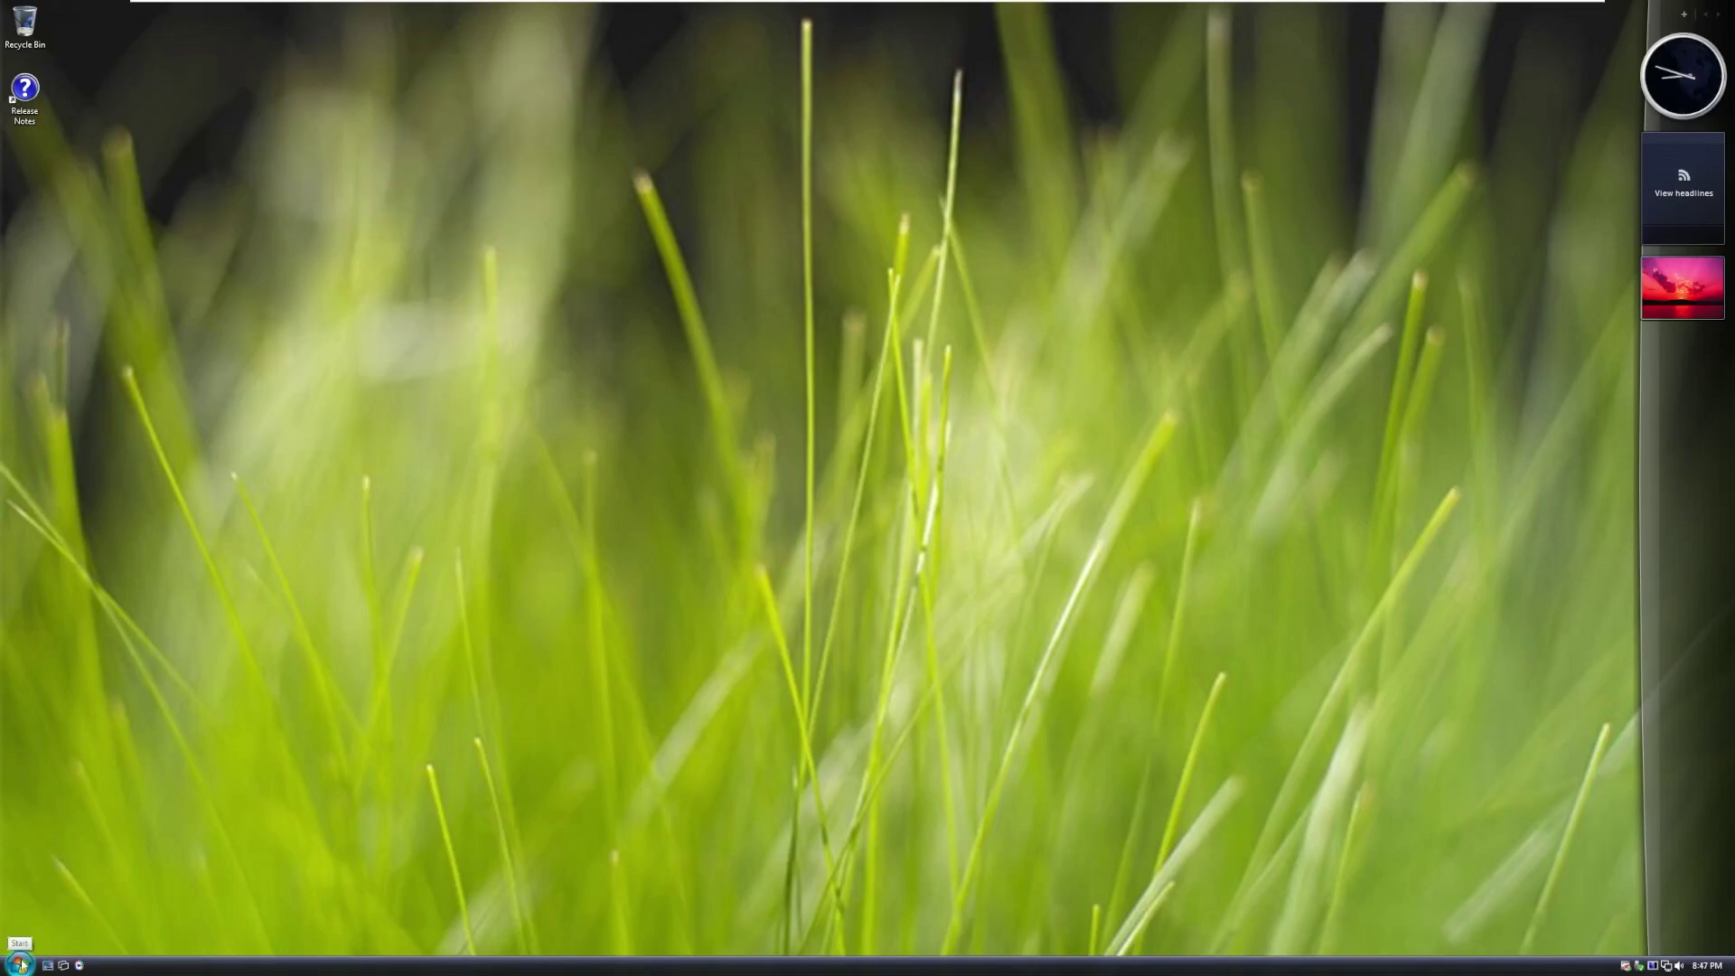
Launch Windows Mail from Start, move its window, then close it
{"action": "left_click", "coordinate": [20, 963]}
{"action": "left_click", "coordinate": [55, 667]}
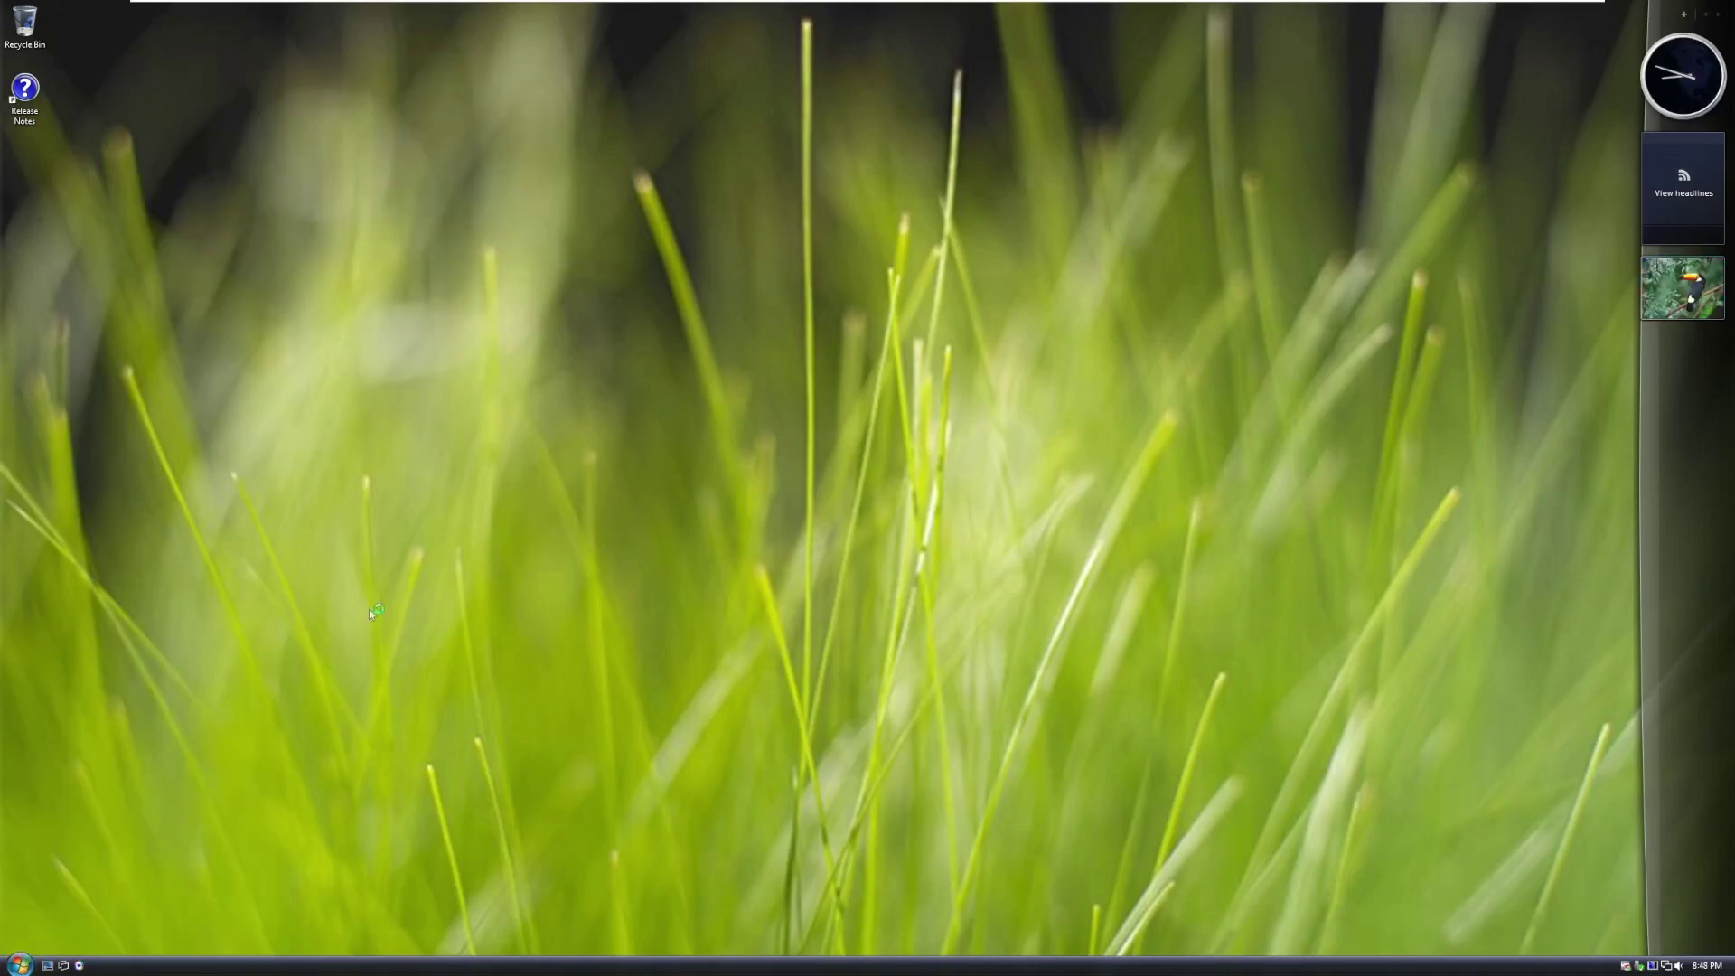
{"action": "left_click_drag", "start_coordinate": [381, 82], "coordinate": [514, 112]}
{"action": "left_click", "coordinate": [1167, 101]}
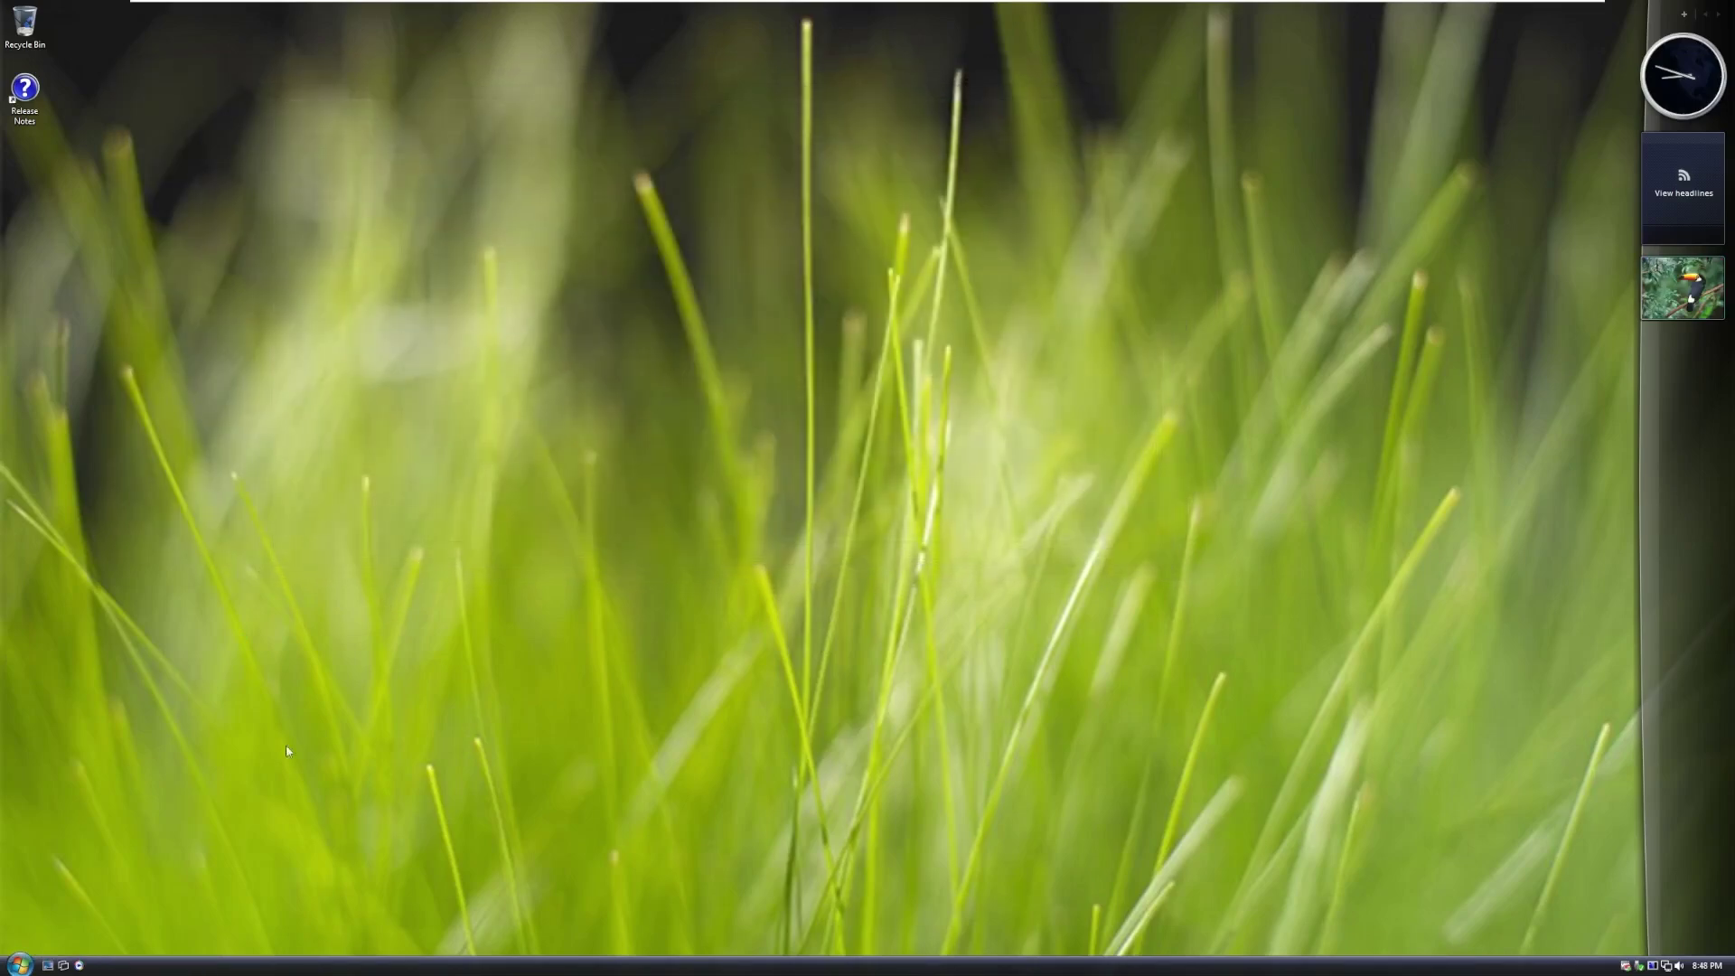
Open Control Panel's Getting Started page from Start and maximize it
{"action": "left_click", "coordinate": [19, 964]}
{"action": "left_click", "coordinate": [81, 701]}
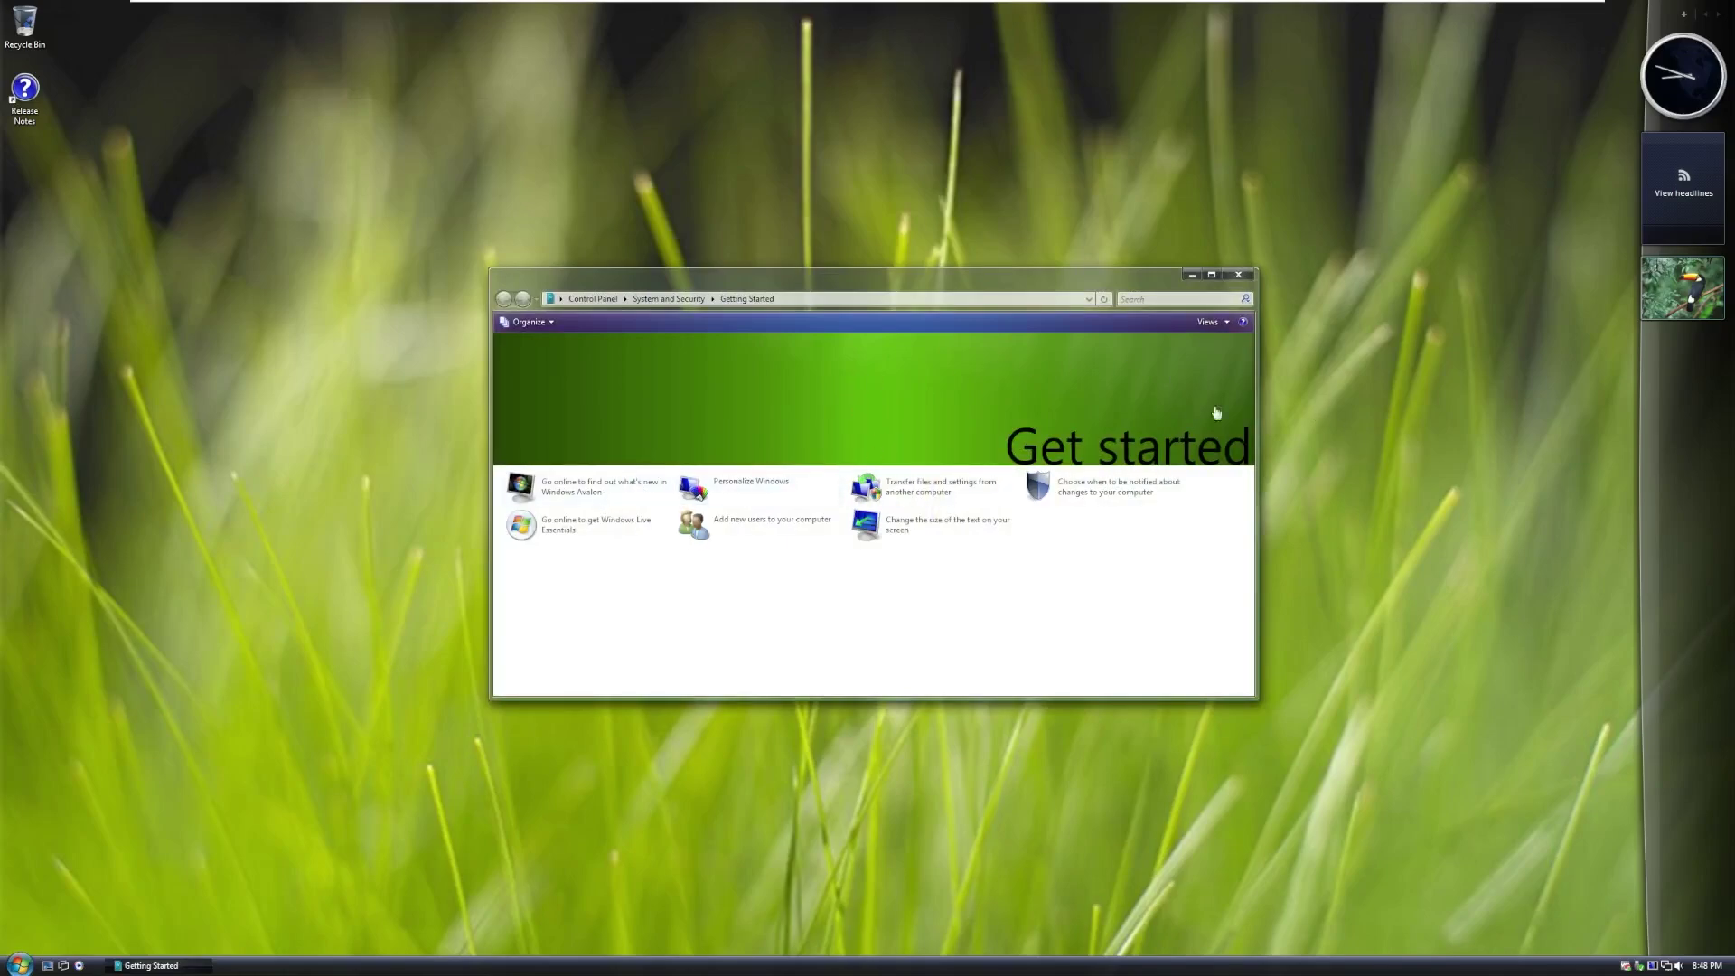
{"action": "left_click", "coordinate": [1212, 275]}
{"action": "left_click", "coordinate": [19, 965]}
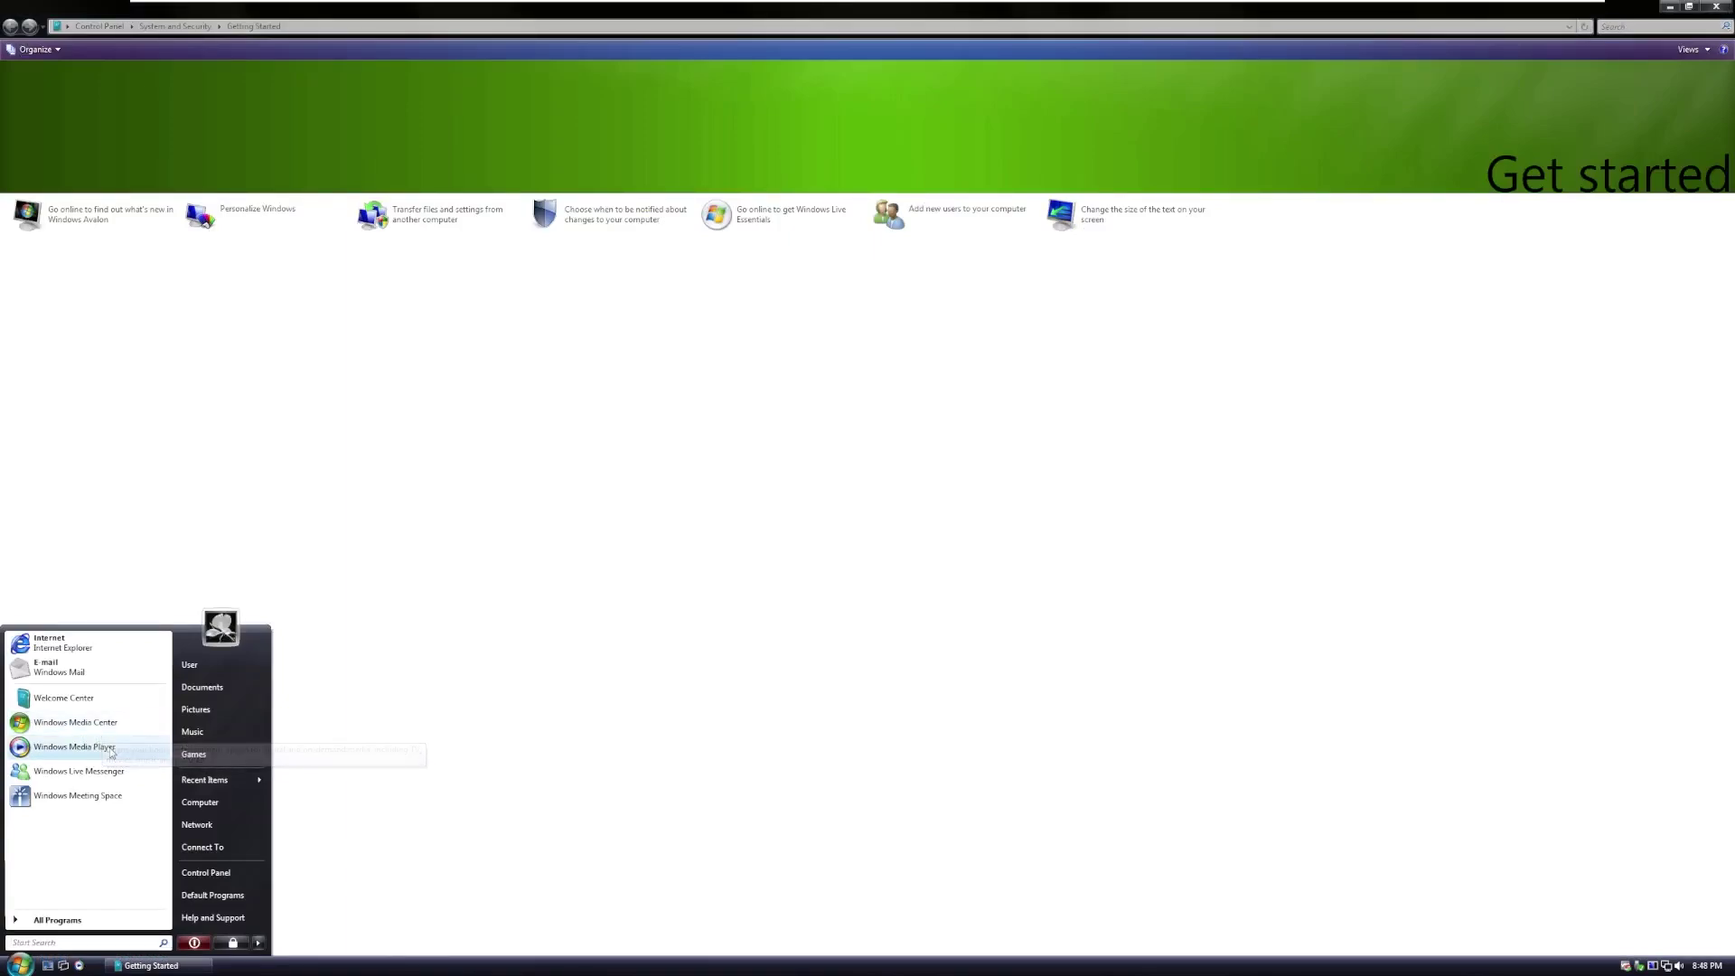
Expand Accessories, Entertainment, Windows Extras, Tablet PC and Games in All Programs, then run and close Purble Place
{"action": "left_click", "coordinate": [95, 926]}
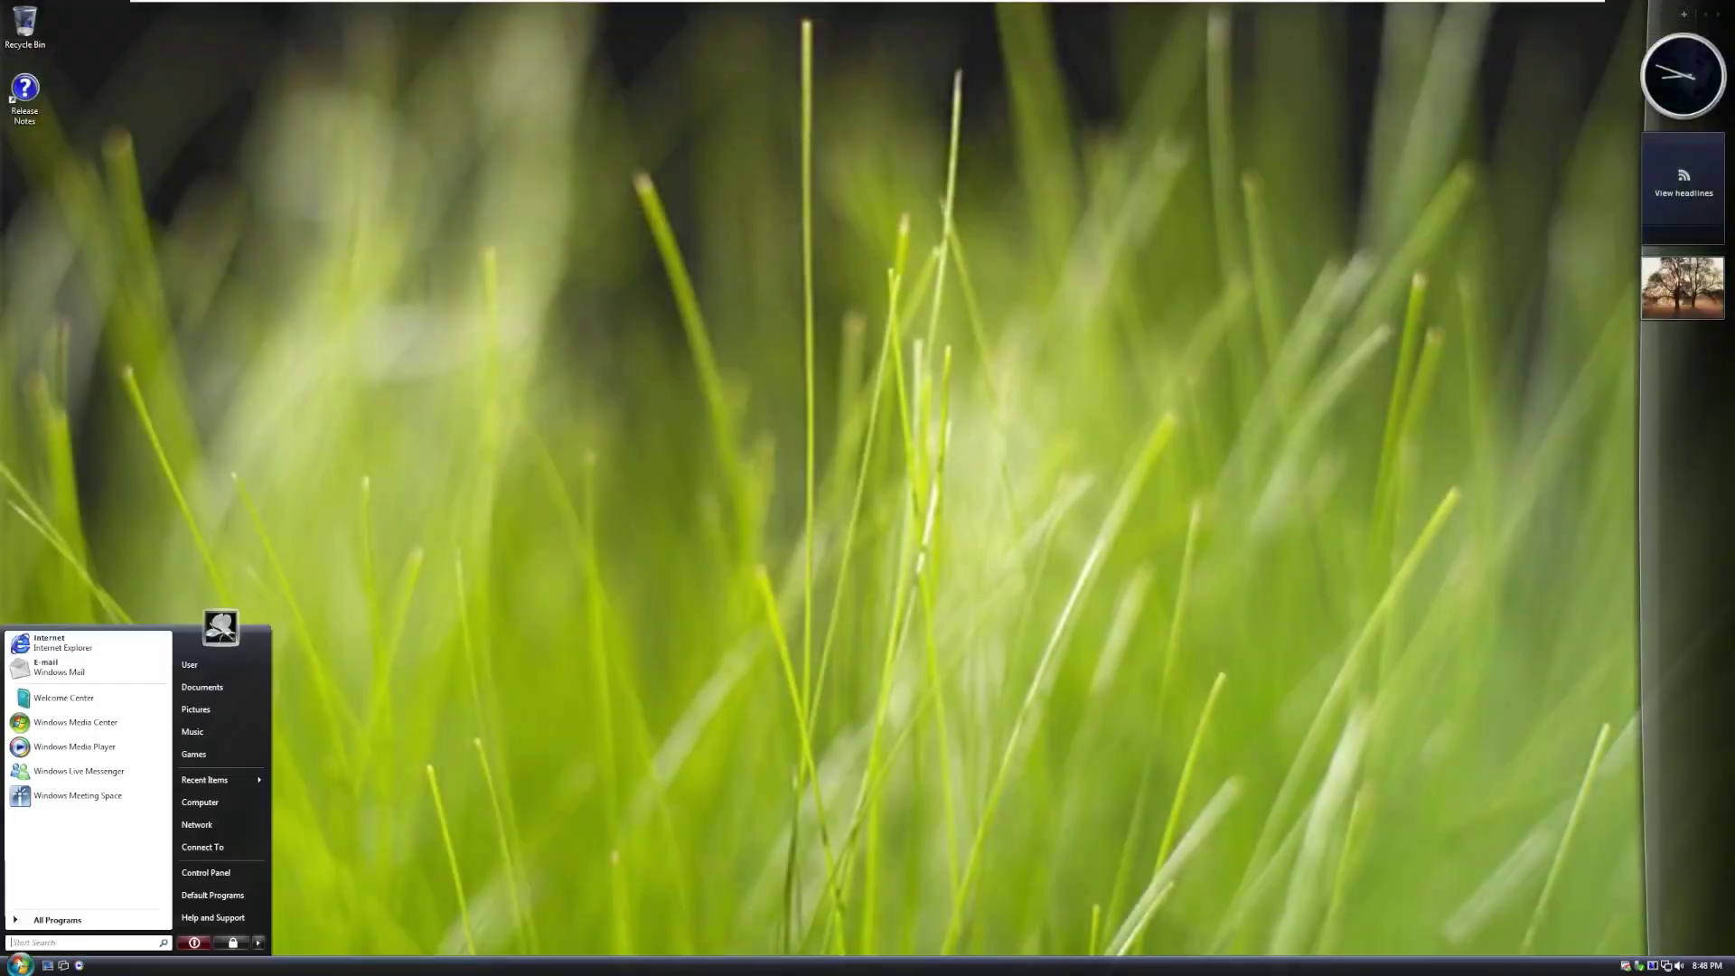
{"action": "left_click", "coordinate": [59, 921]}
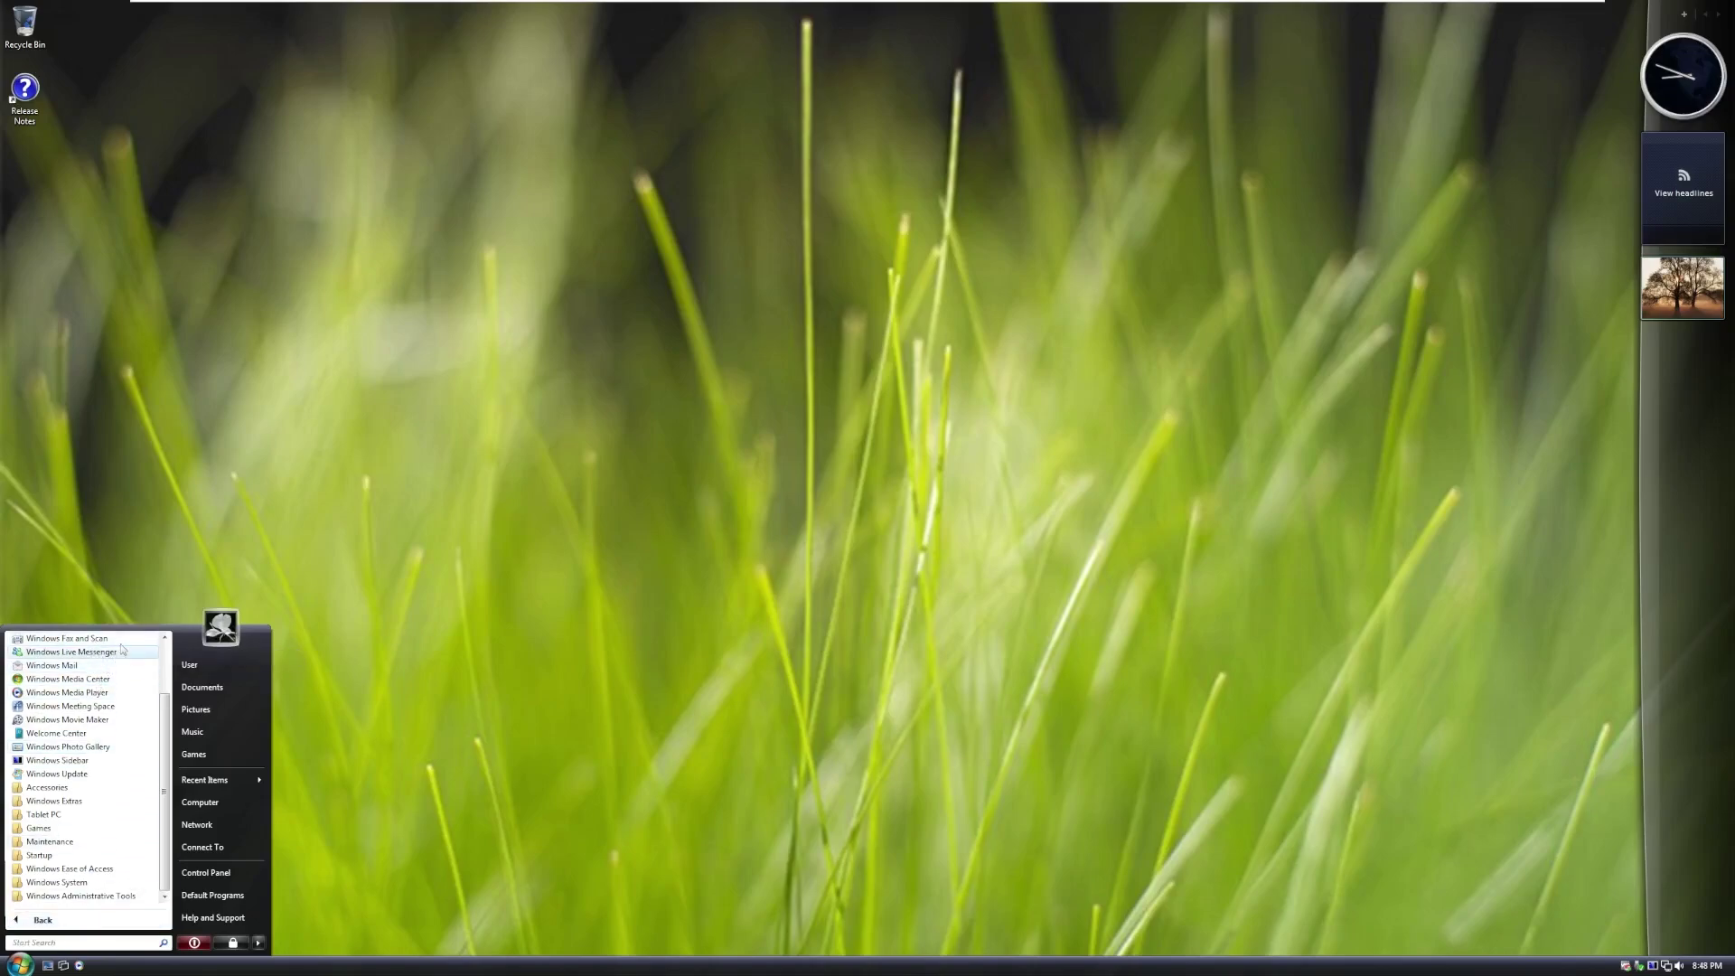
{"action": "left_click", "coordinate": [98, 788]}
{"action": "left_click", "coordinate": [79, 844]}
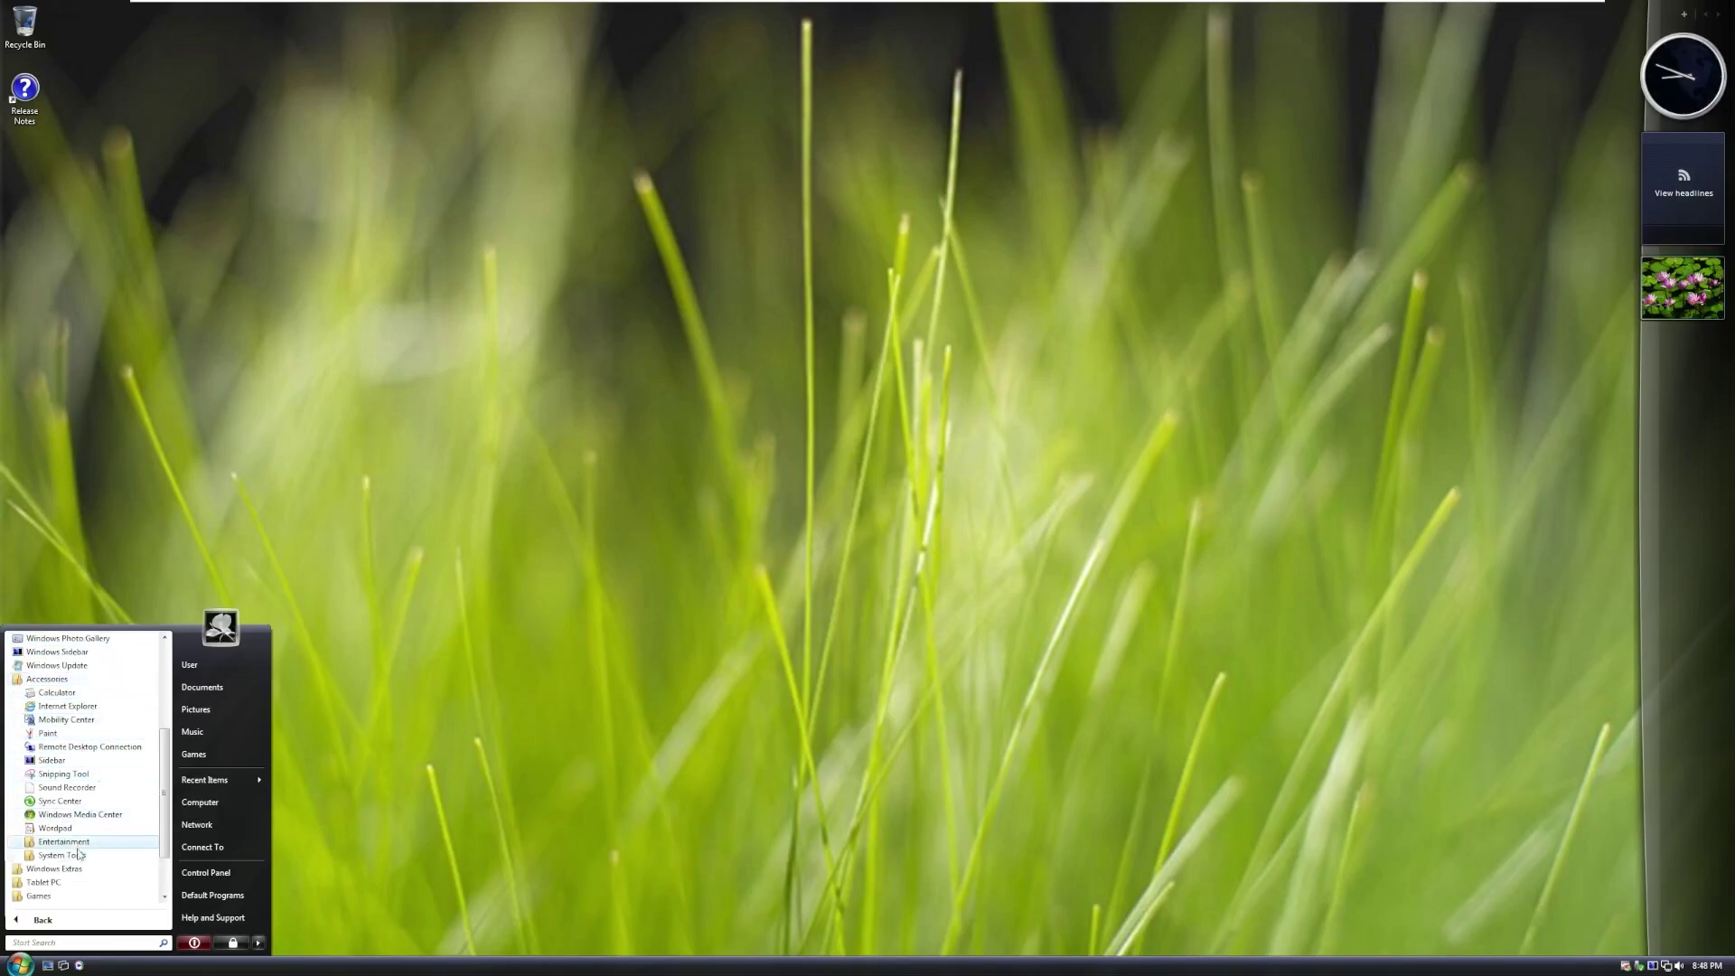
{"action": "left_click", "coordinate": [54, 882]}
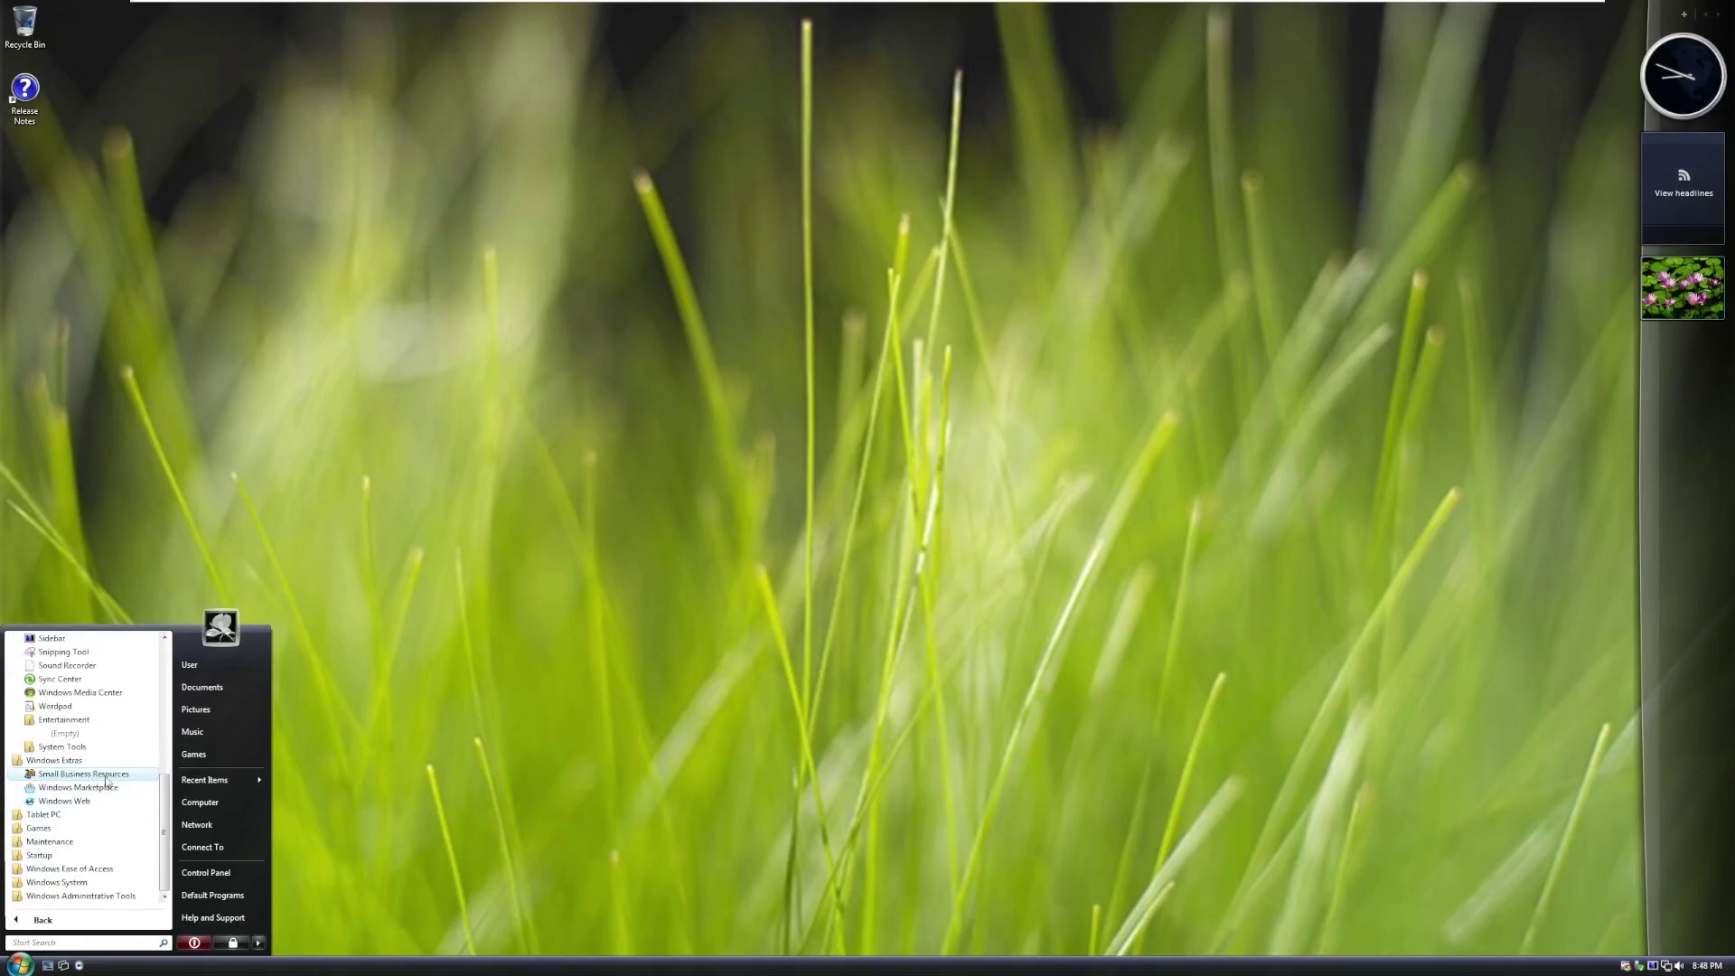
{"action": "left_click", "coordinate": [102, 816]}
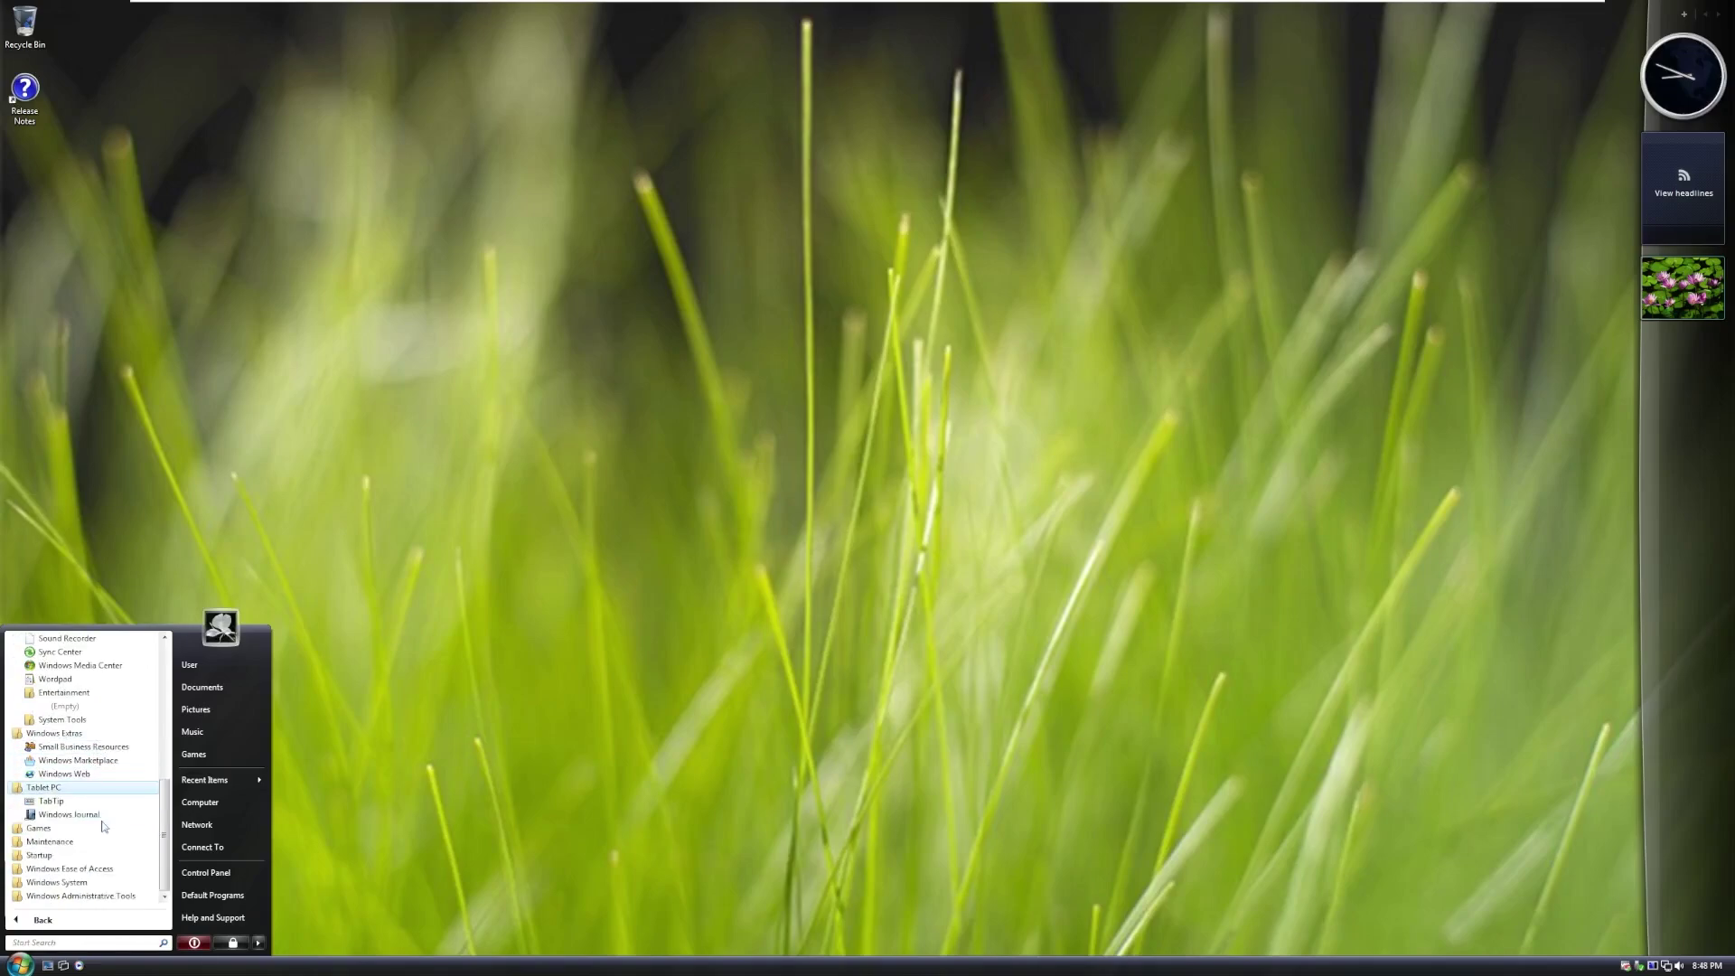
{"action": "left_click", "coordinate": [95, 829]}
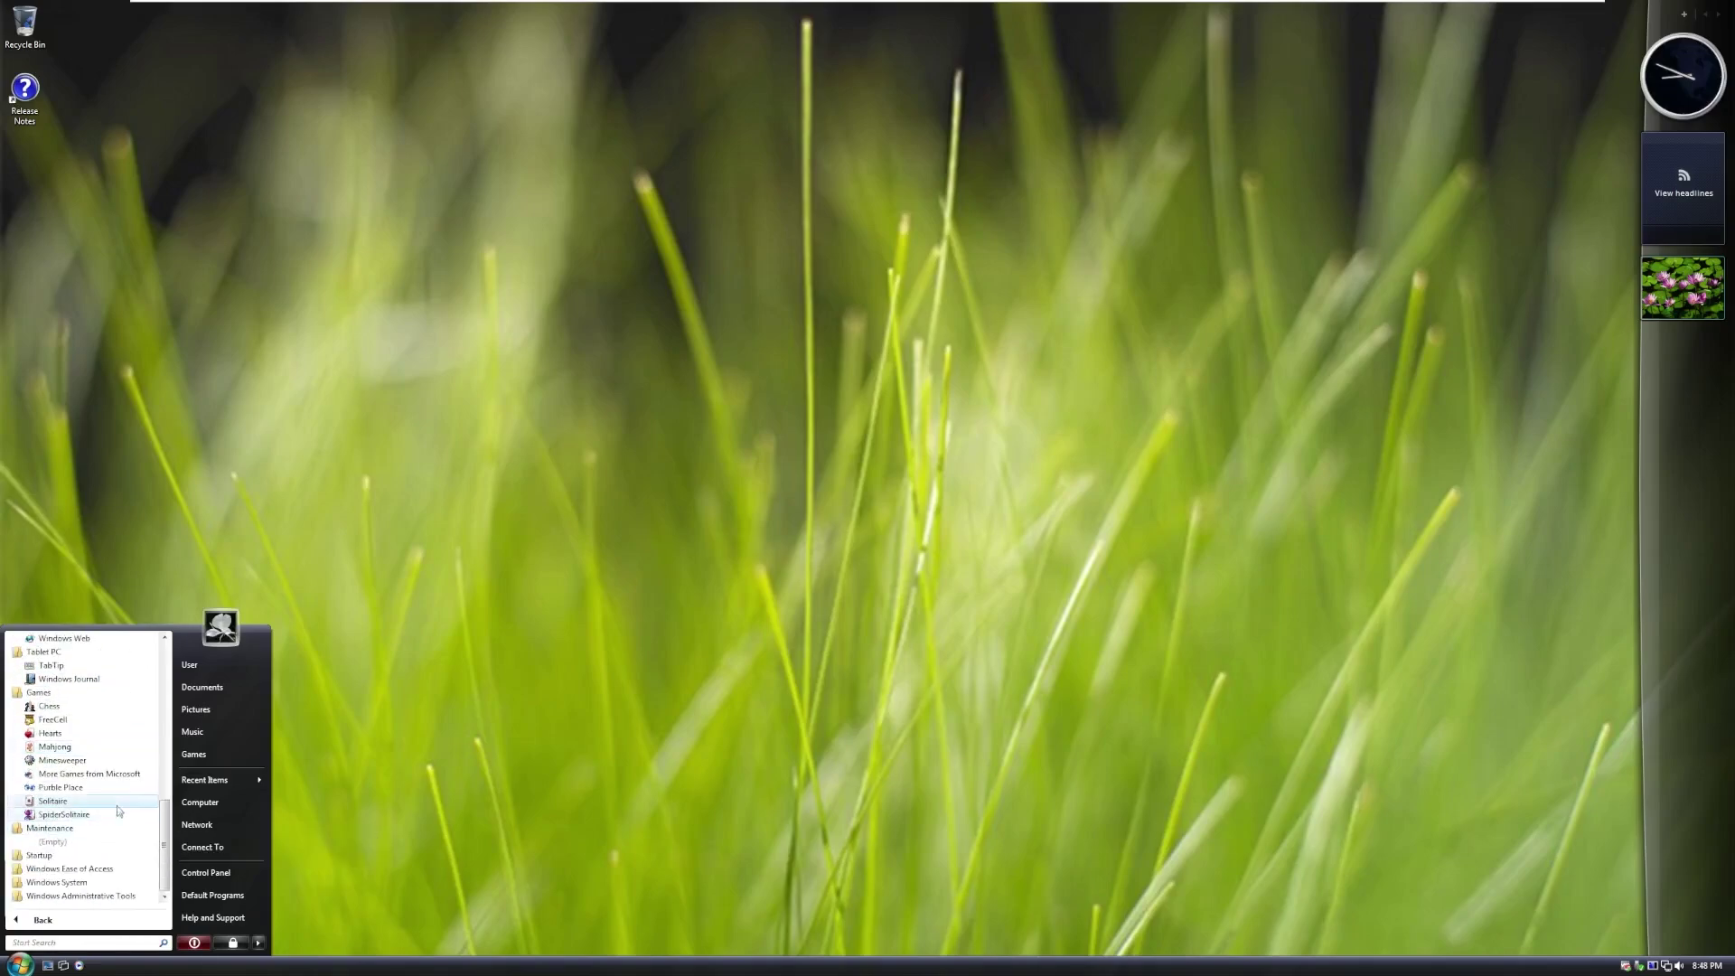
{"action": "left_click", "coordinate": [136, 788]}
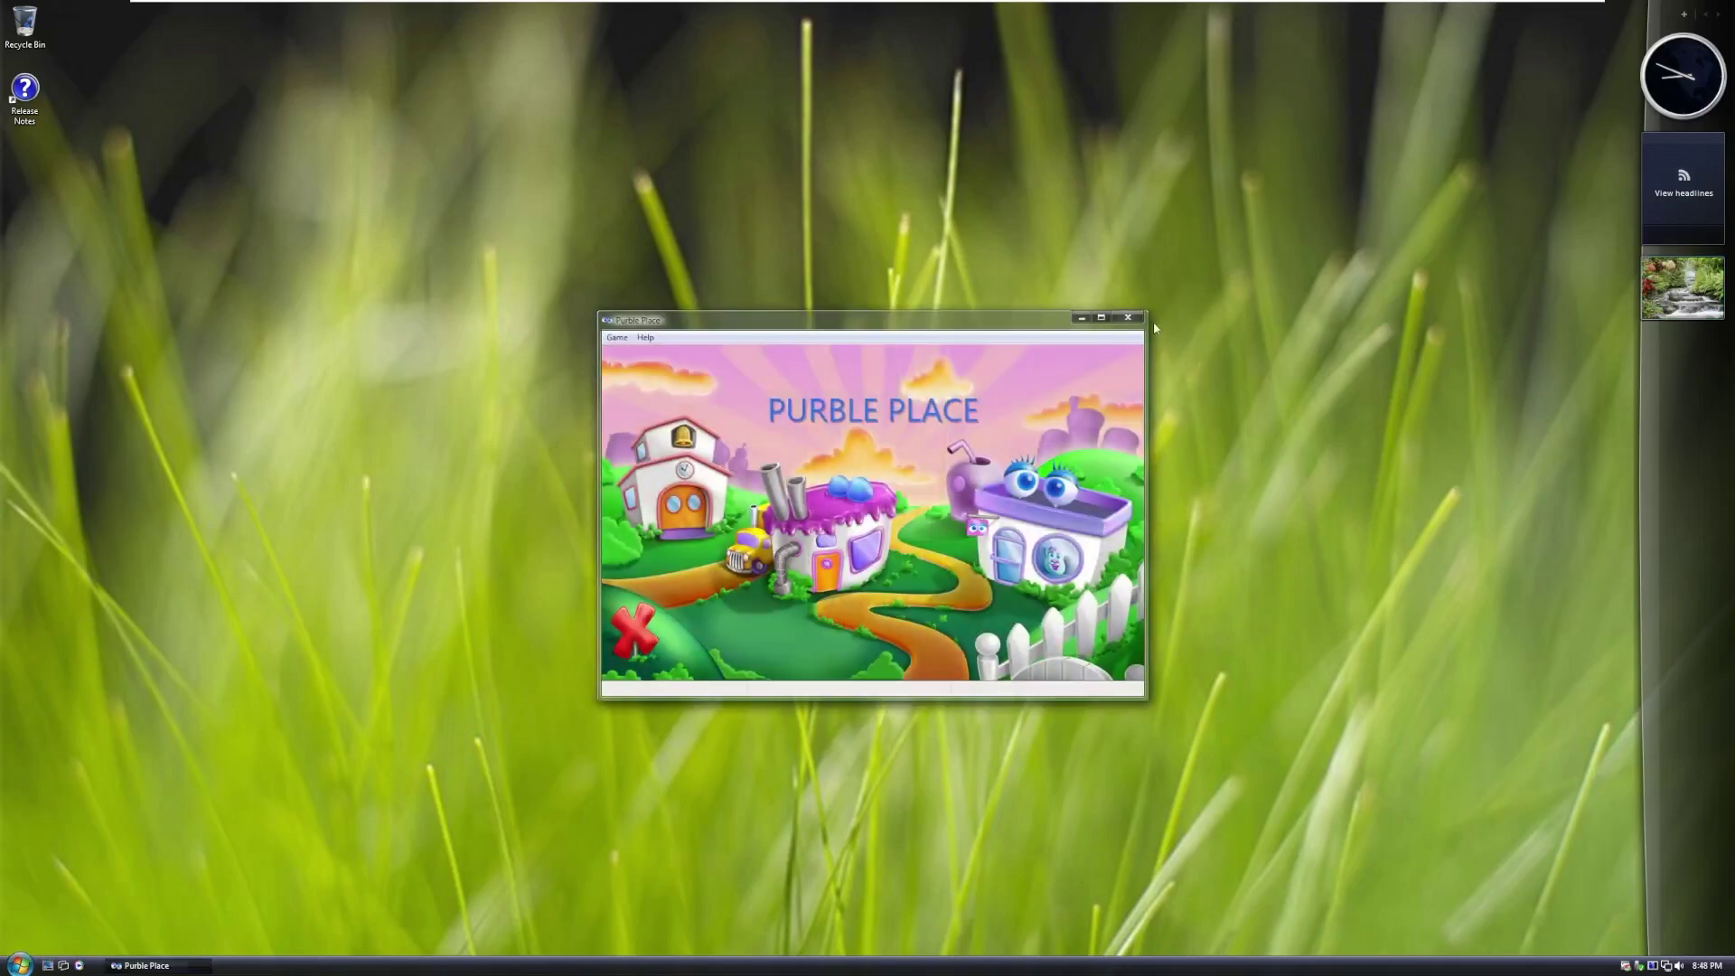
{"action": "left_click", "coordinate": [1128, 317]}
Back in All Programs, expand Windows Ease of Access and Windows System, then launch Command Prompt
{"action": "left_click", "coordinate": [20, 965]}
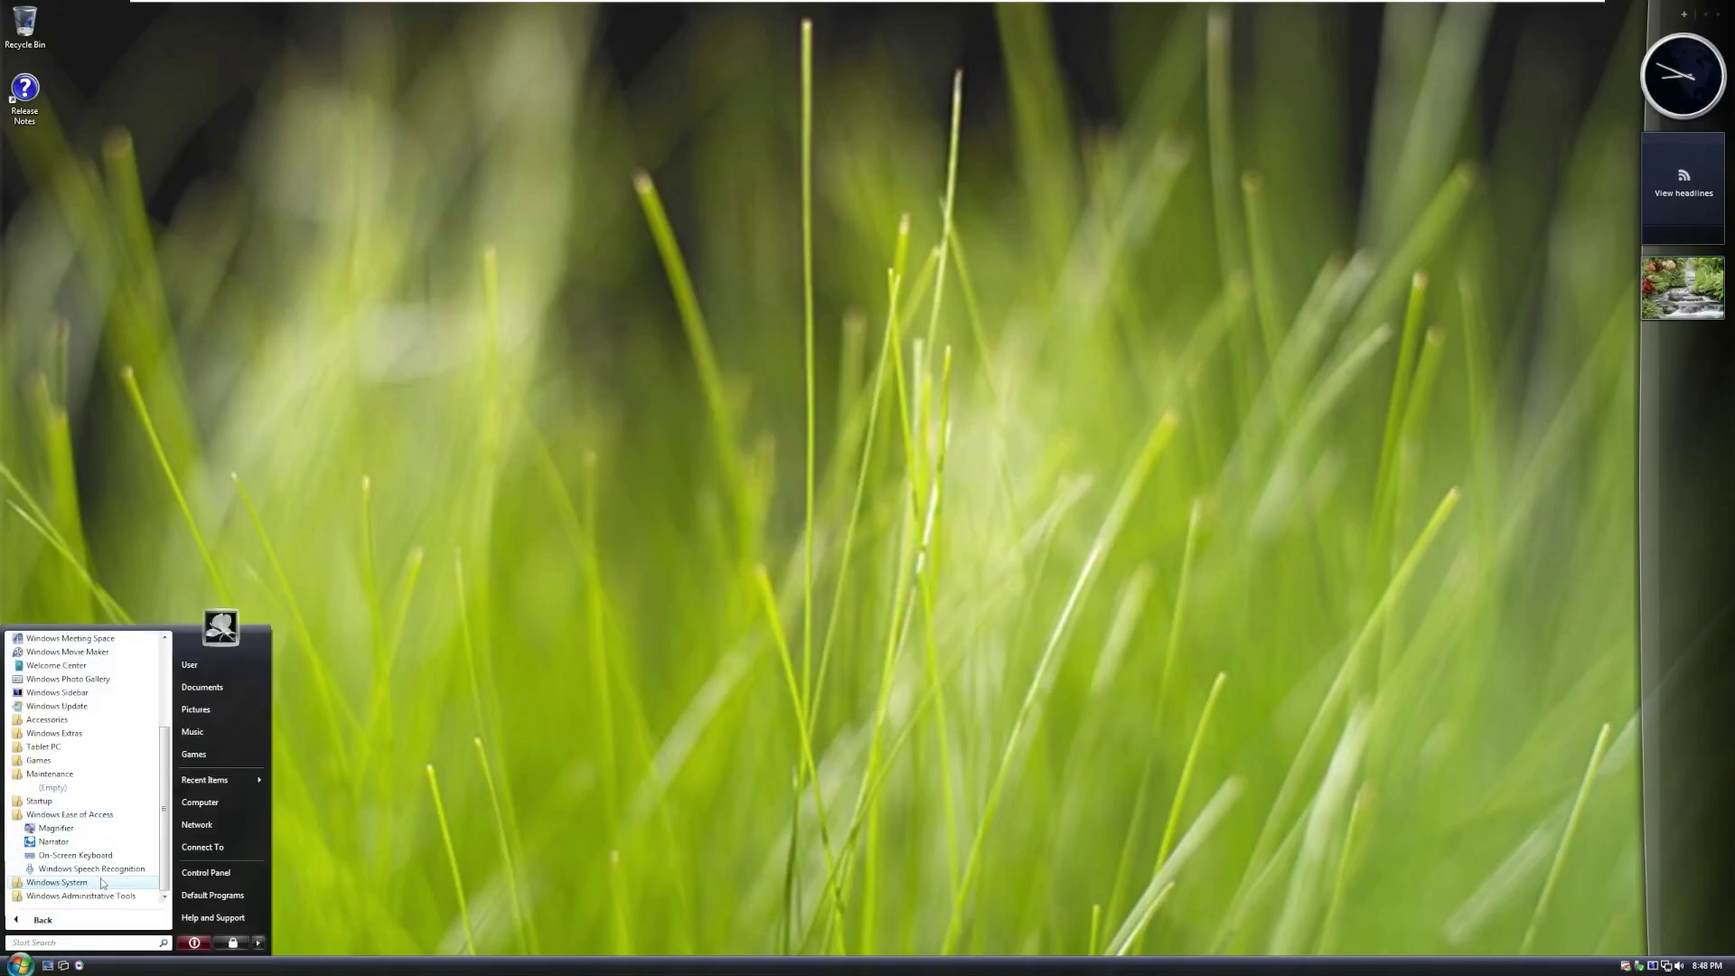
{"action": "left_click", "coordinate": [20, 964]}
{"action": "left_click", "coordinate": [20, 964]}
{"action": "left_click", "coordinate": [42, 920]}
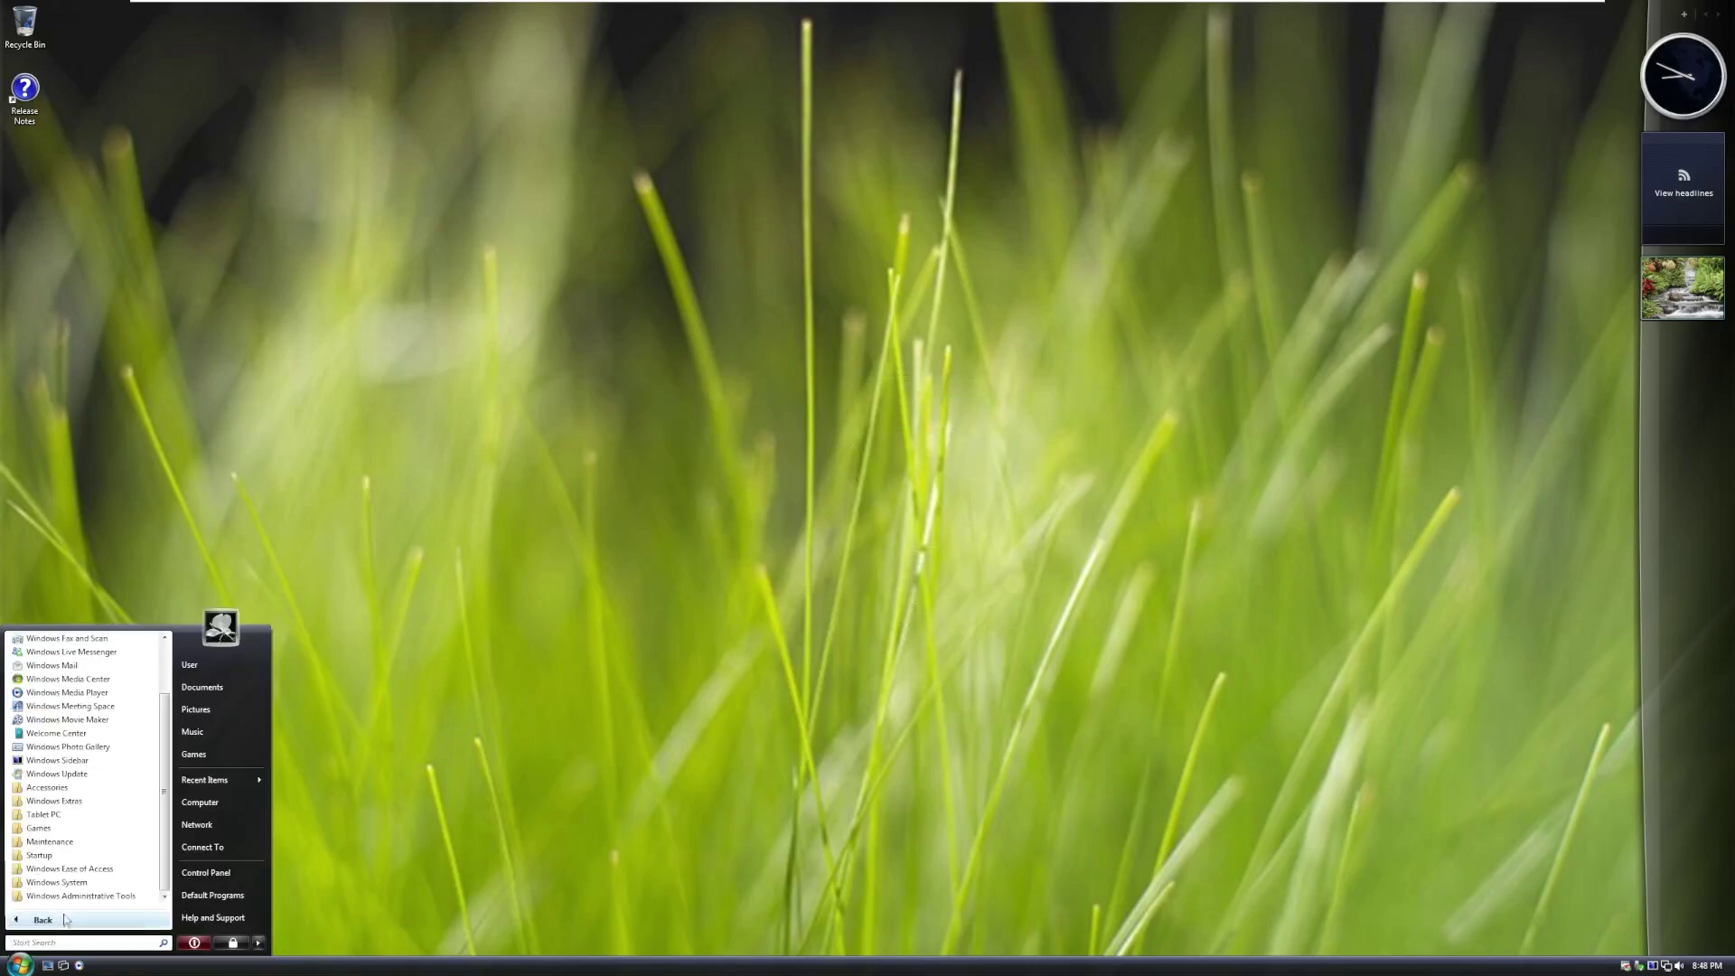
{"action": "left_click", "coordinate": [89, 870]}
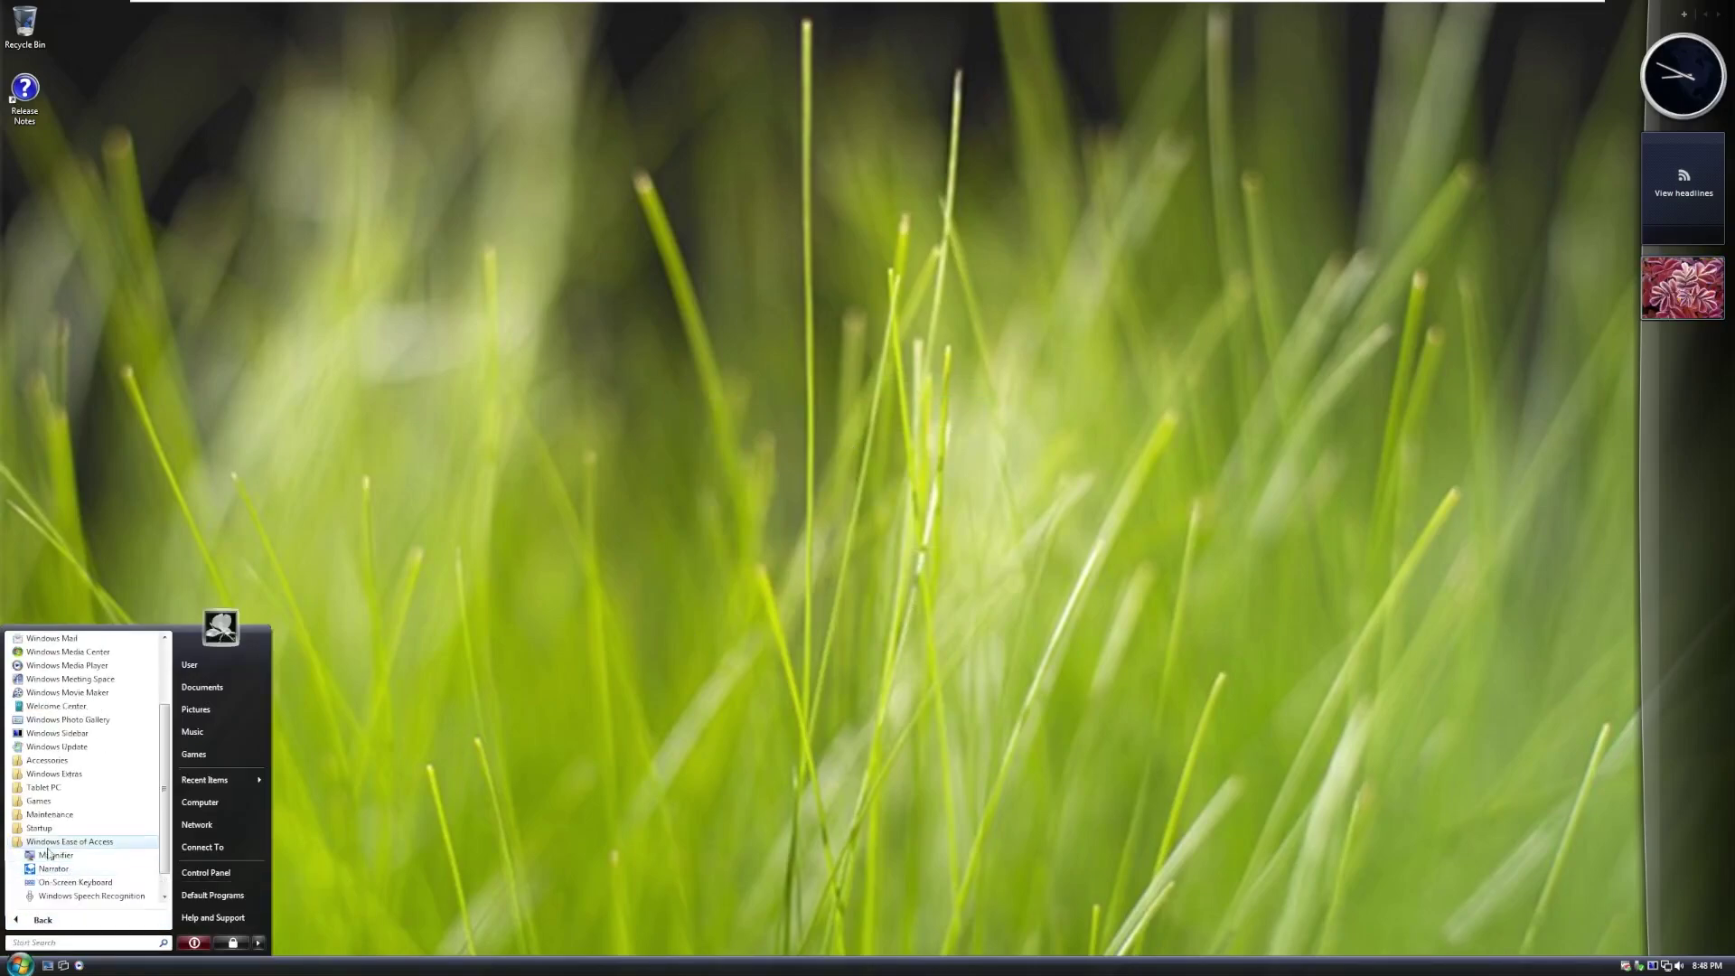
{"action": "scroll", "coordinate": [54, 687], "scroll_direction": "down", "scroll_amount": 1}
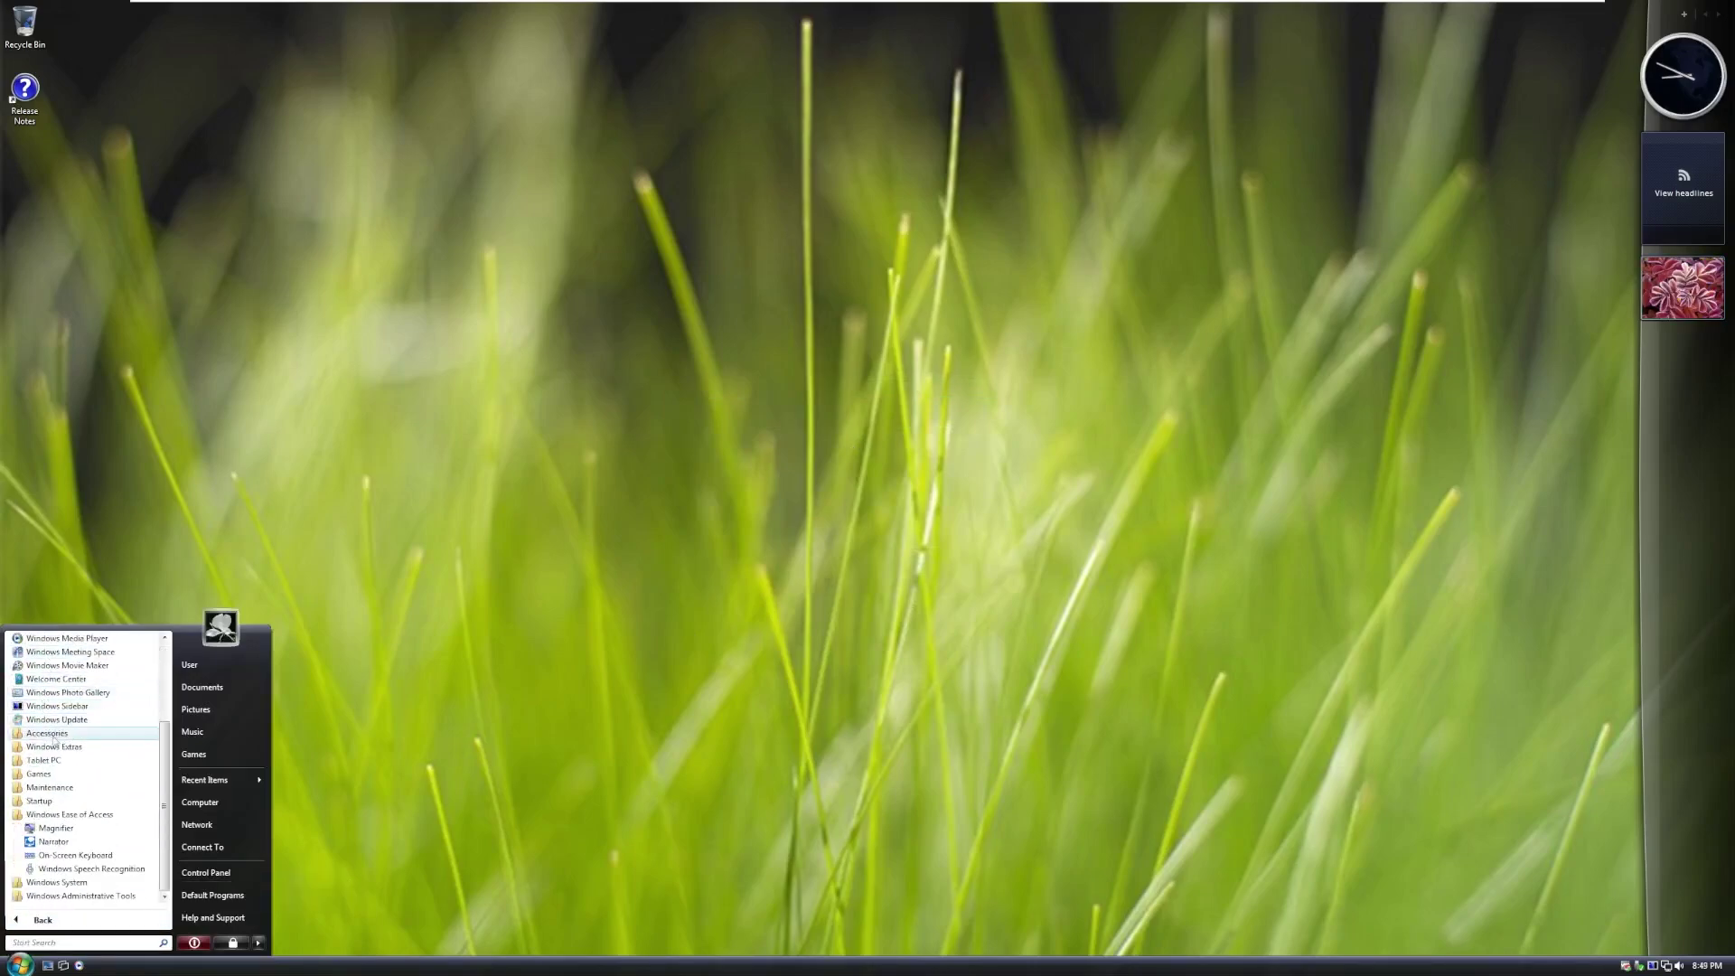
{"action": "left_click", "coordinate": [54, 882]}
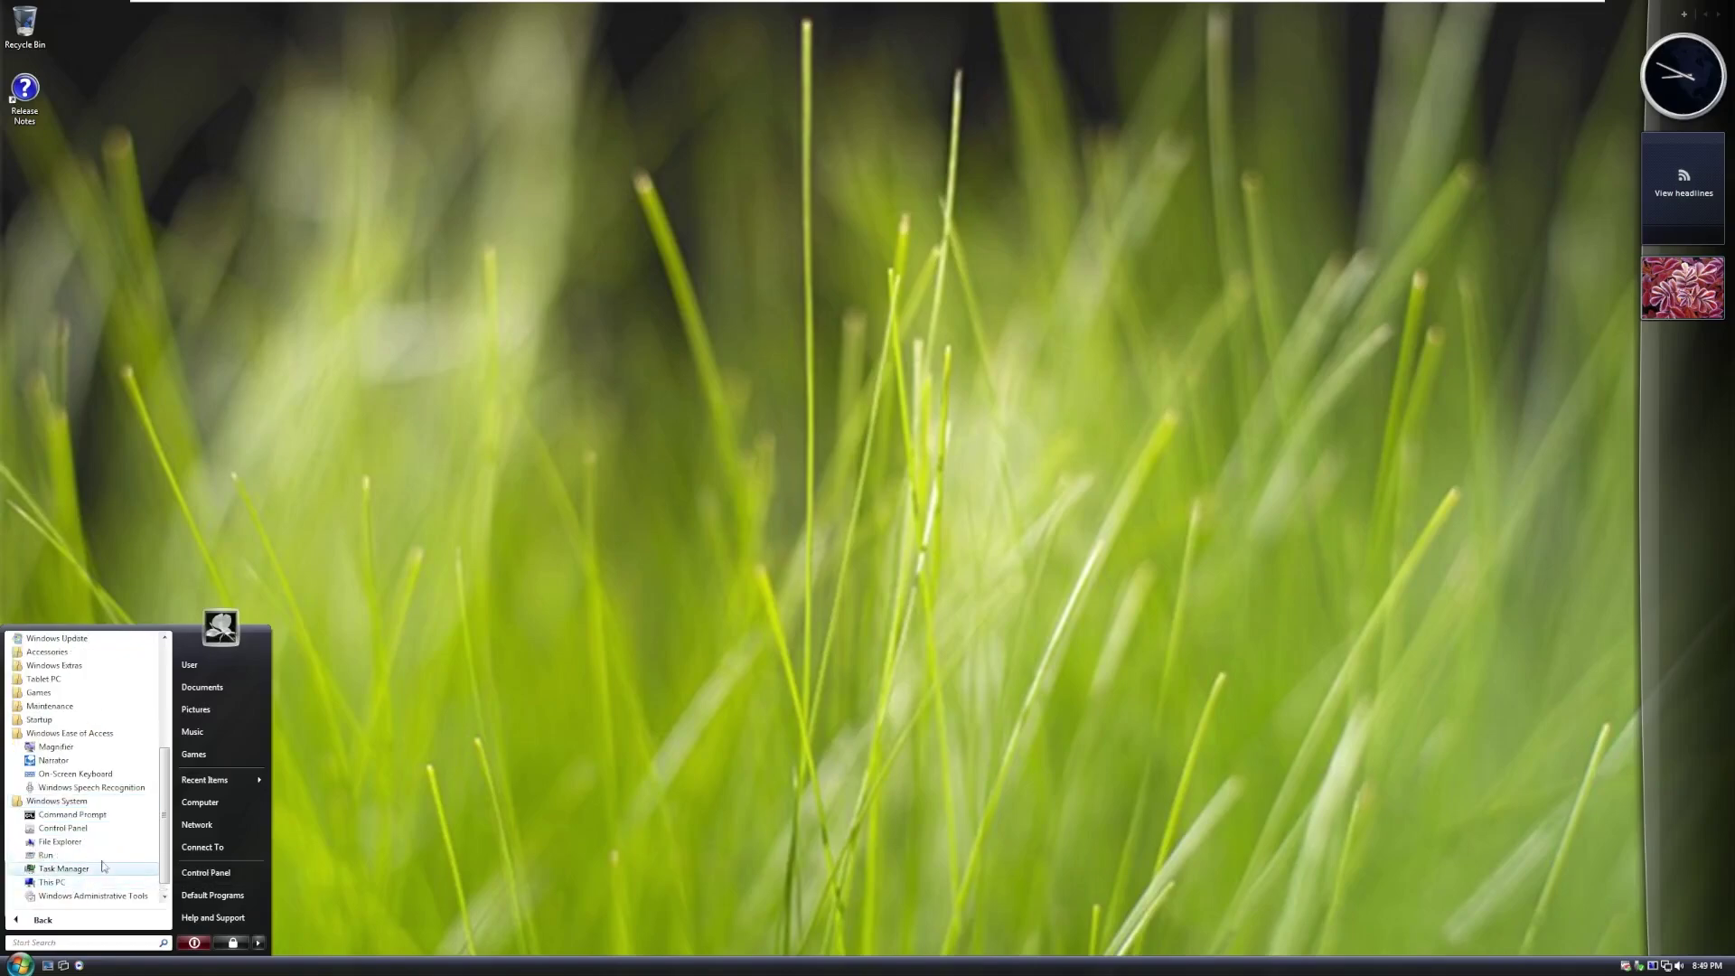
{"action": "scroll", "coordinate": [102, 866], "scroll_direction": "down", "scroll_amount": 1}
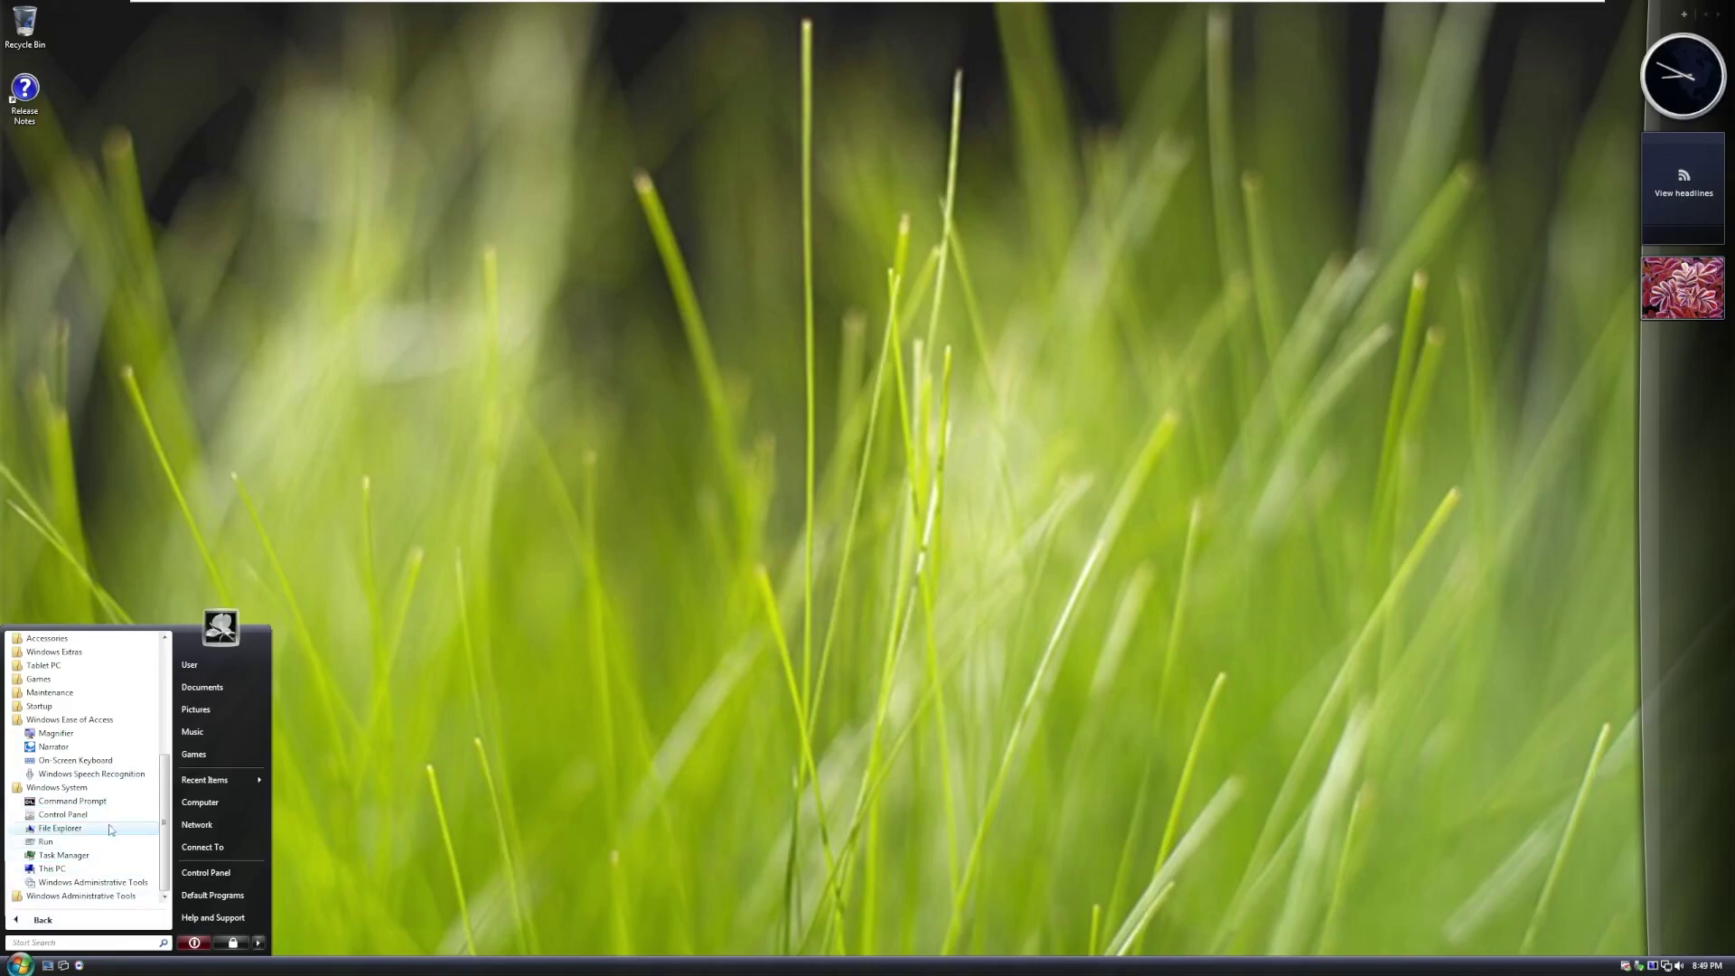
{"action": "left_click", "coordinate": [90, 801]}
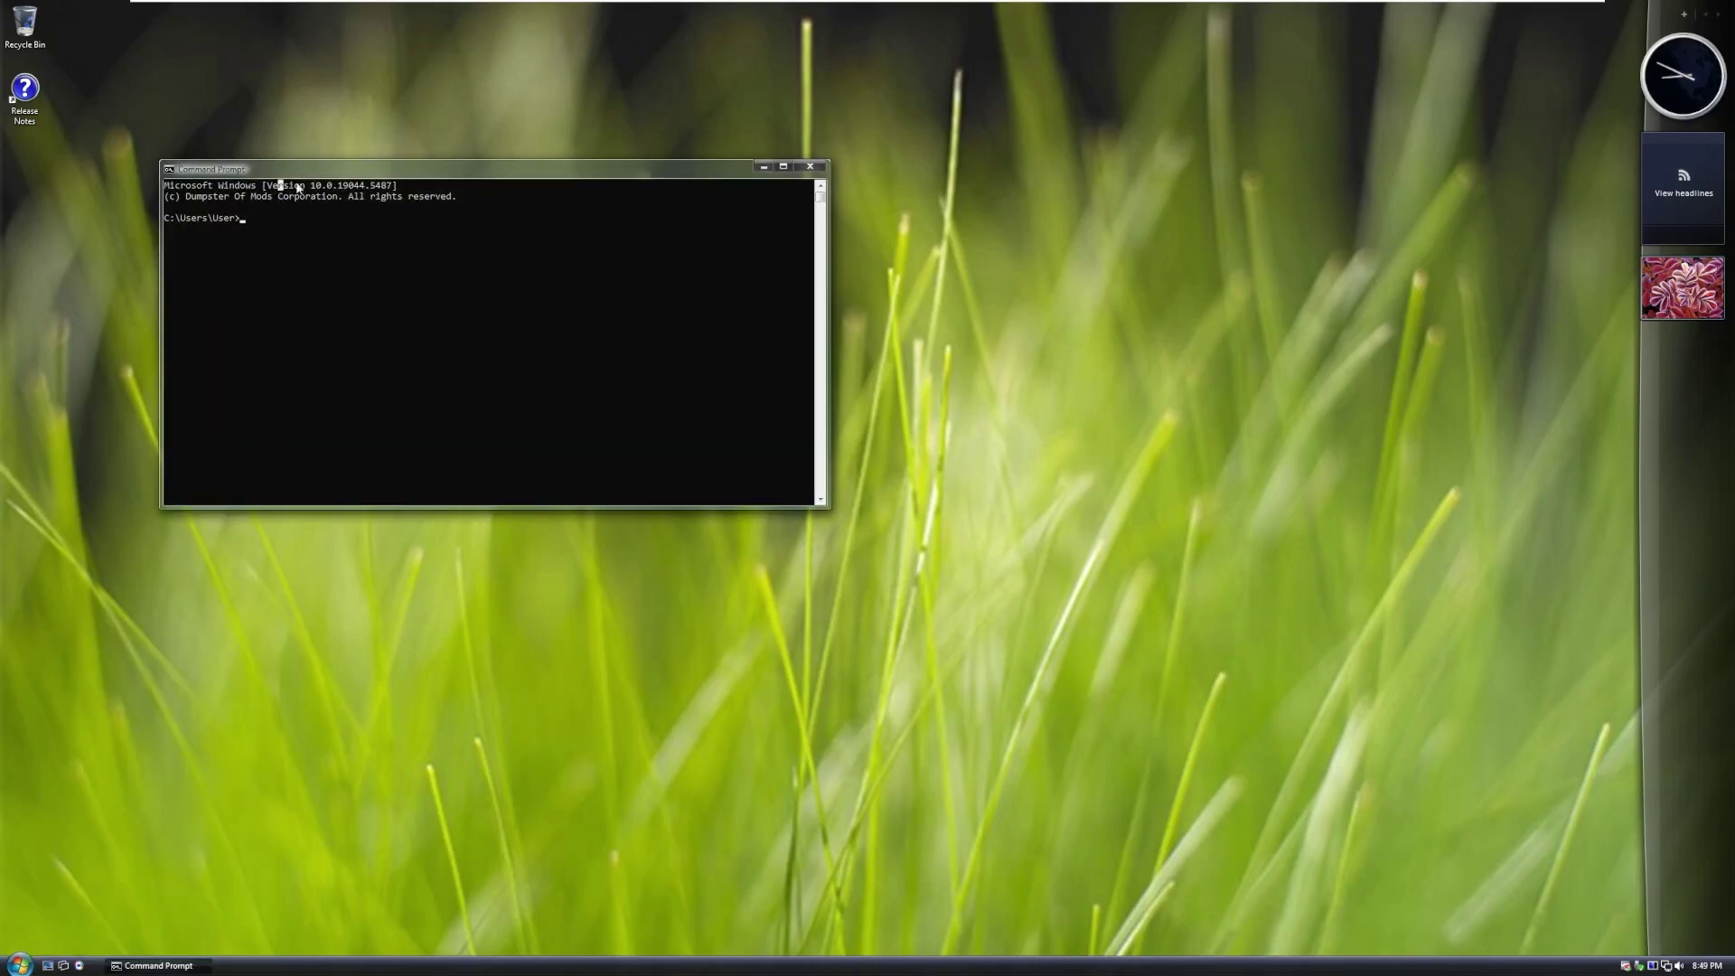
Highlight the 10.0.19044.5487 version text, then the copyright holder's name in the banner
{"action": "left_click_drag", "start_coordinate": [279, 185], "coordinate": [368, 188]}
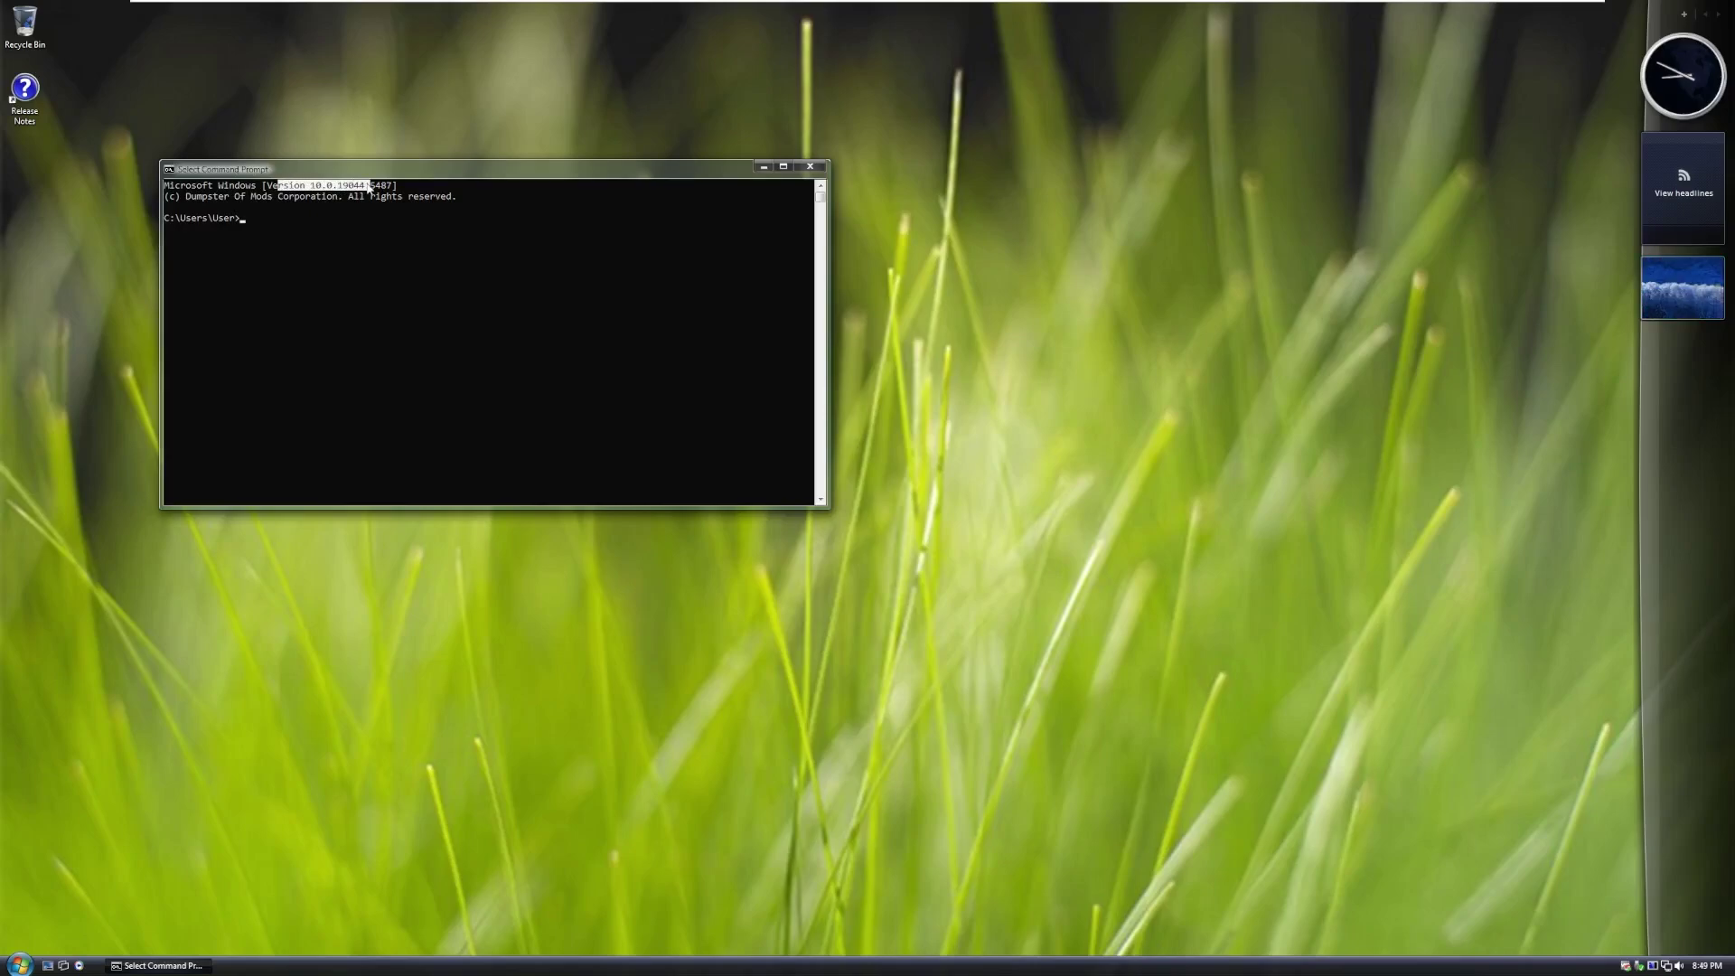
{"action": "left_click_drag", "start_coordinate": [183, 198], "coordinate": [357, 200]}
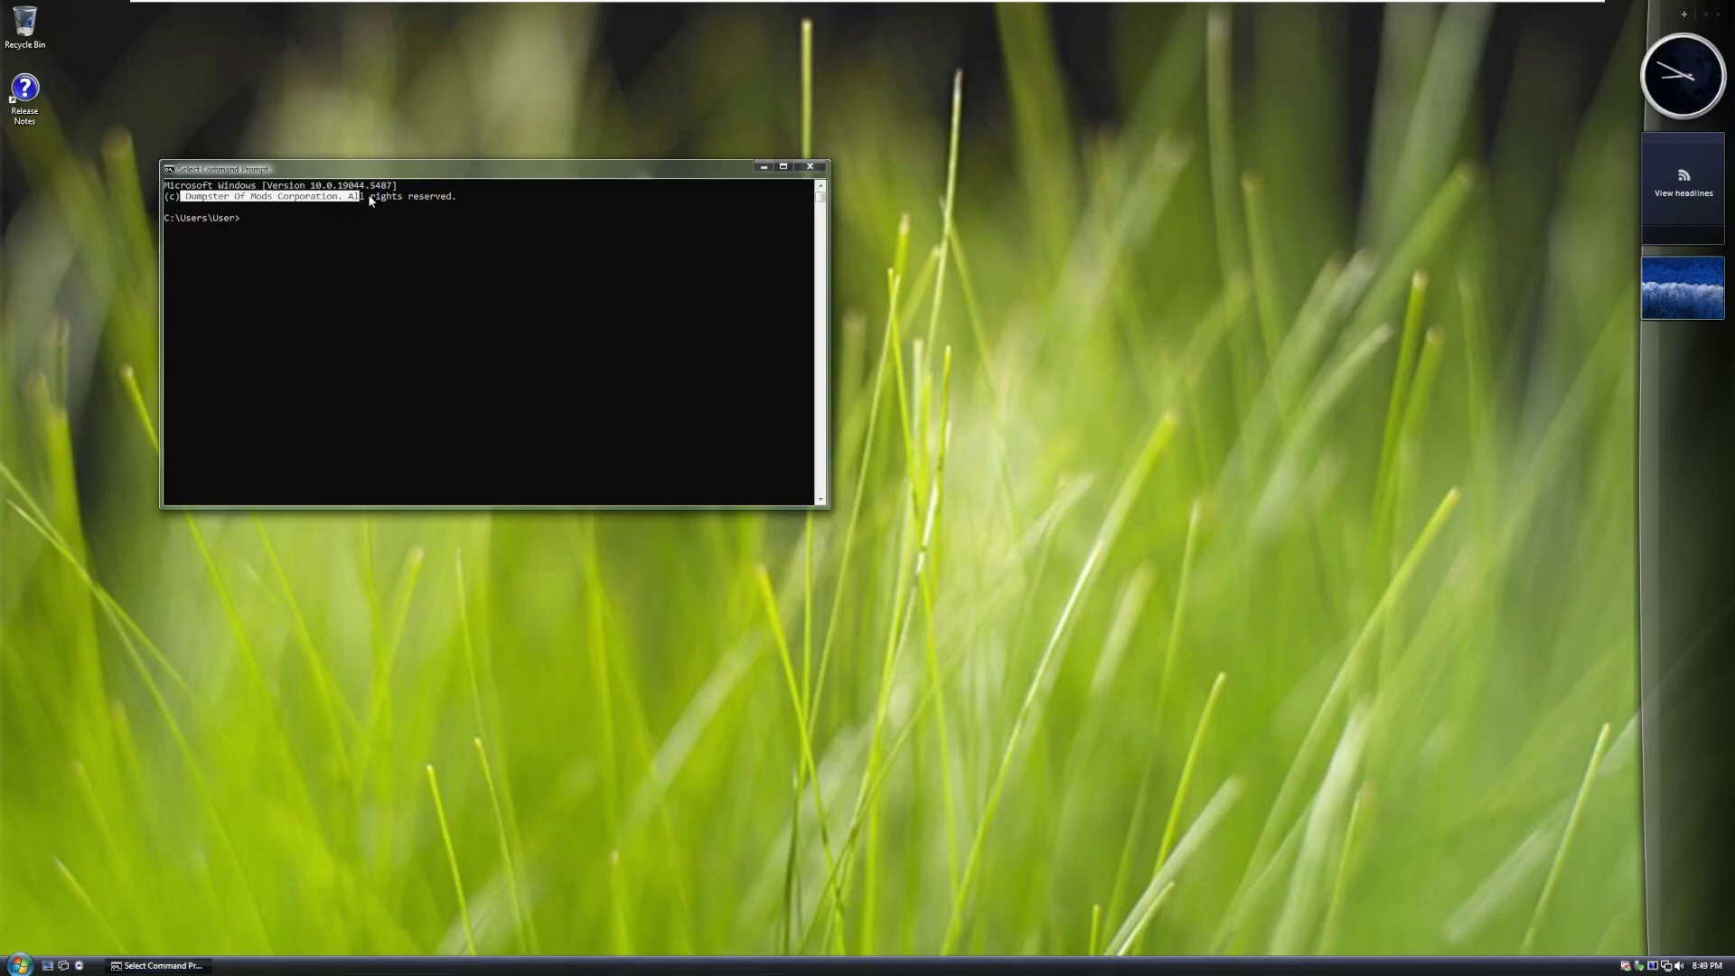
Close Command Prompt, browse Windows Administrative Tools in All Programs, then open Computer
{"action": "left_click", "coordinate": [809, 166]}
{"action": "left_click", "coordinate": [18, 965]}
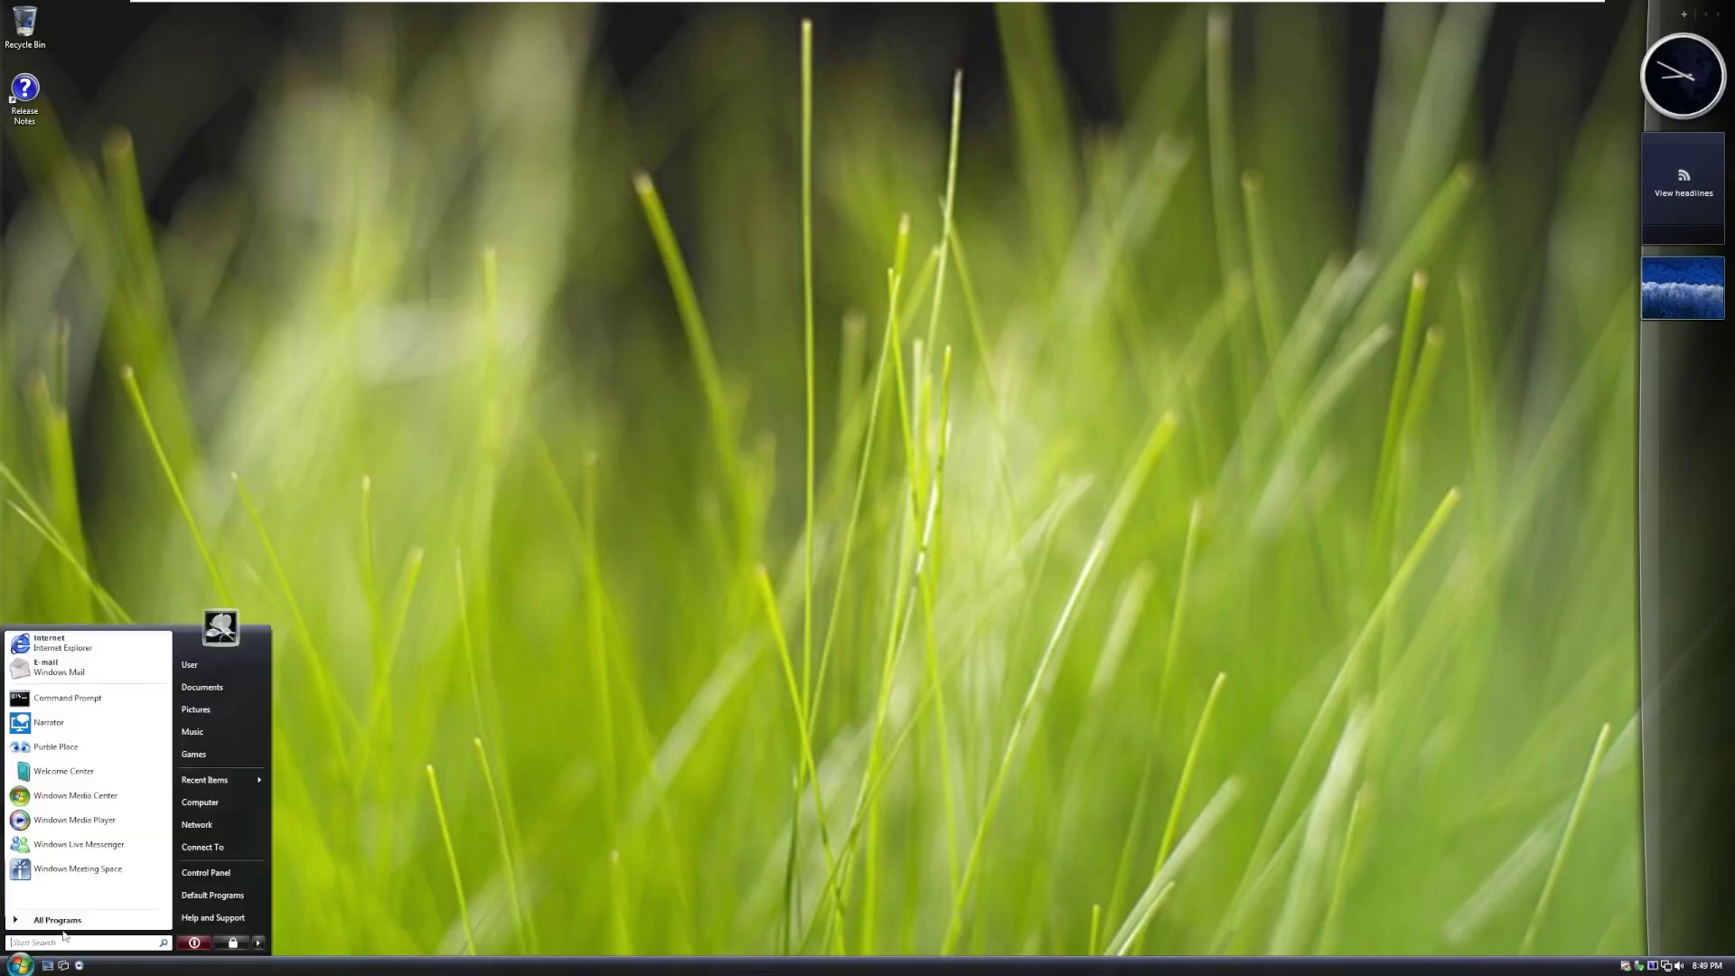
{"action": "left_click", "coordinate": [62, 921]}
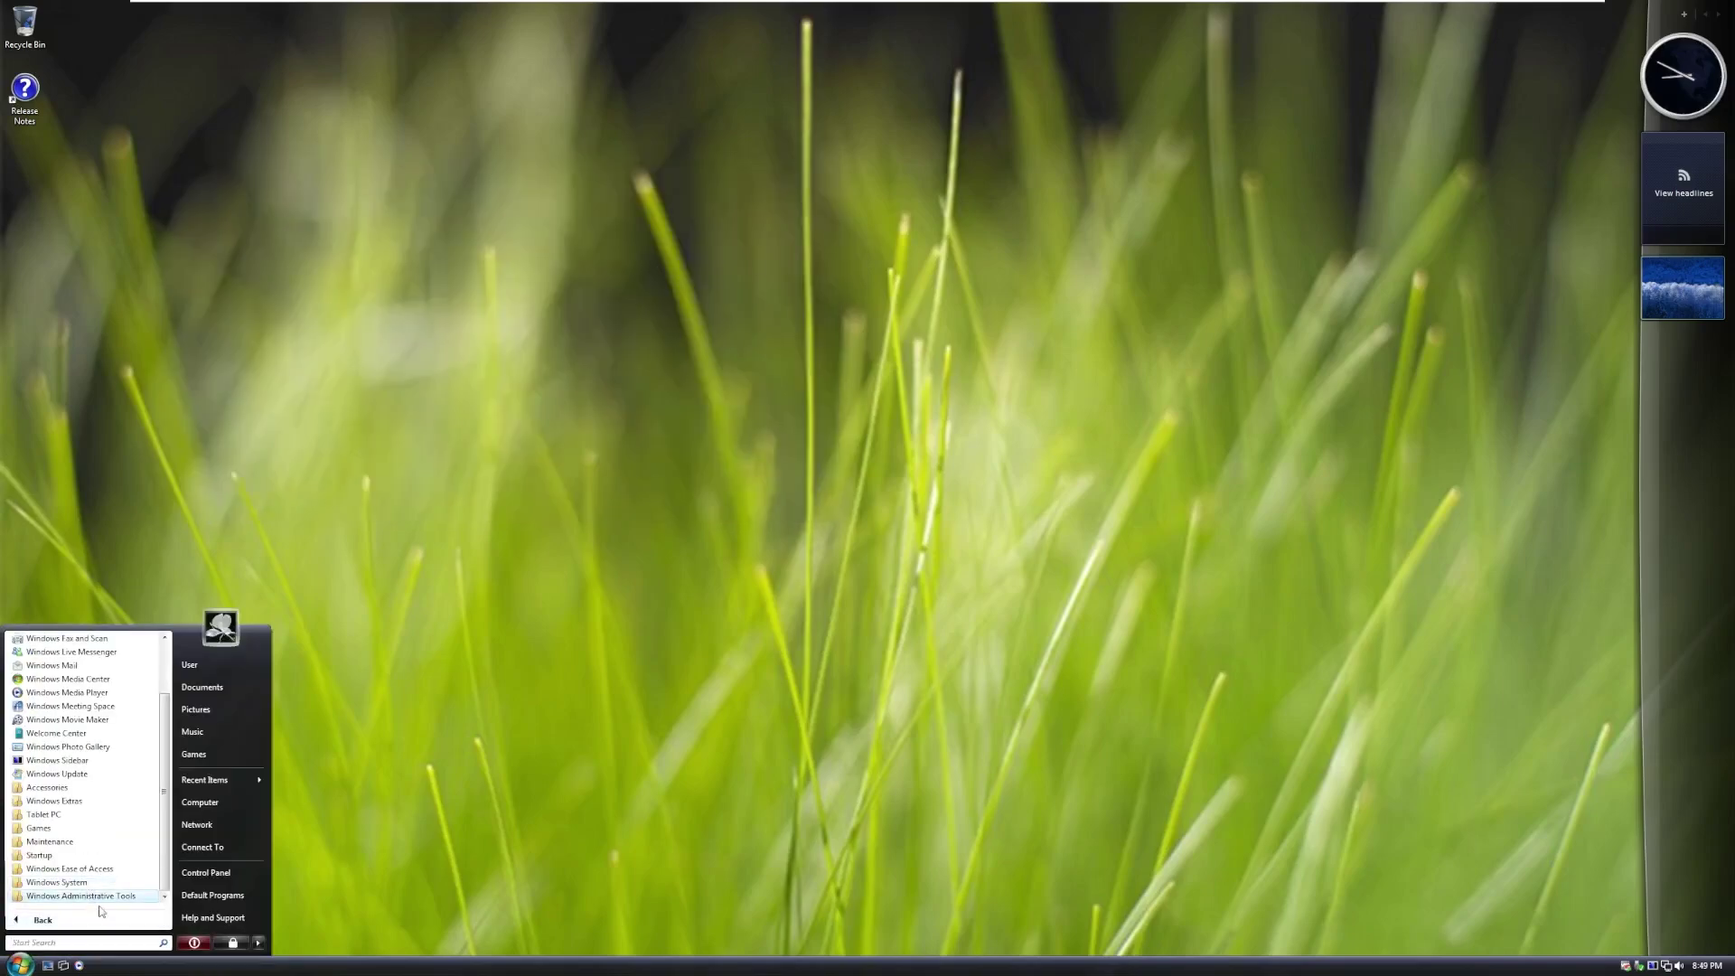
{"action": "left_click", "coordinate": [97, 896]}
{"action": "left_click", "coordinate": [91, 928]}
{"action": "left_click", "coordinate": [252, 808]}
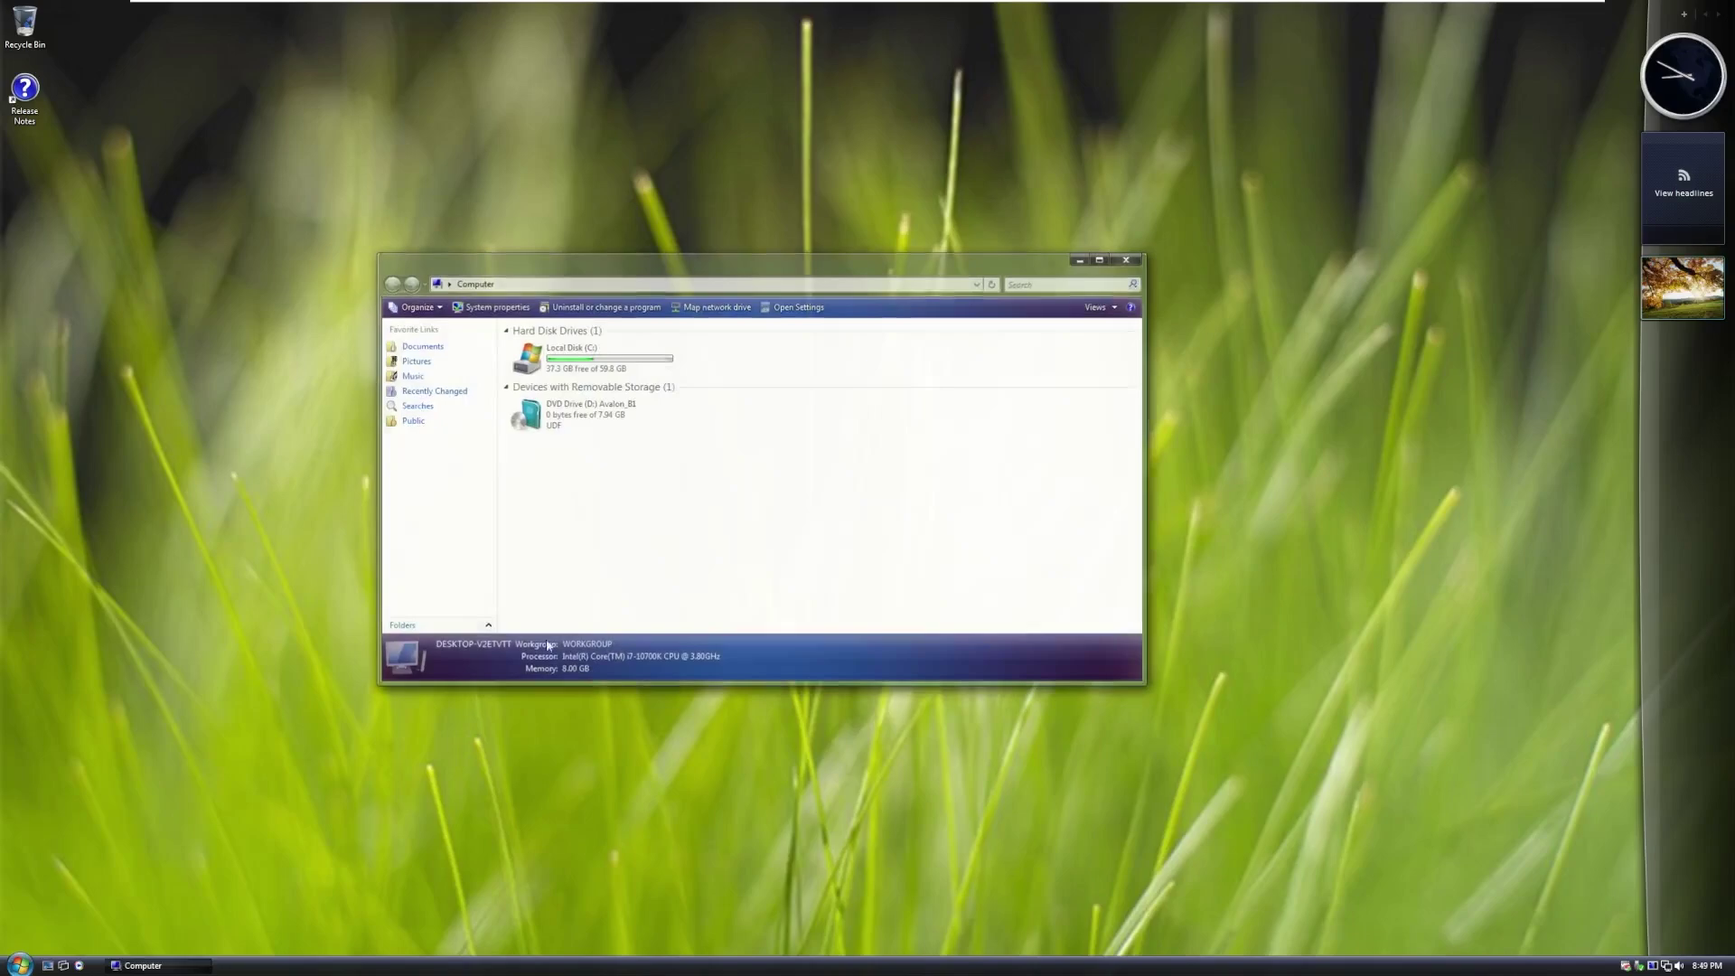
View Local Disk (C:) properties showing 37.3 GB free of 59.8 GB, then close Computer
{"action": "right_click", "coordinate": [573, 373]}
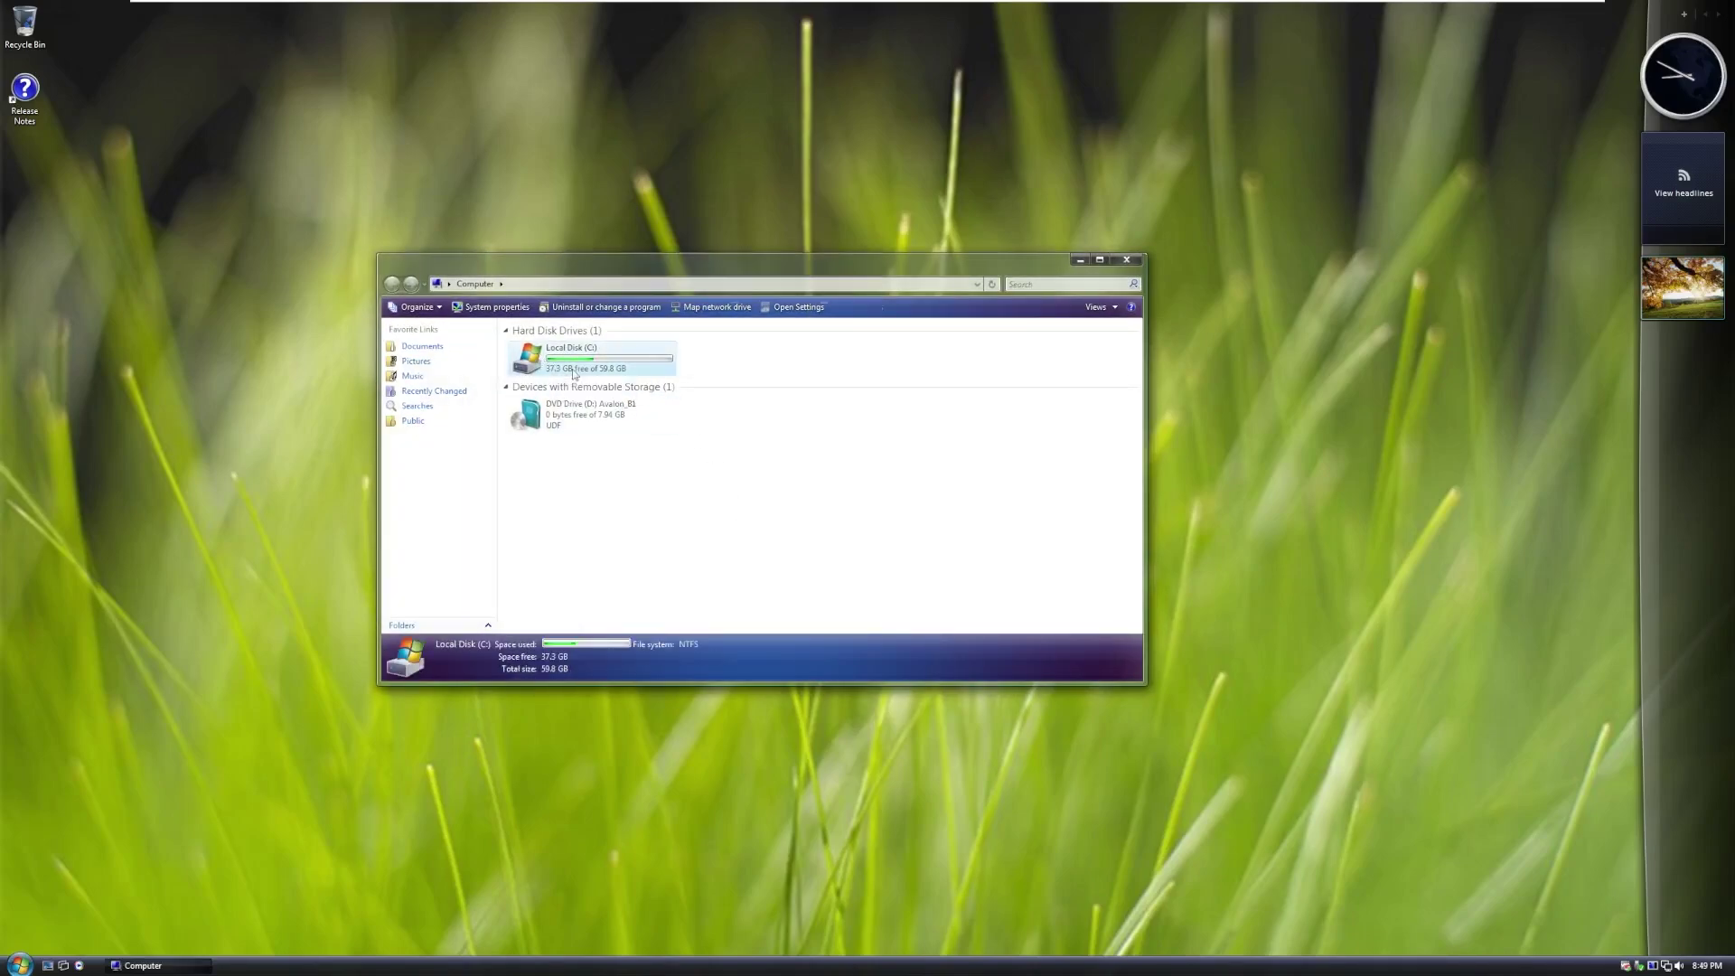
{"action": "left_click", "coordinate": [696, 539]}
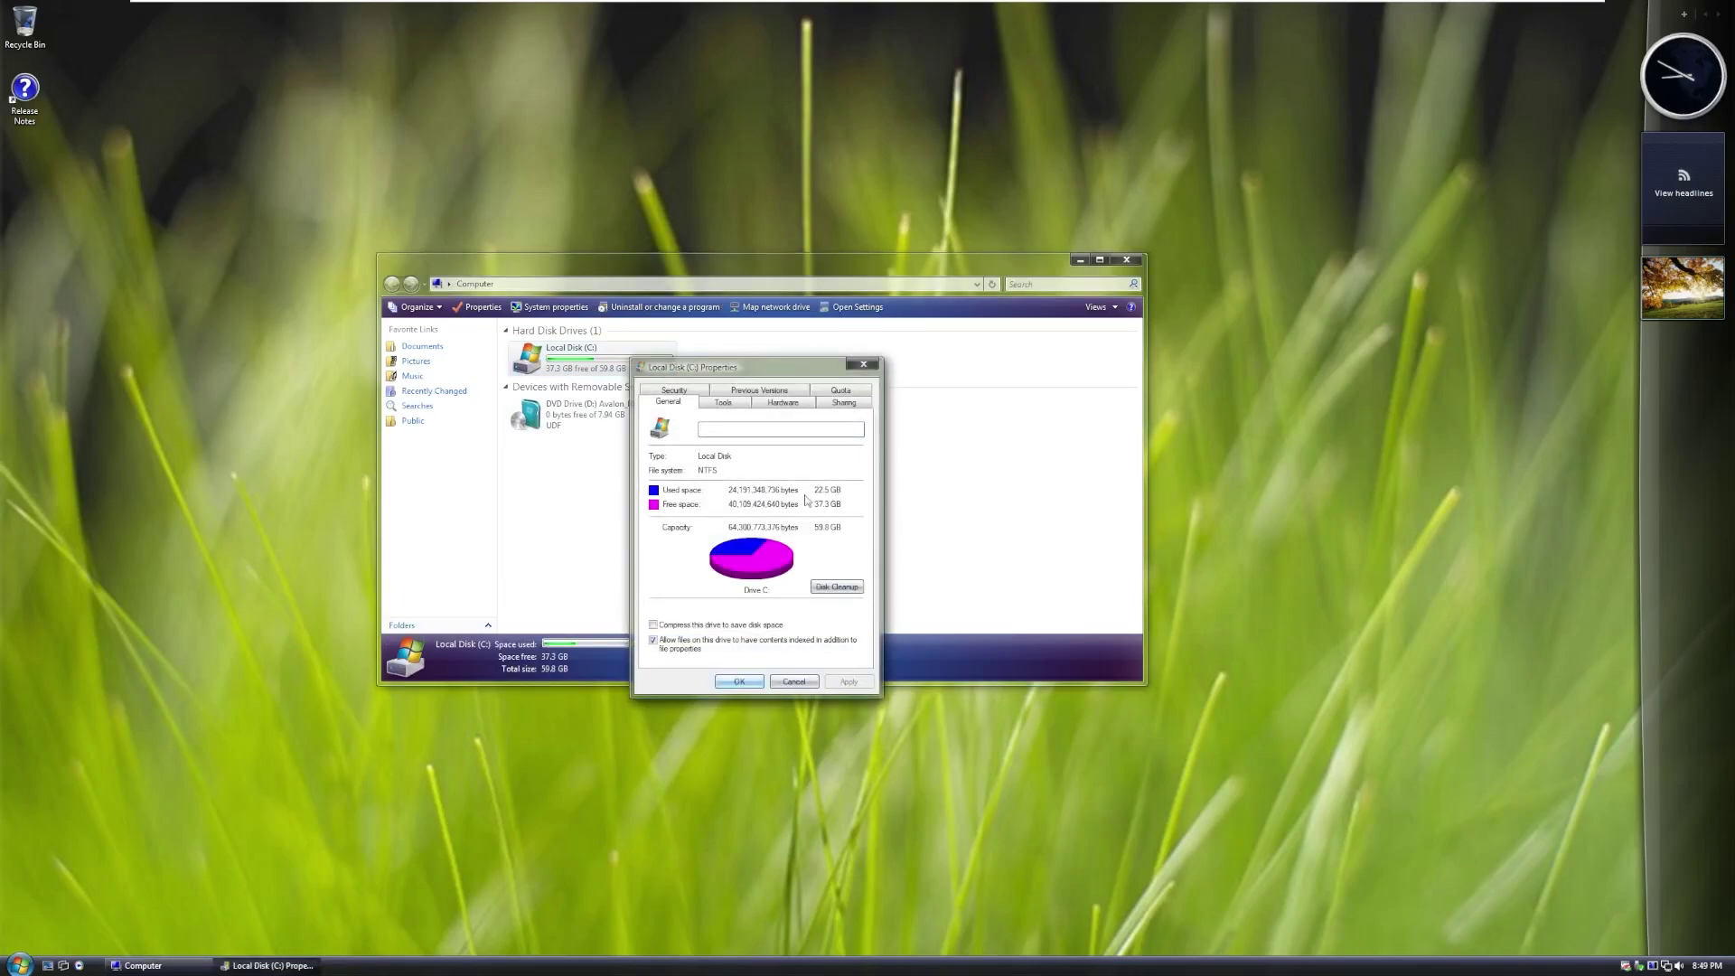
{"action": "left_click", "coordinate": [864, 364]}
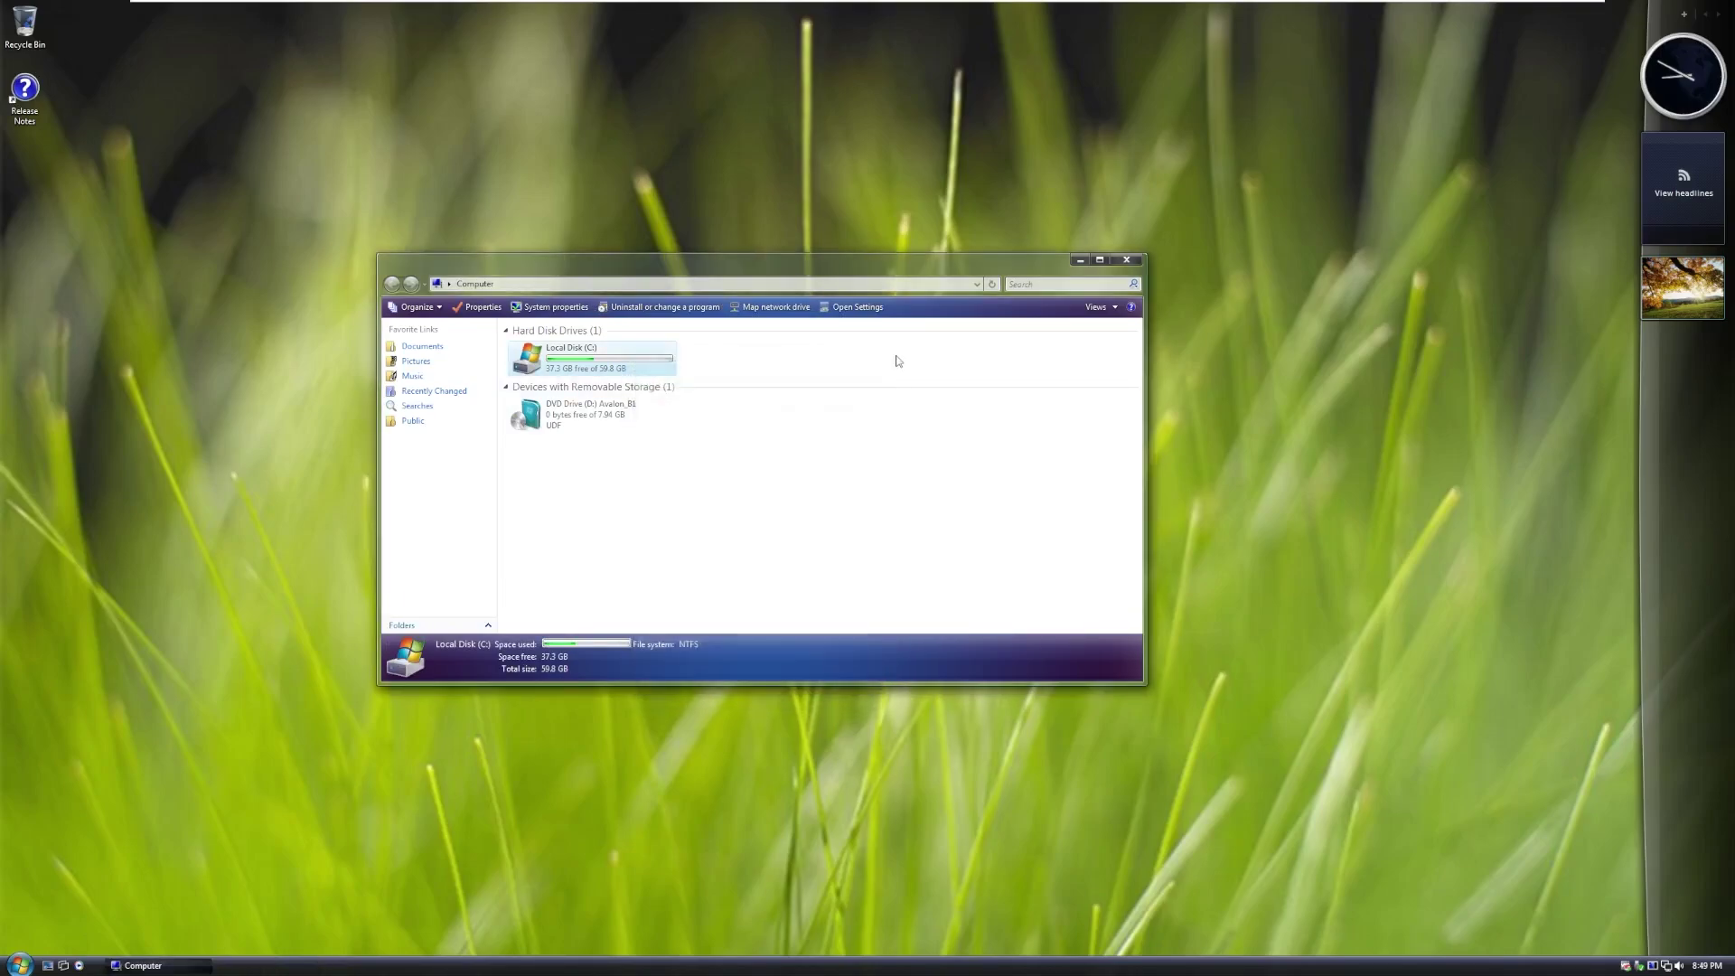
{"action": "left_click", "coordinate": [1126, 261]}
{"action": "right_click", "coordinate": [728, 964]}
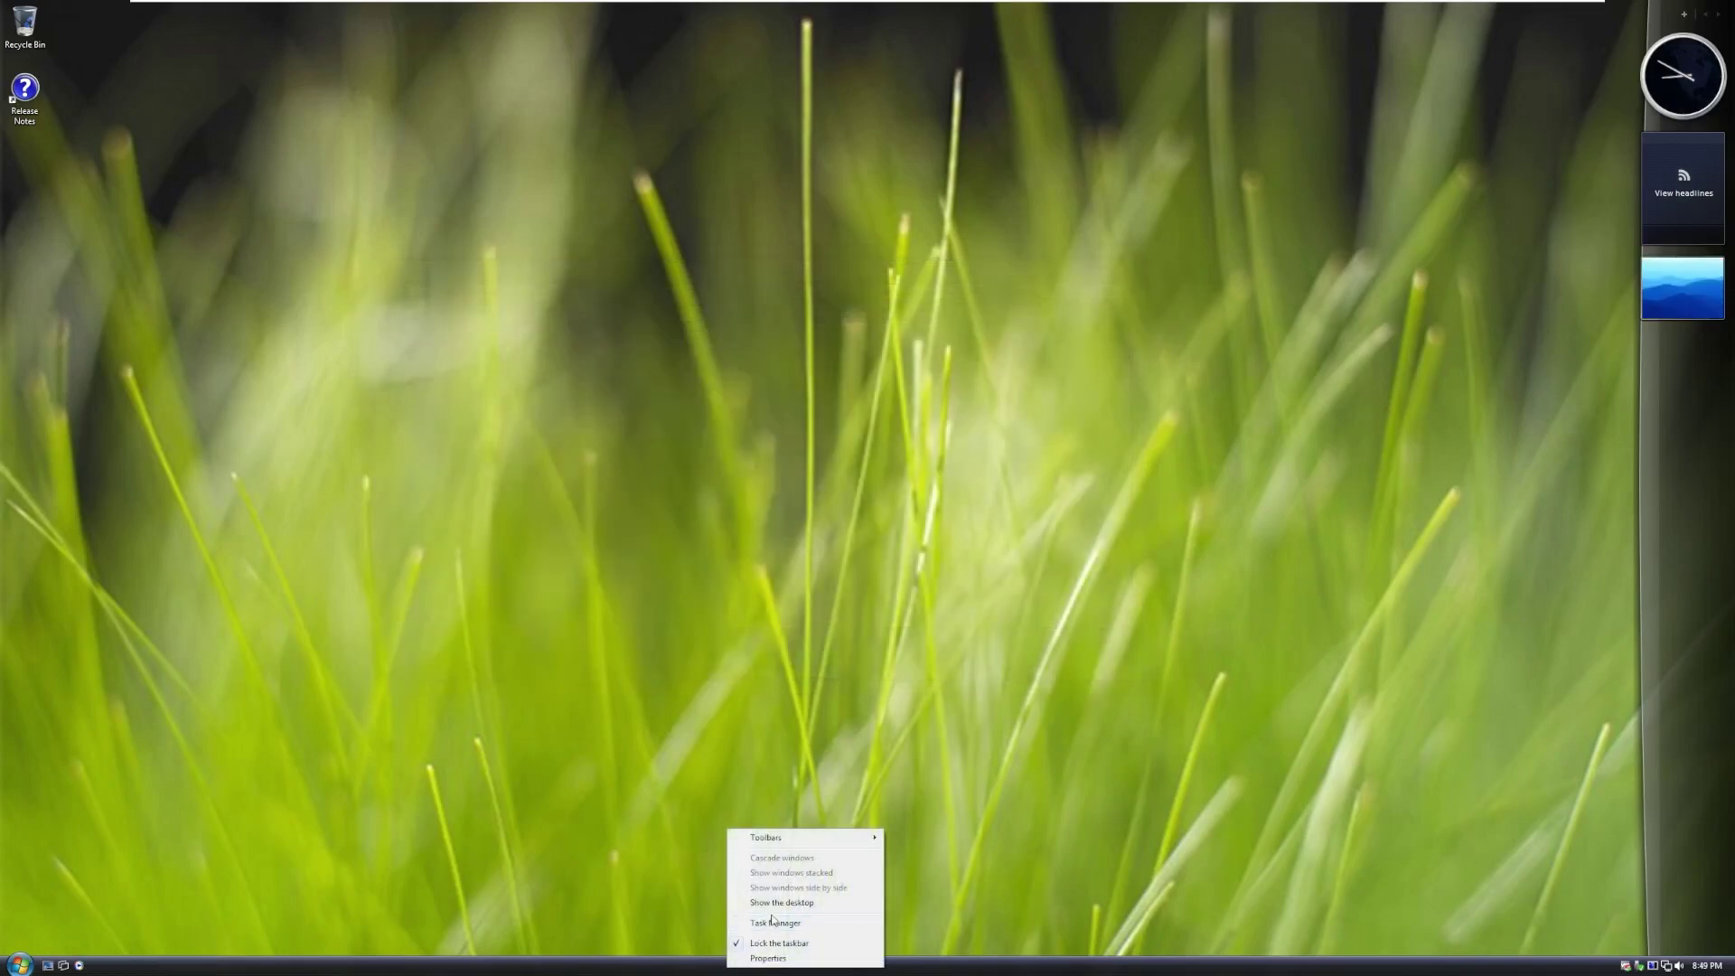
{"action": "left_click", "coordinate": [773, 922]}
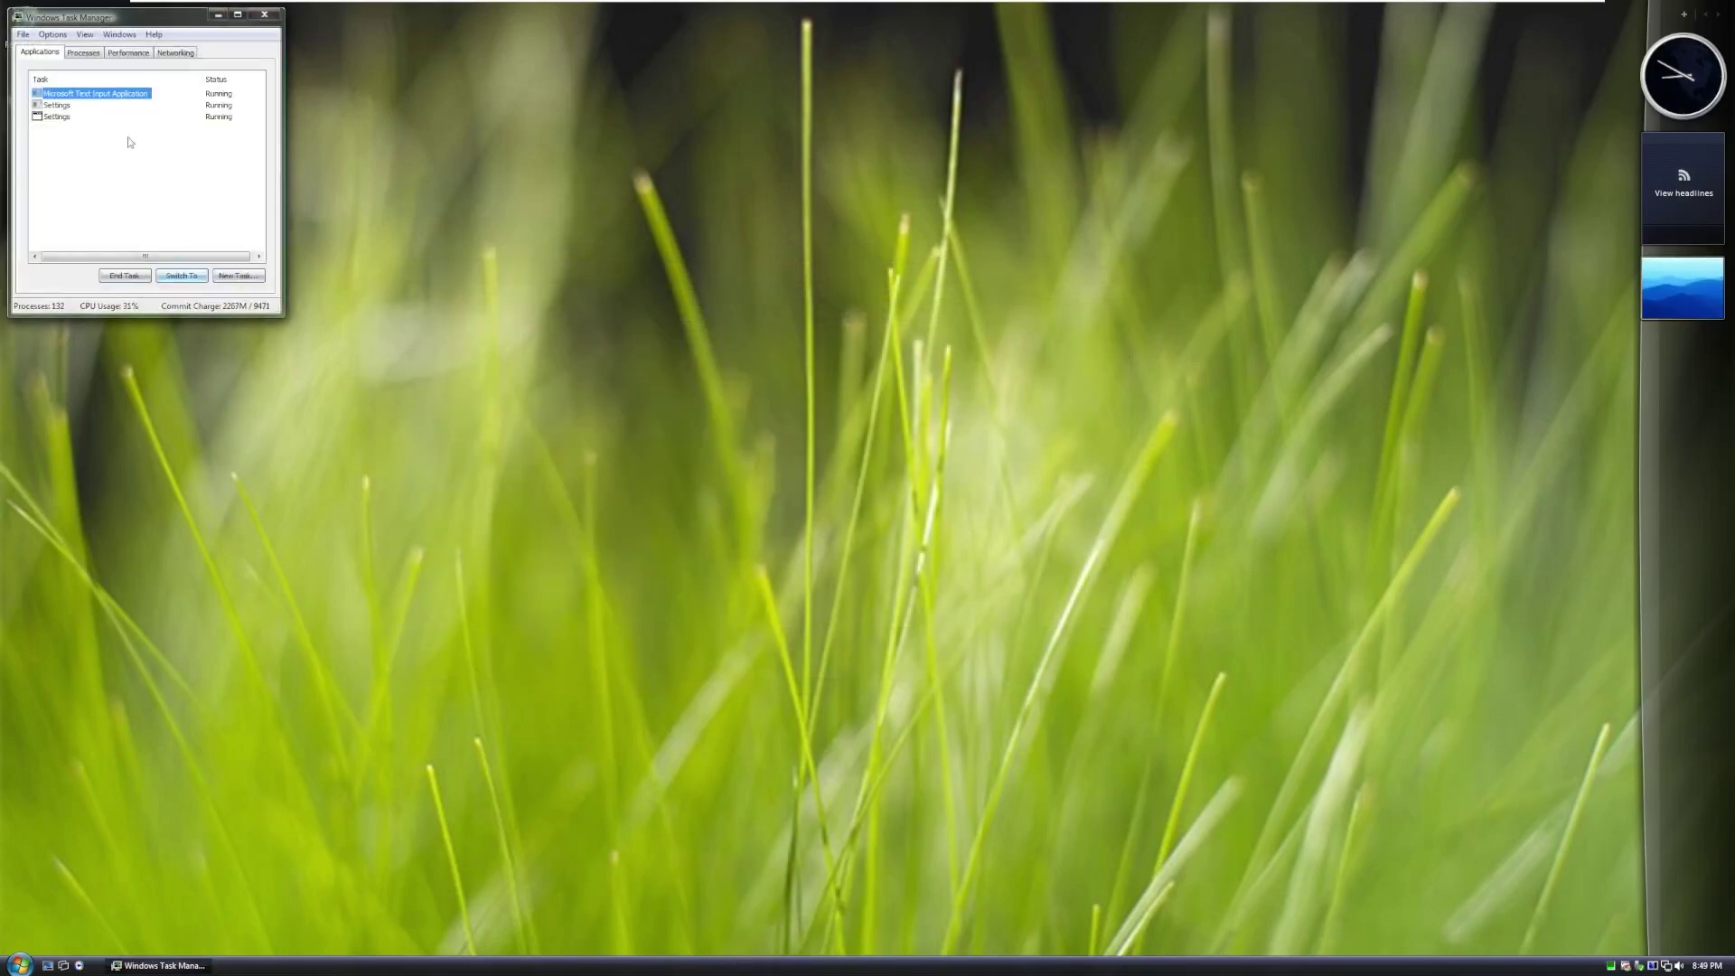
{"action": "left_click", "coordinate": [83, 52]}
{"action": "left_click_drag", "start_coordinate": [114, 16], "coordinate": [527, 204]}
{"action": "left_click", "coordinate": [542, 239]}
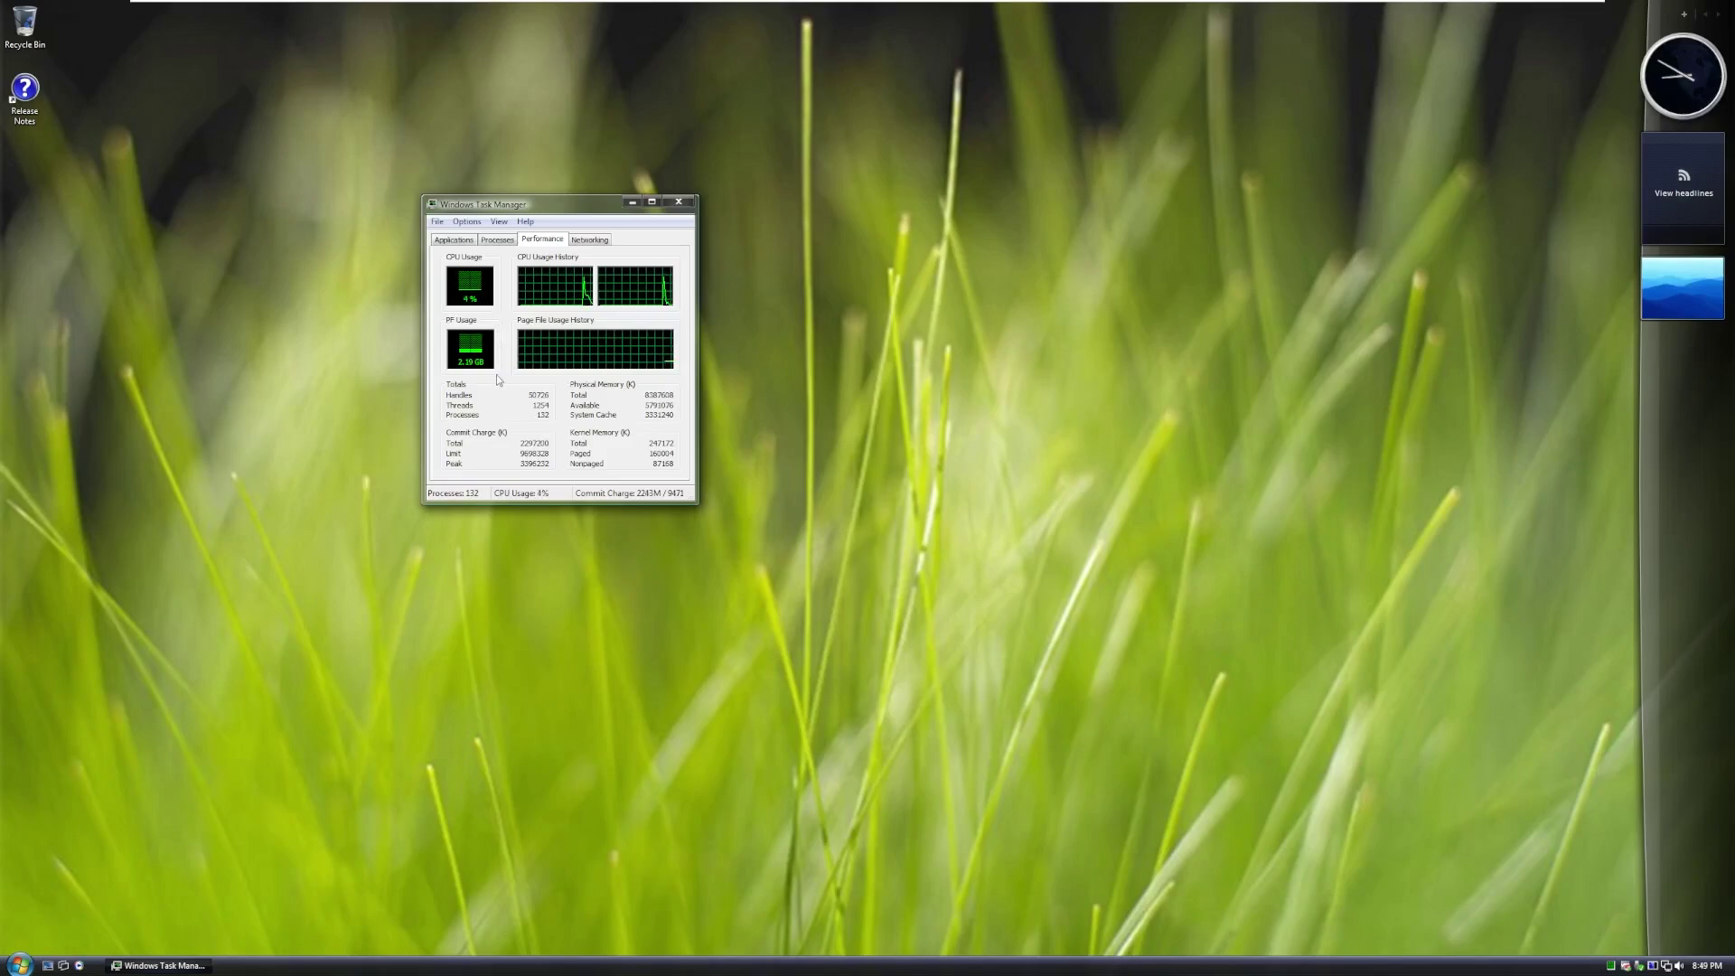
{"action": "left_click", "coordinate": [679, 202]}
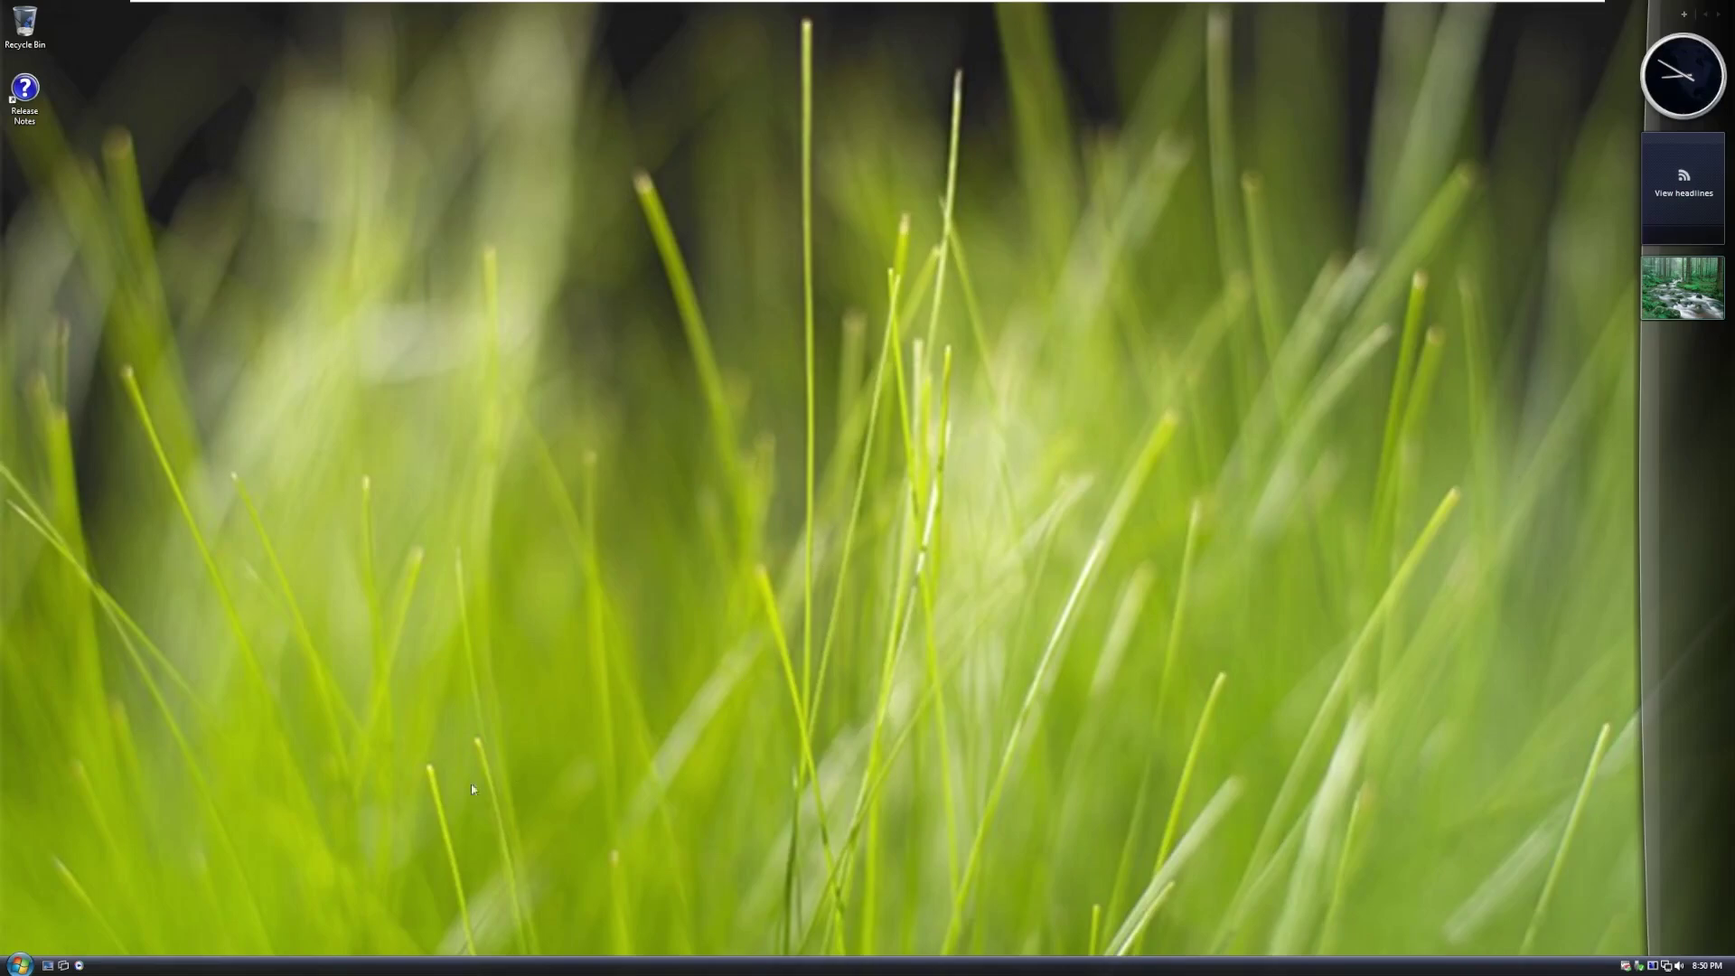
{"action": "left_click", "coordinate": [18, 963]}
{"action": "left_click", "coordinate": [387, 655]}
{"action": "left_click", "coordinate": [18, 964]}
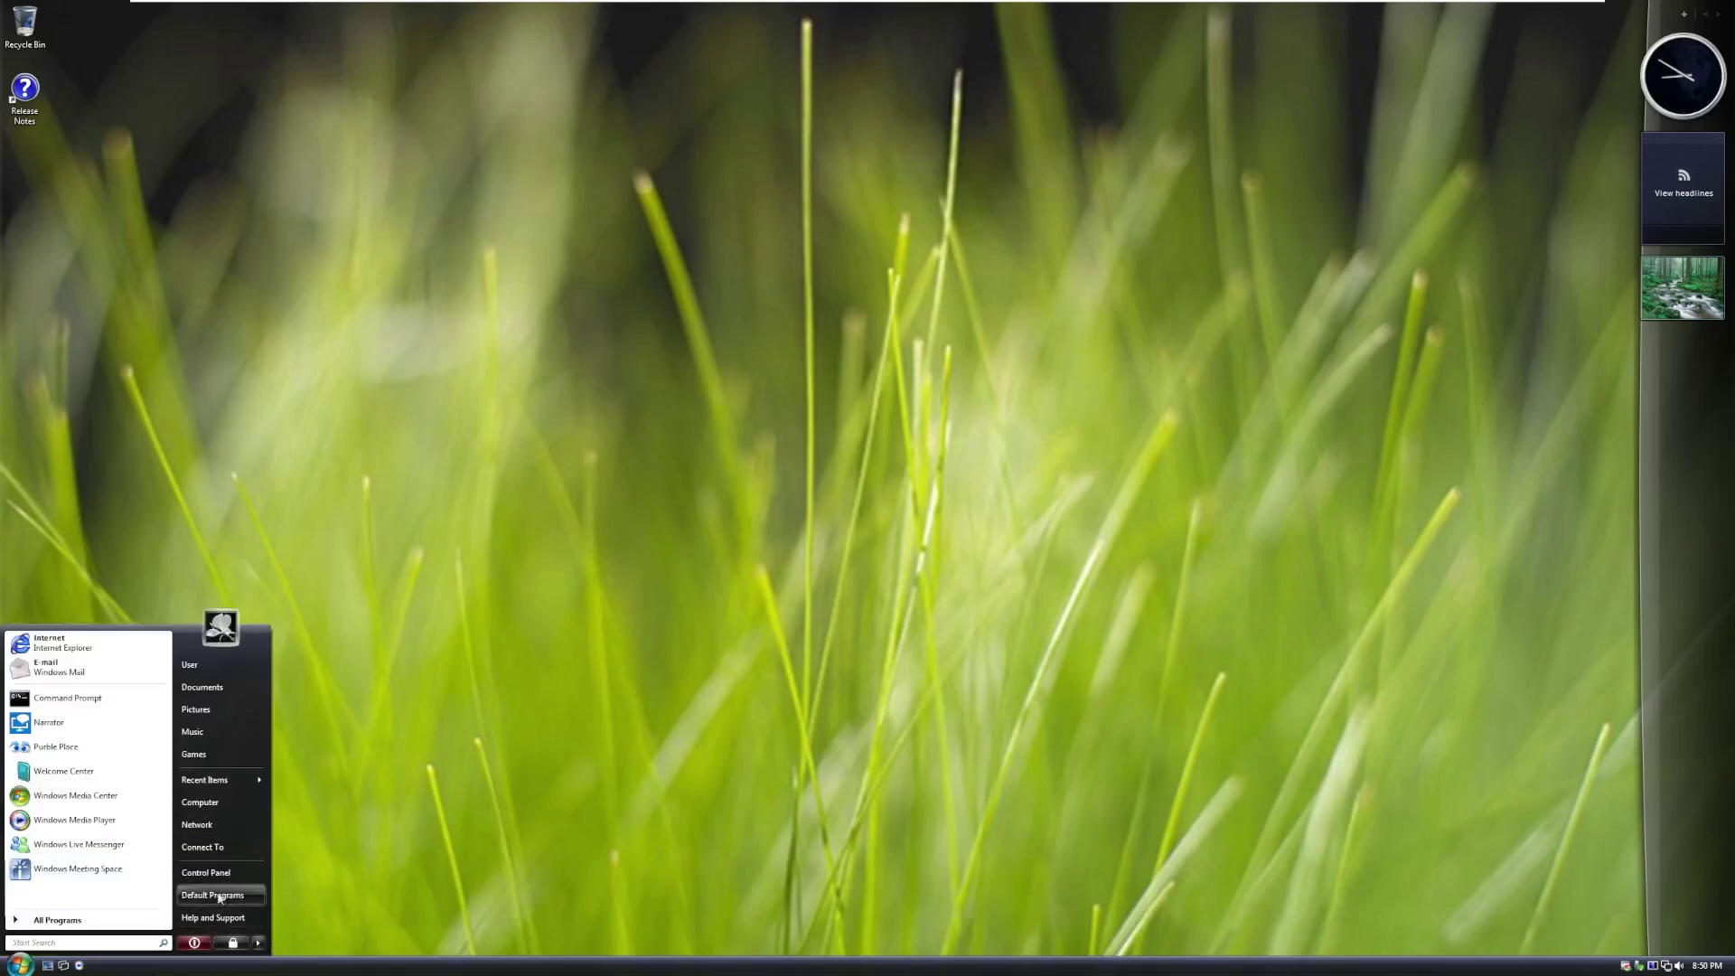
{"action": "left_click", "coordinate": [1666, 965]}
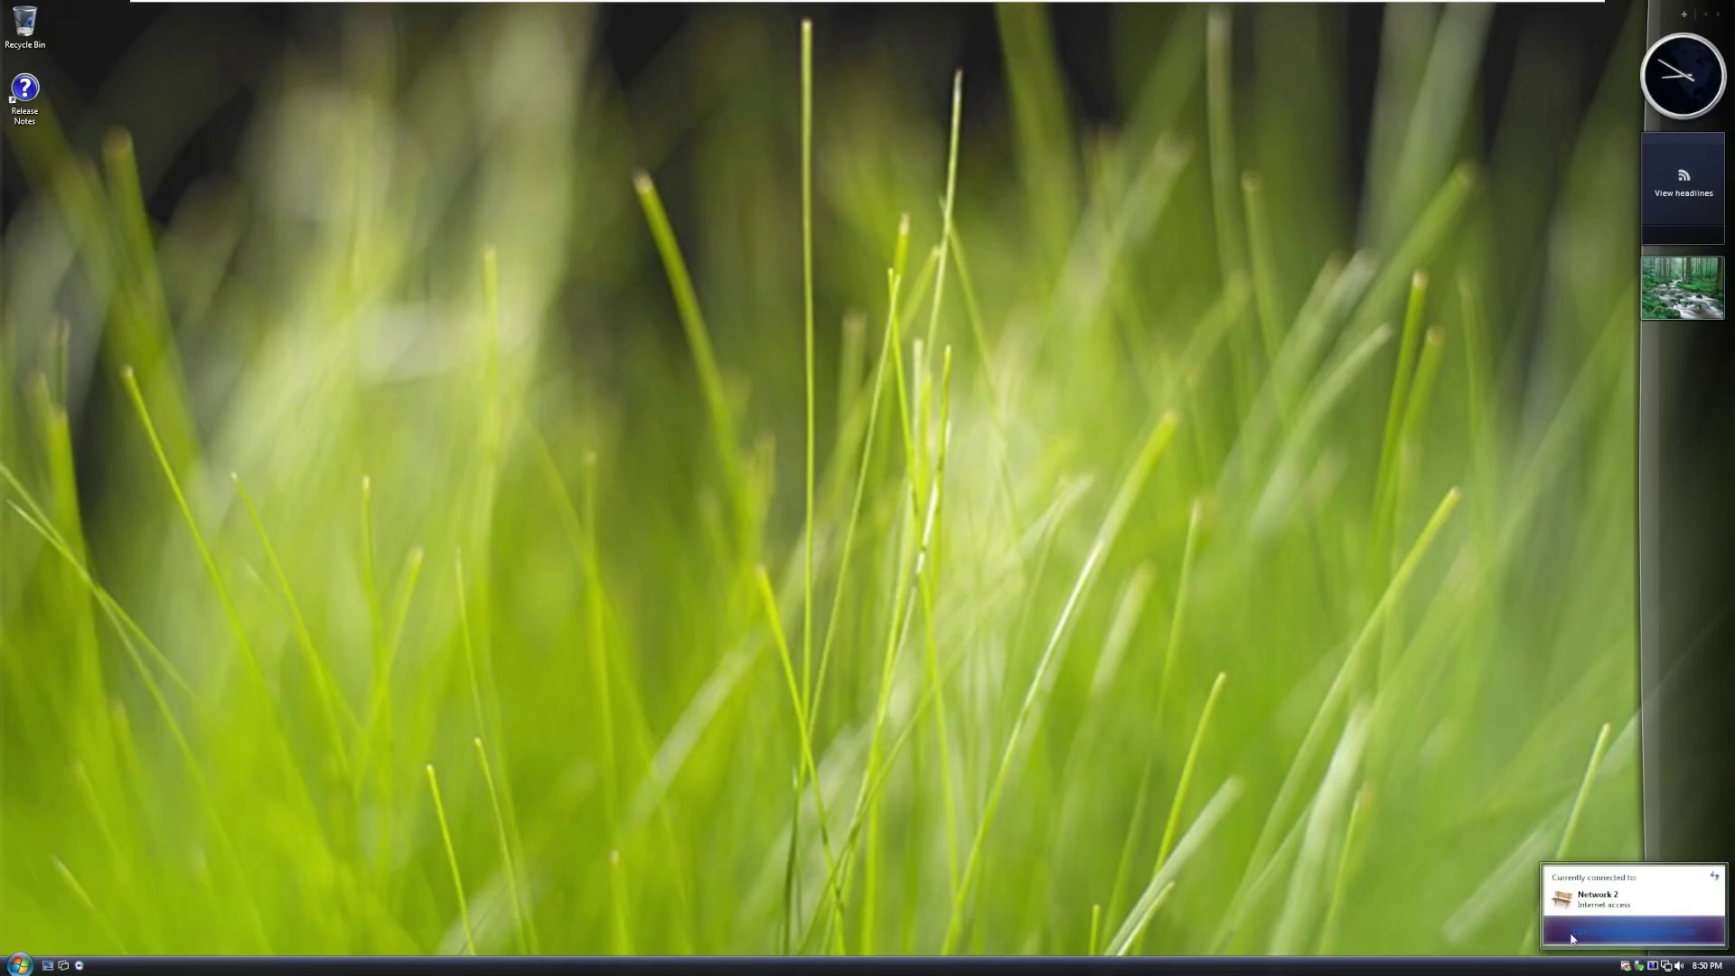
{"action": "left_click", "coordinate": [1149, 790]}
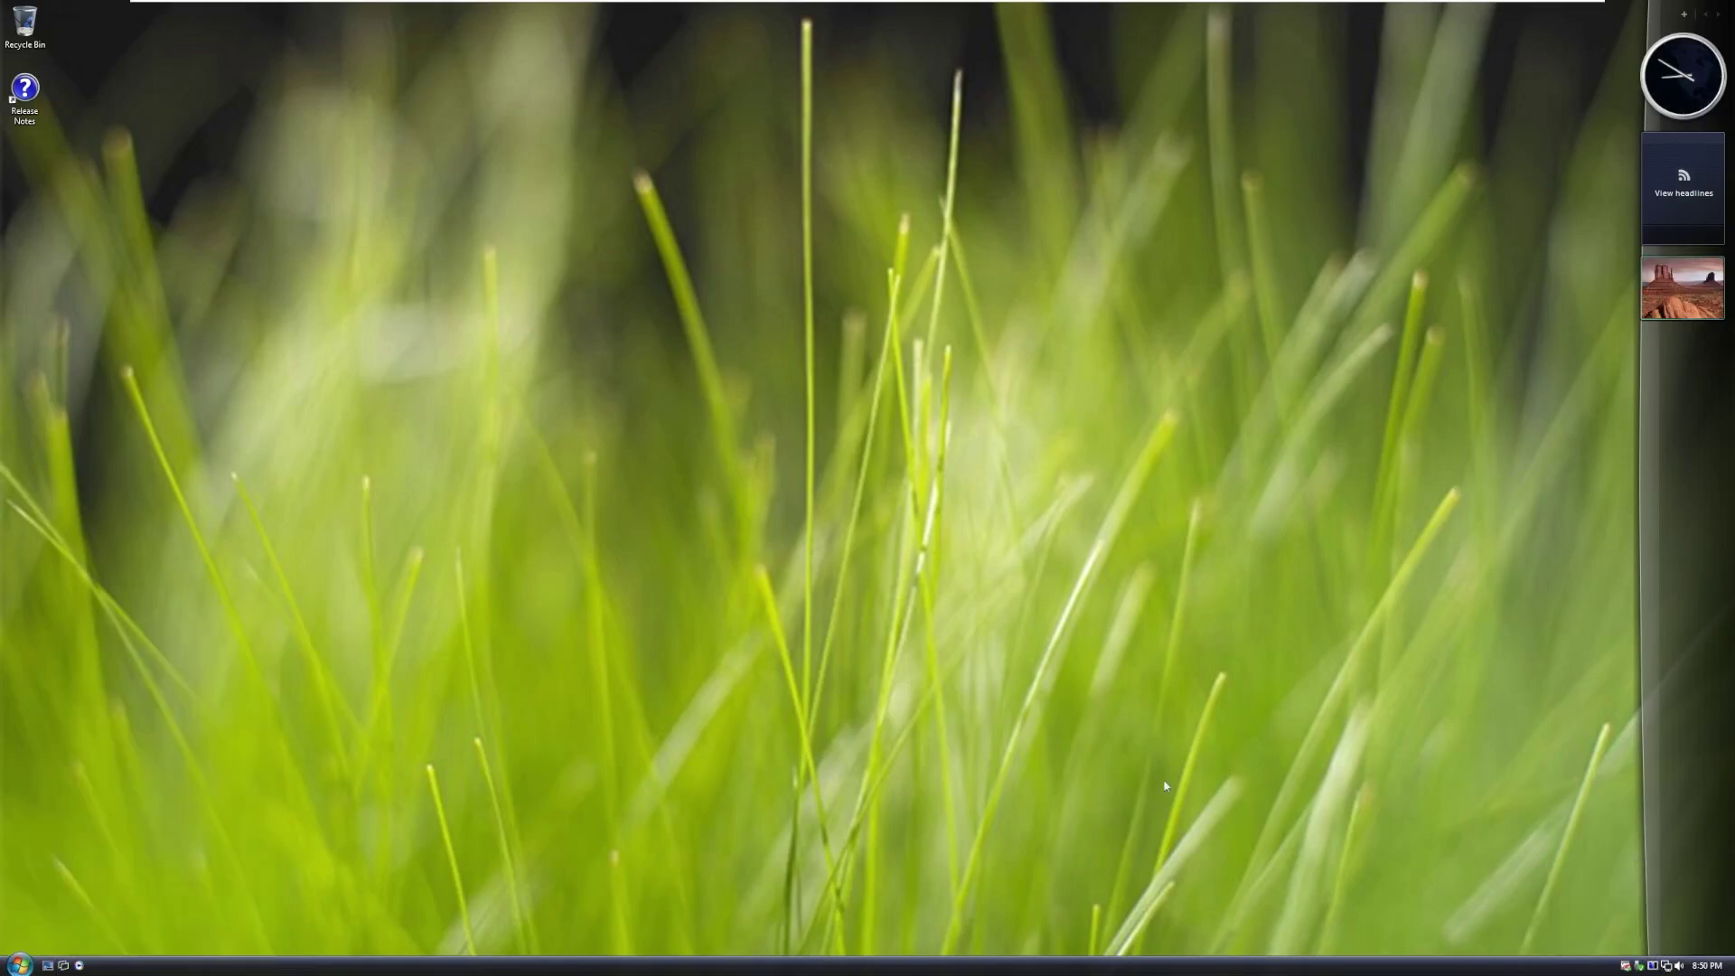
Open Personalize from the desktop menu, enlarge the window, and go to Change desktop background
{"action": "right_click", "coordinate": [1166, 786]}
{"action": "left_click", "coordinate": [1215, 891]}
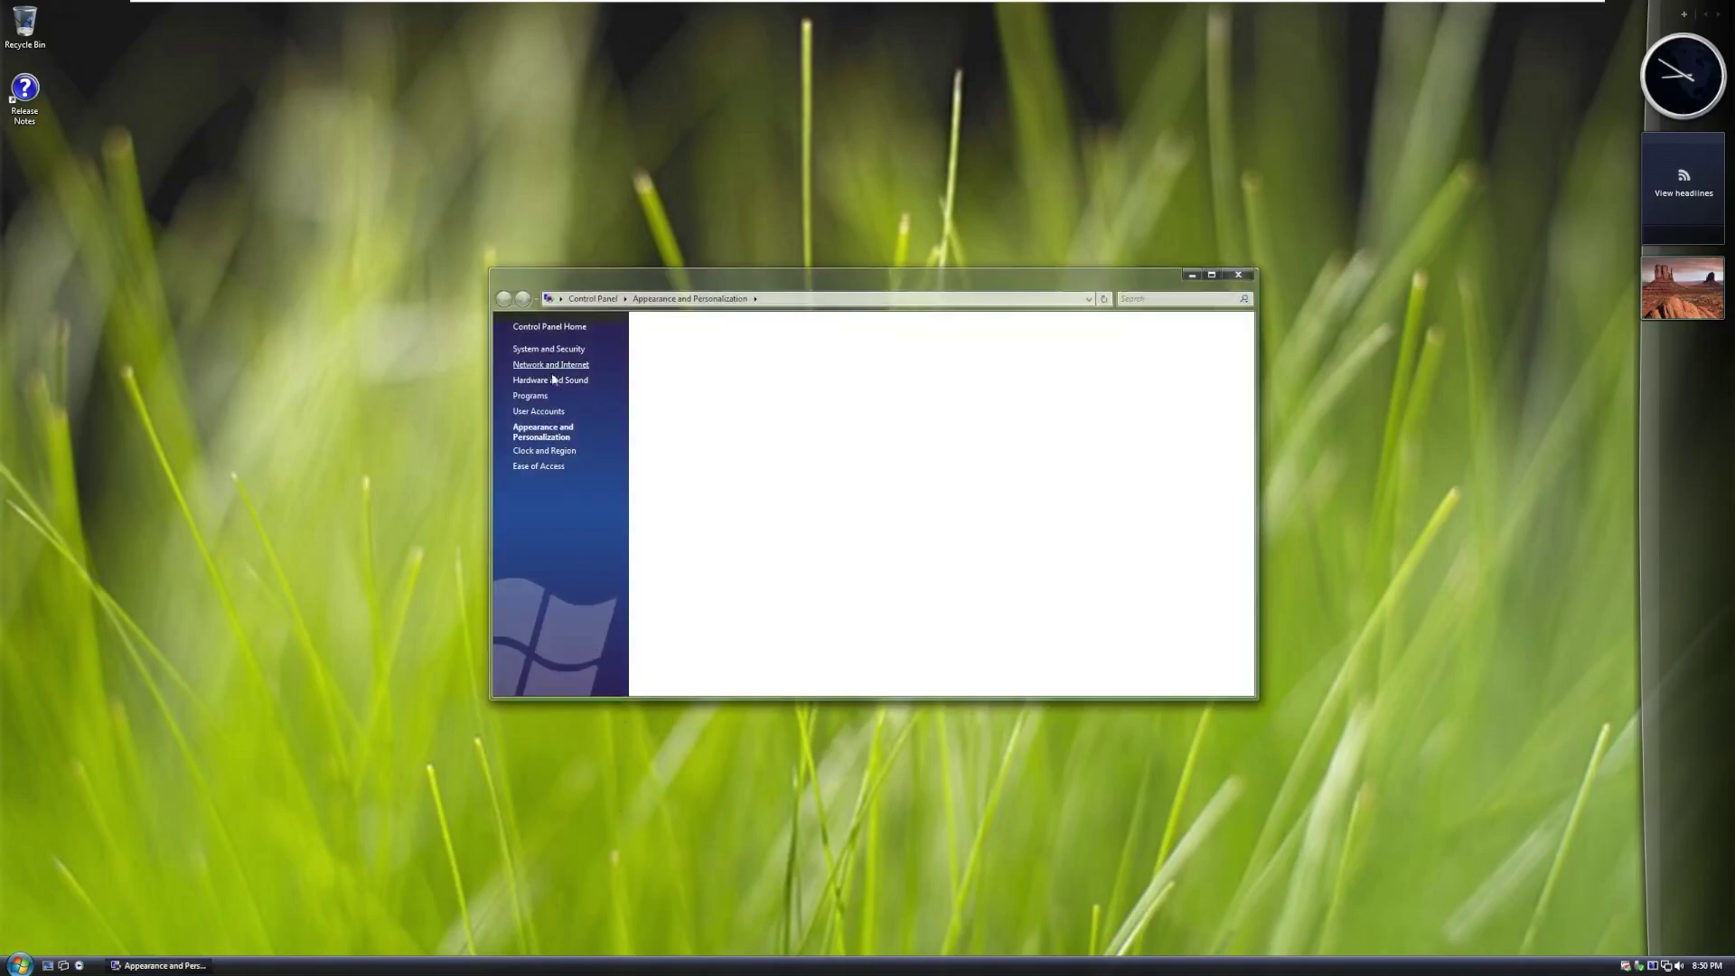
{"action": "left_click_drag", "start_coordinate": [491, 697], "coordinate": [210, 784]}
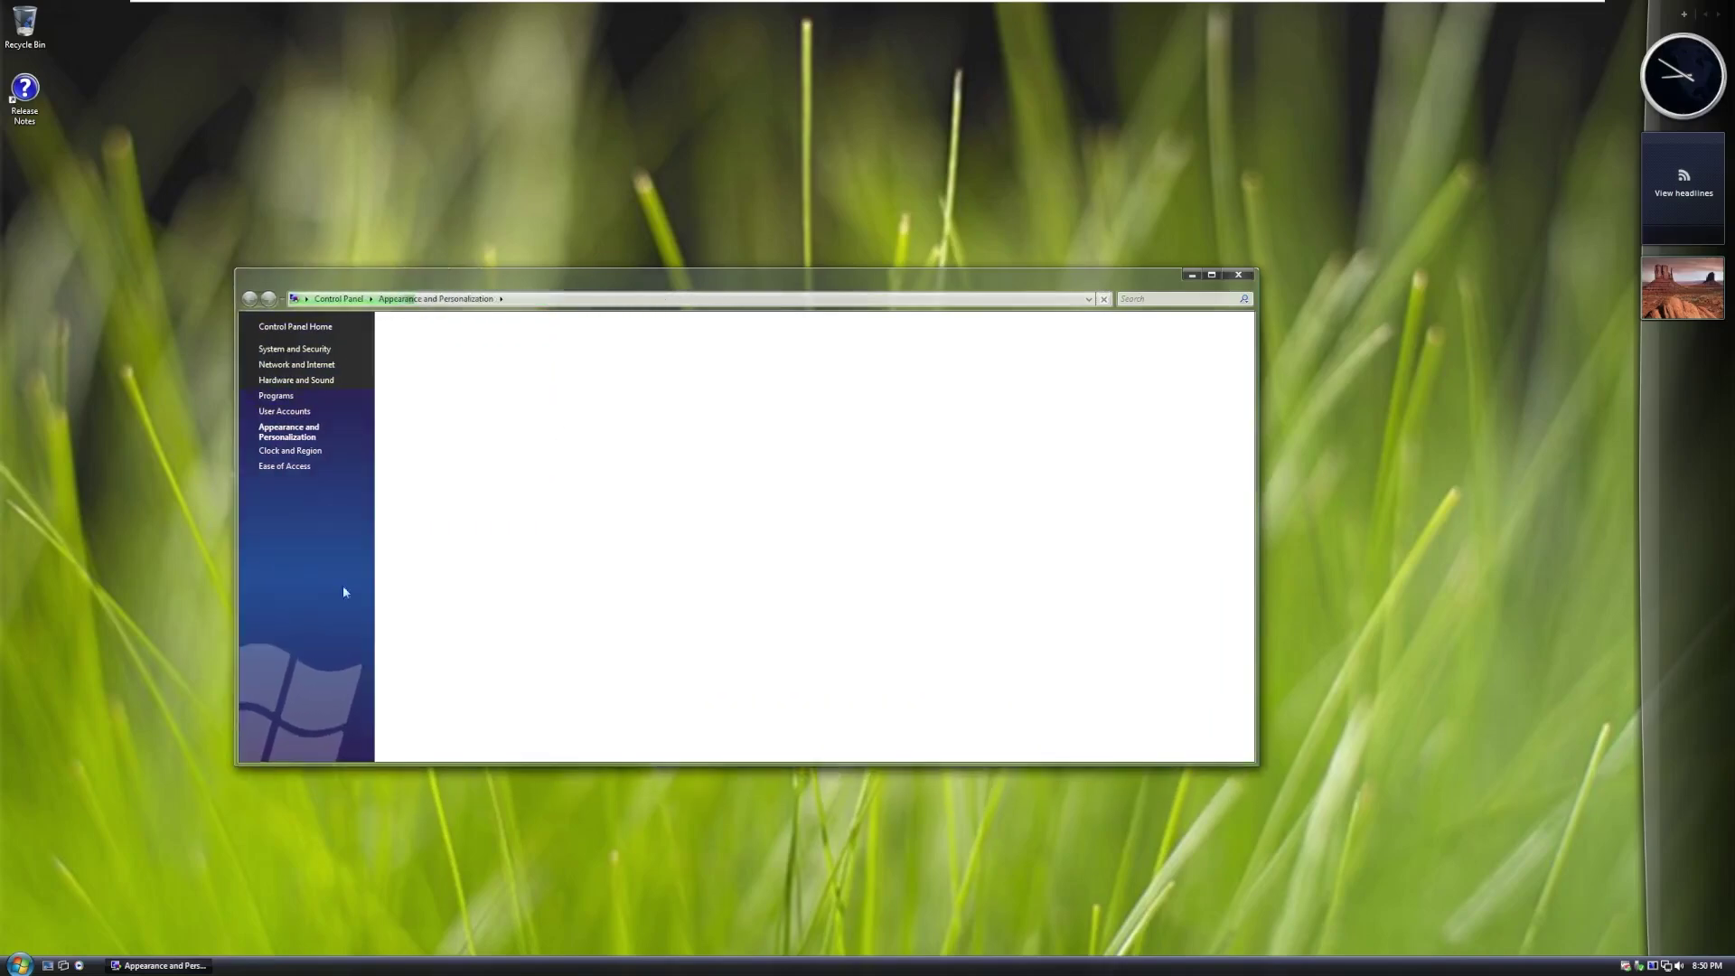
{"action": "left_click", "coordinate": [467, 347]}
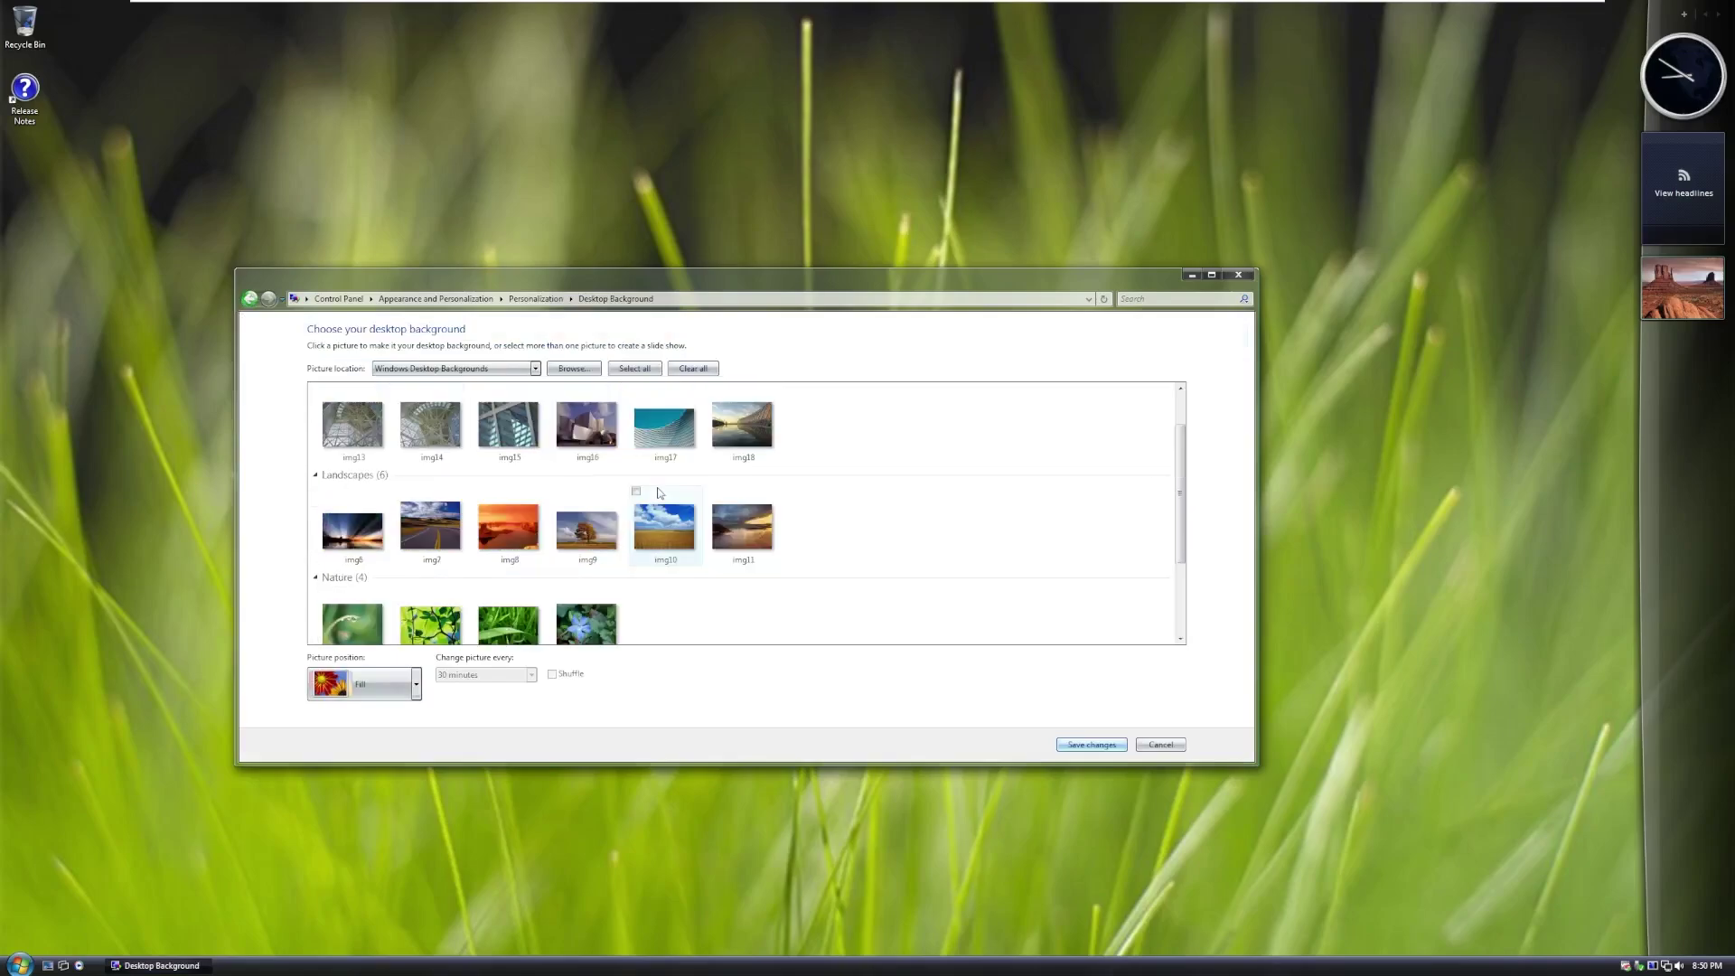
Try the img6 and img1 wallpapers, settling on the green leaves img2
{"action": "left_click", "coordinate": [353, 532]}
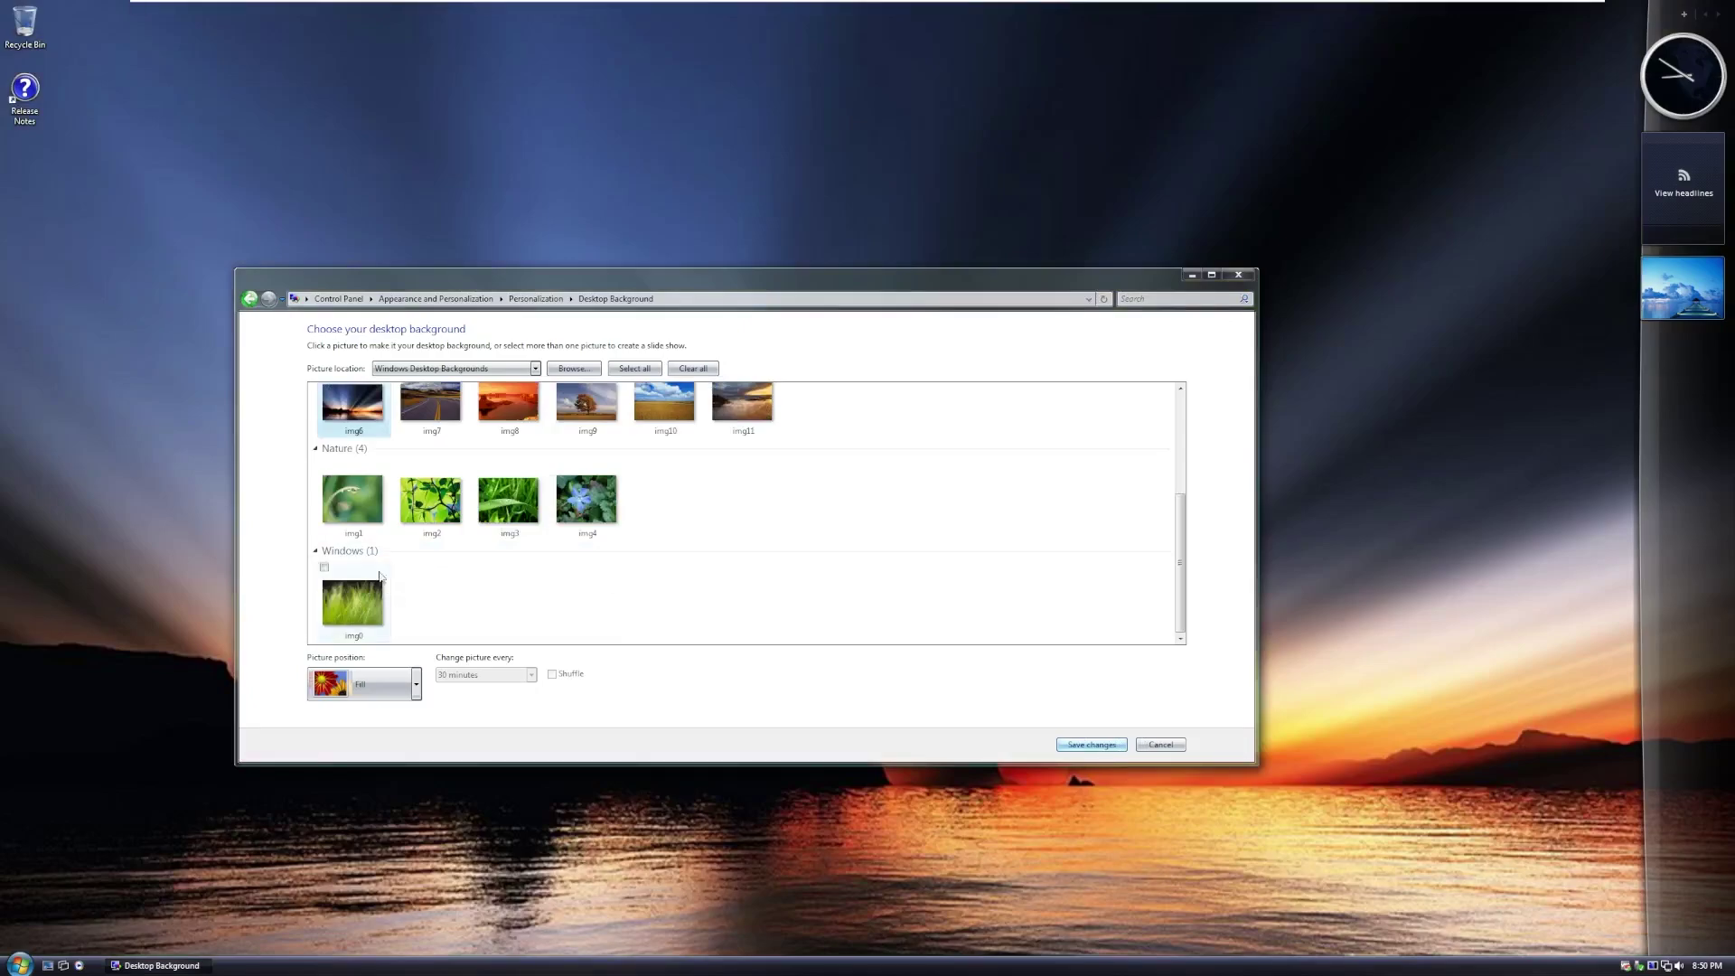
{"action": "left_click", "coordinate": [354, 499]}
{"action": "left_click", "coordinate": [439, 502]}
{"action": "left_click_drag", "start_coordinate": [723, 274], "coordinate": [973, 201]}
Restore the img0 grass wallpaper, then view winver's Windows Avalon 6.0 build 6112 details
{"action": "left_click", "coordinate": [587, 533]}
{"action": "key", "text": "Return"}
{"action": "key", "text": "super+r"}
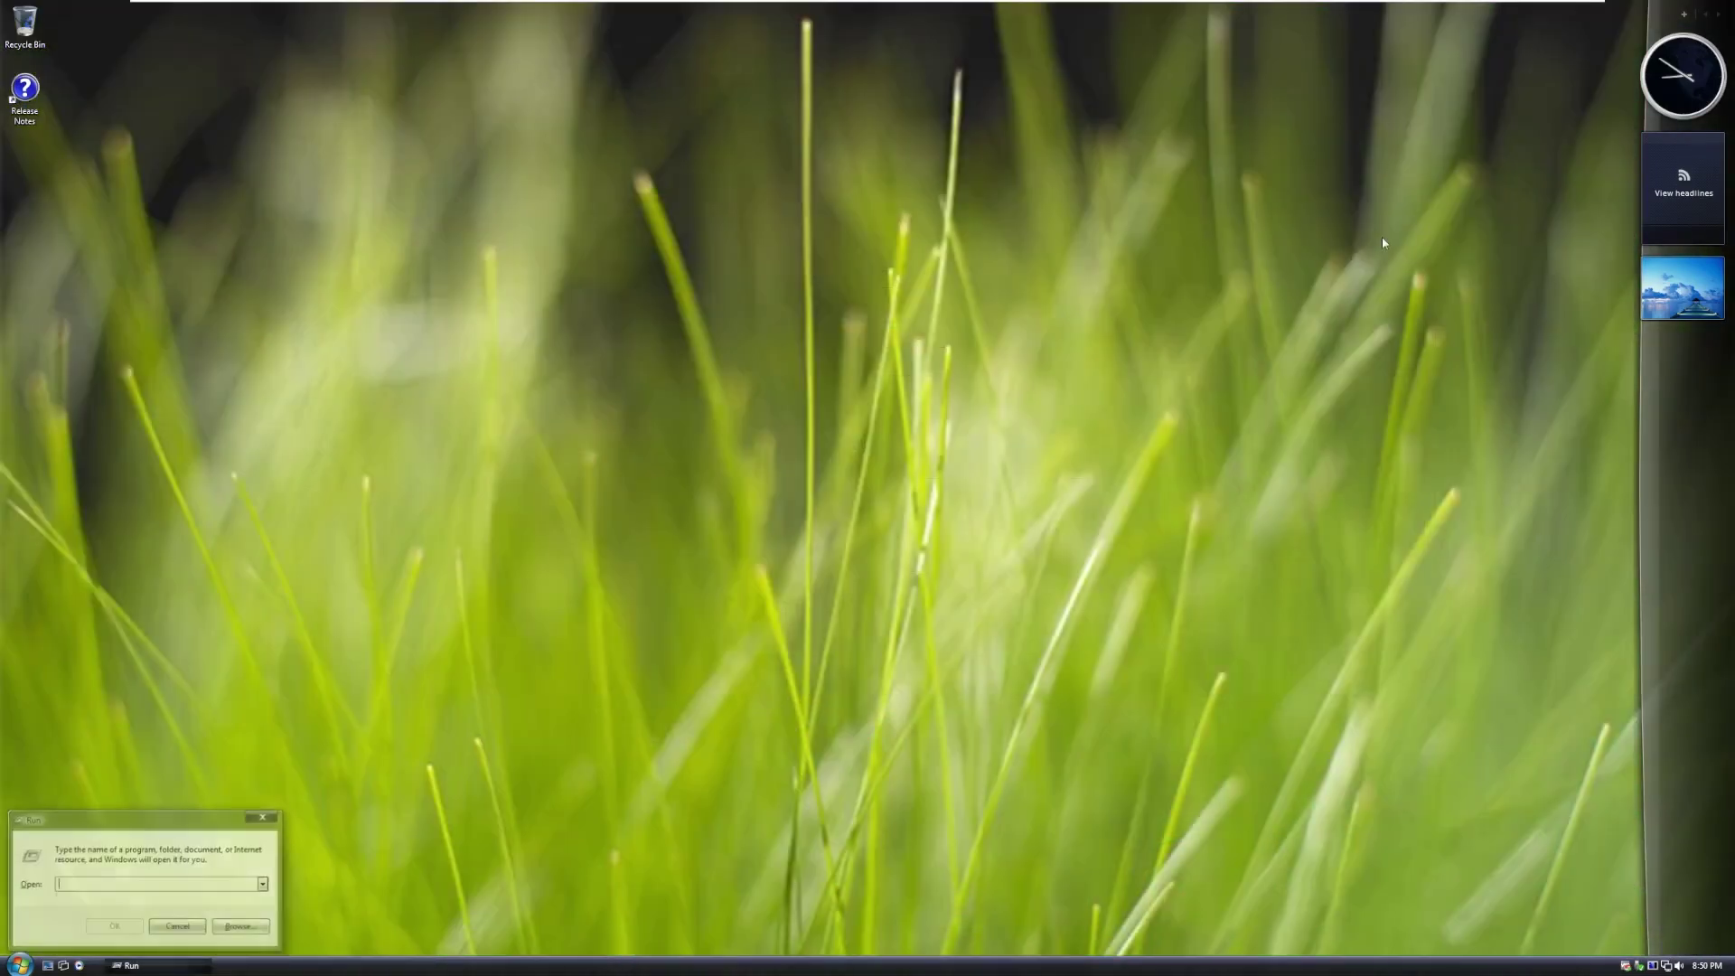
{"action": "type", "text": "winver"}
{"action": "key", "text": "Return"}
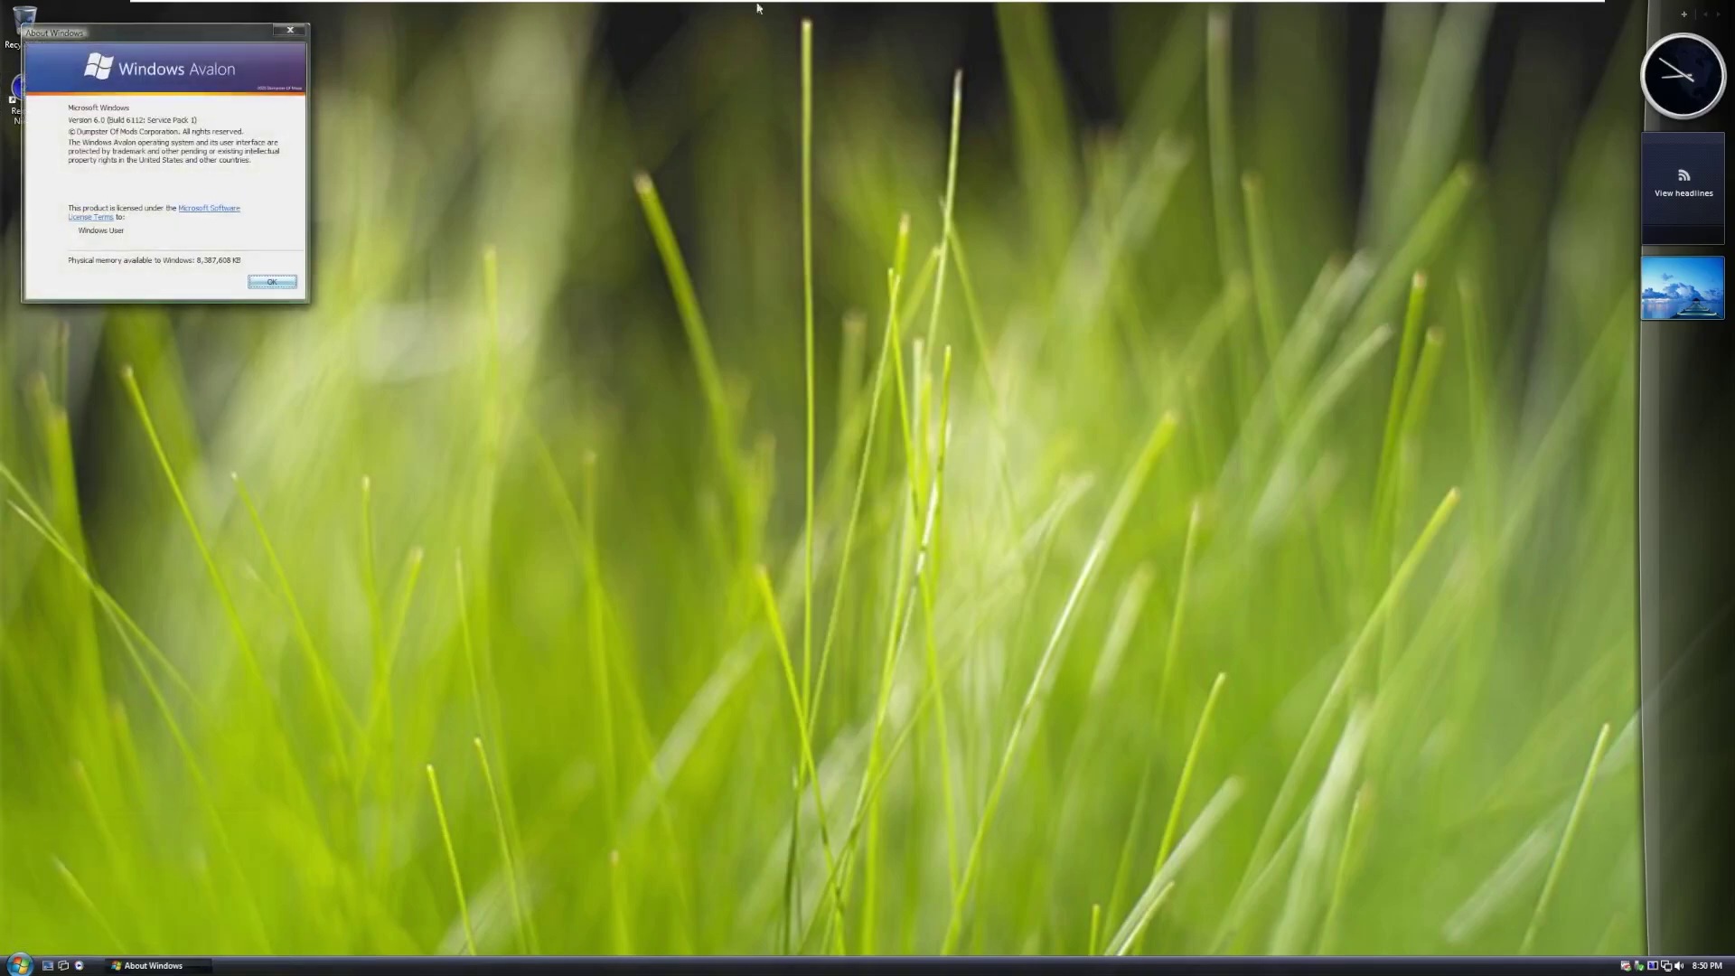
{"action": "left_click_drag", "start_coordinate": [220, 45], "coordinate": [602, 180]}
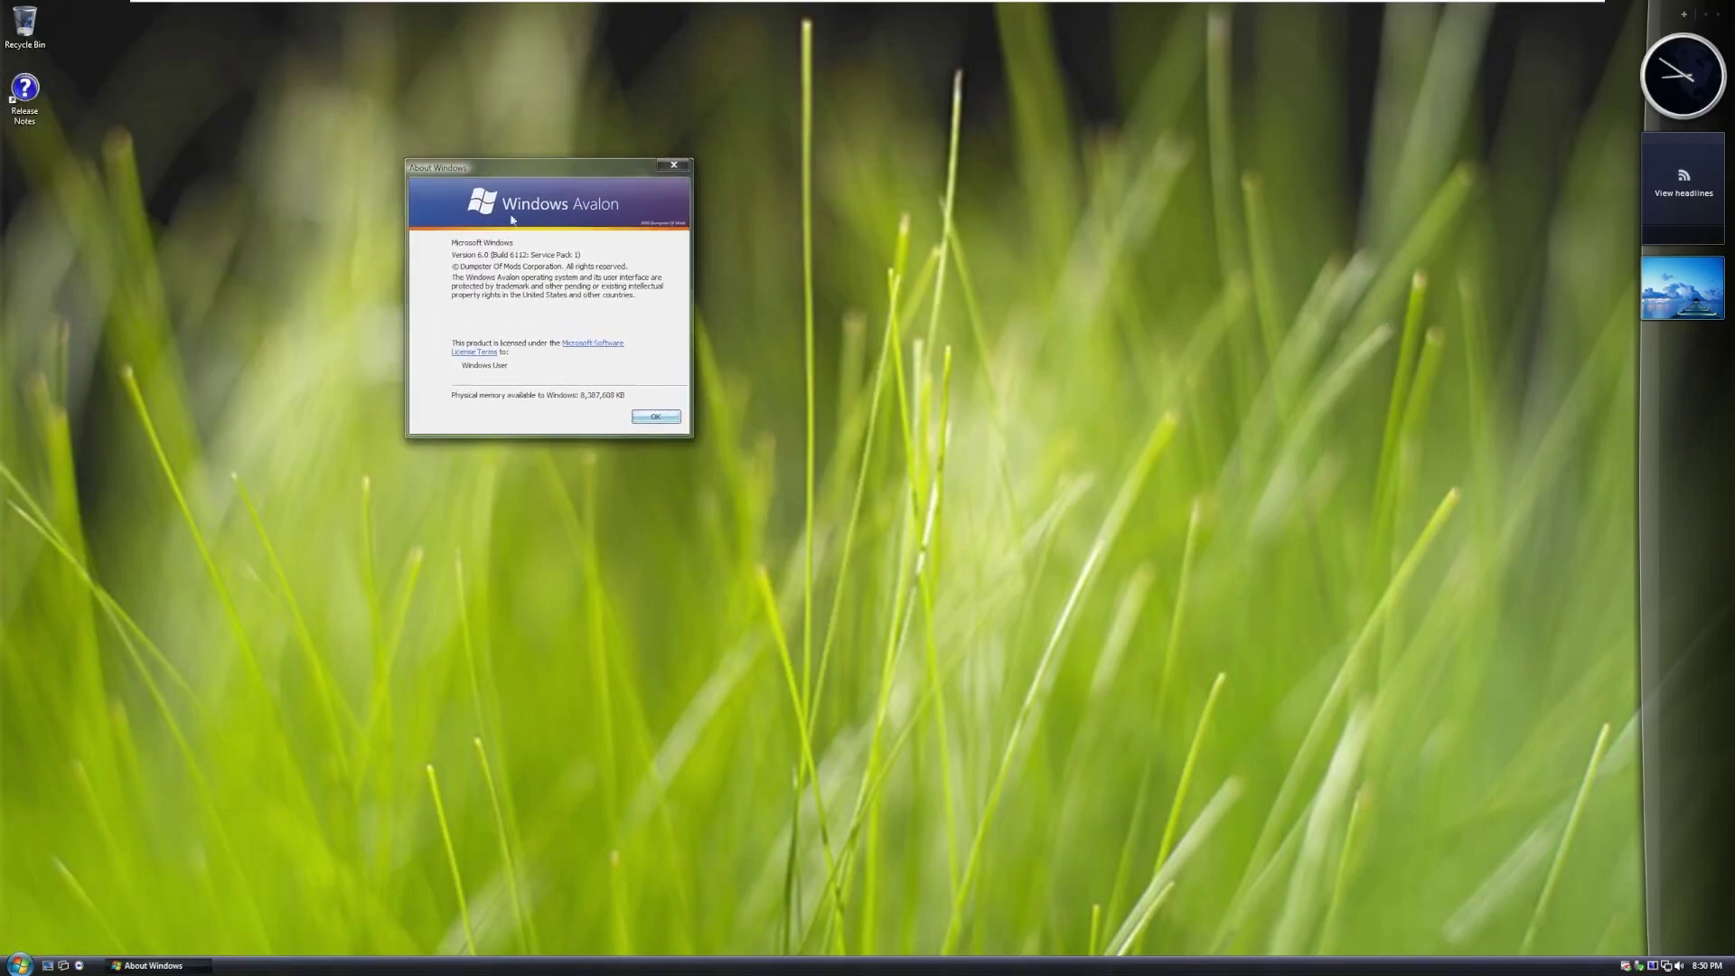
{"action": "left_click", "coordinate": [656, 416]}
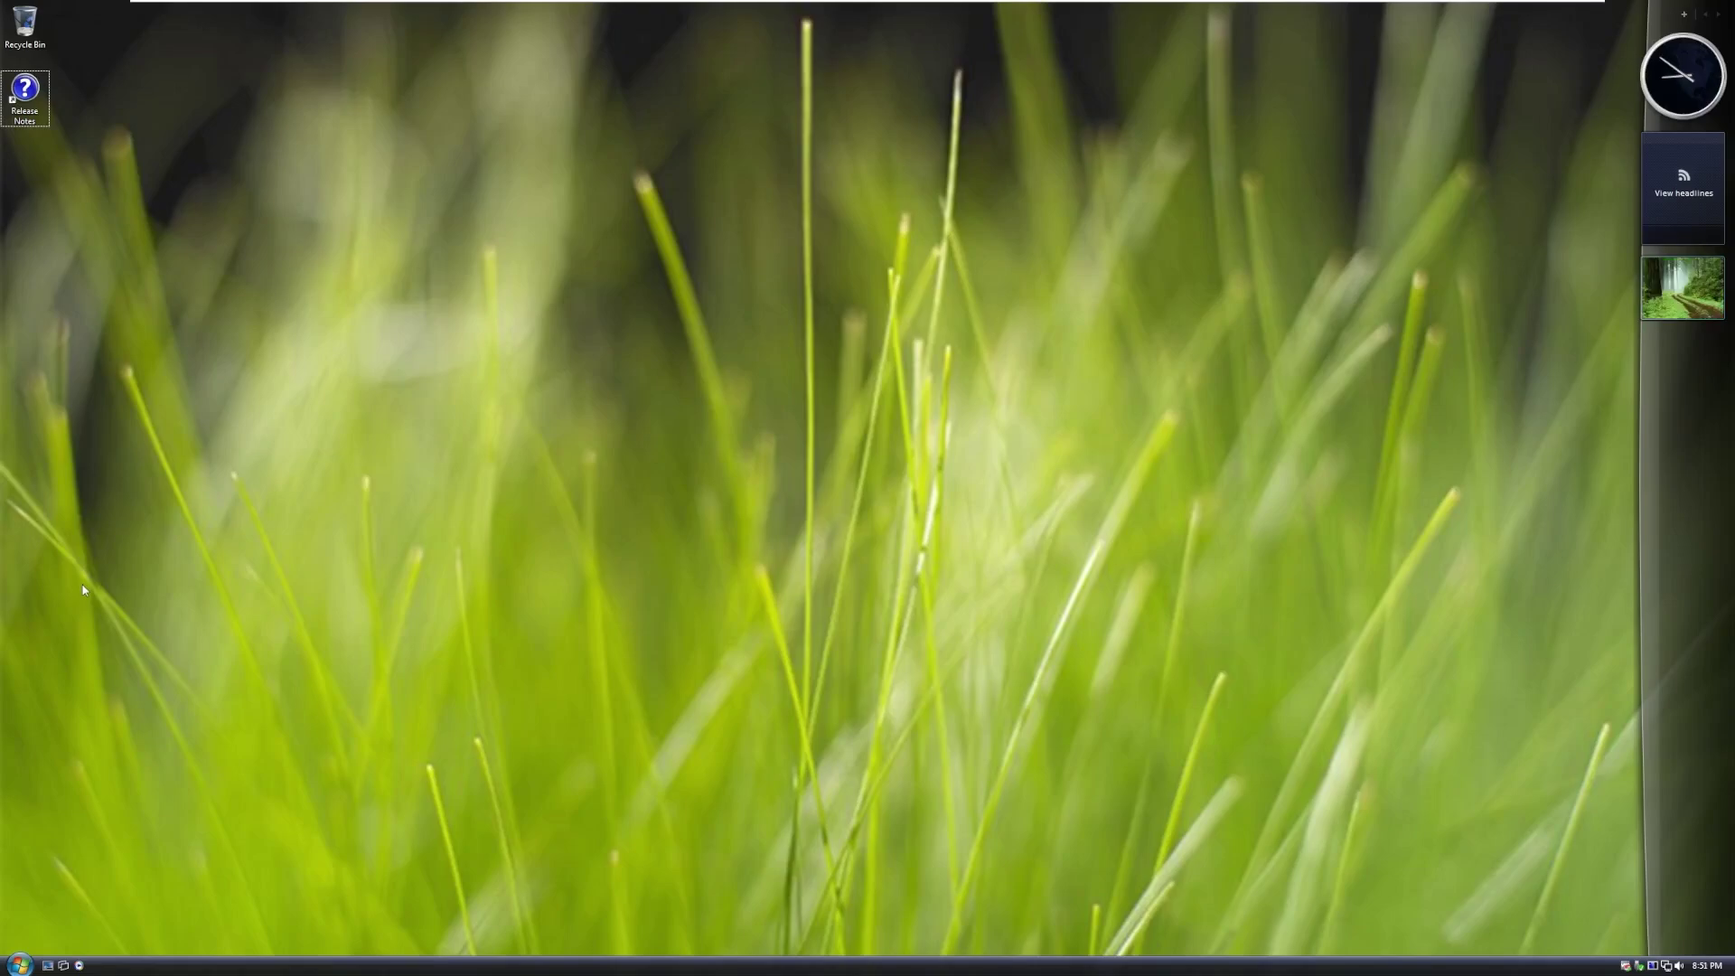
Open the local Administrator's User Accounts page from the Start menu user picture
{"action": "right_click", "coordinate": [562, 762]}
{"action": "key", "text": "Escape"}
{"action": "left_click", "coordinate": [18, 964]}
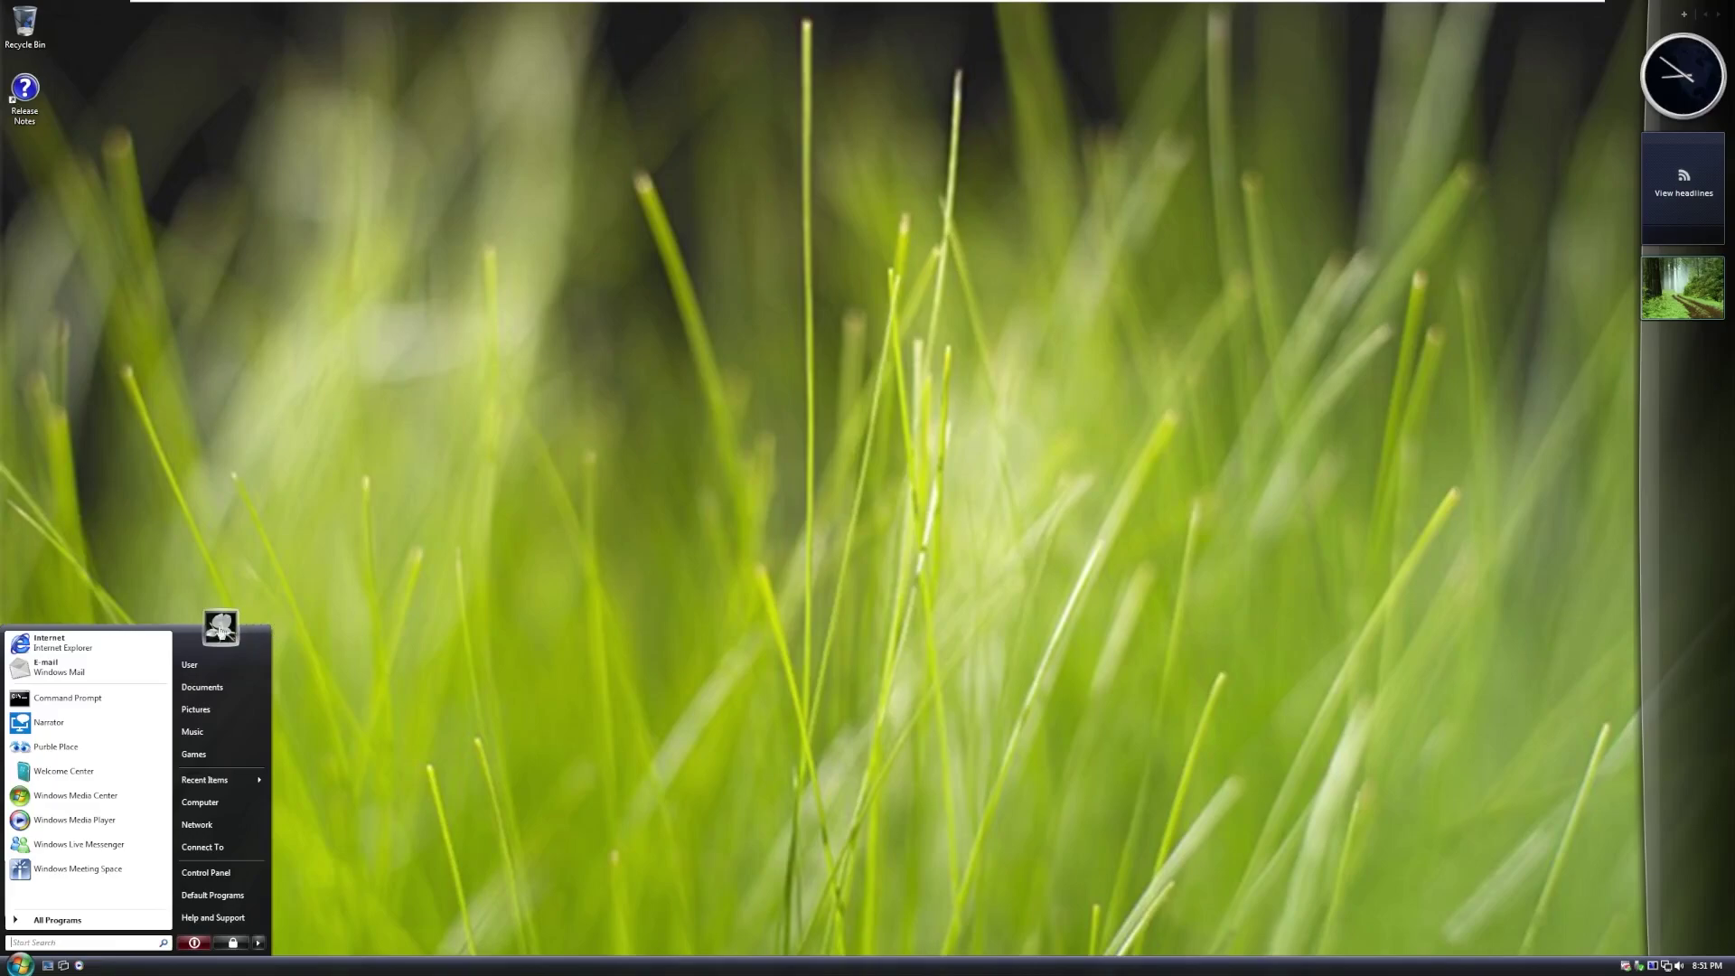
{"action": "left_click", "coordinate": [221, 627]}
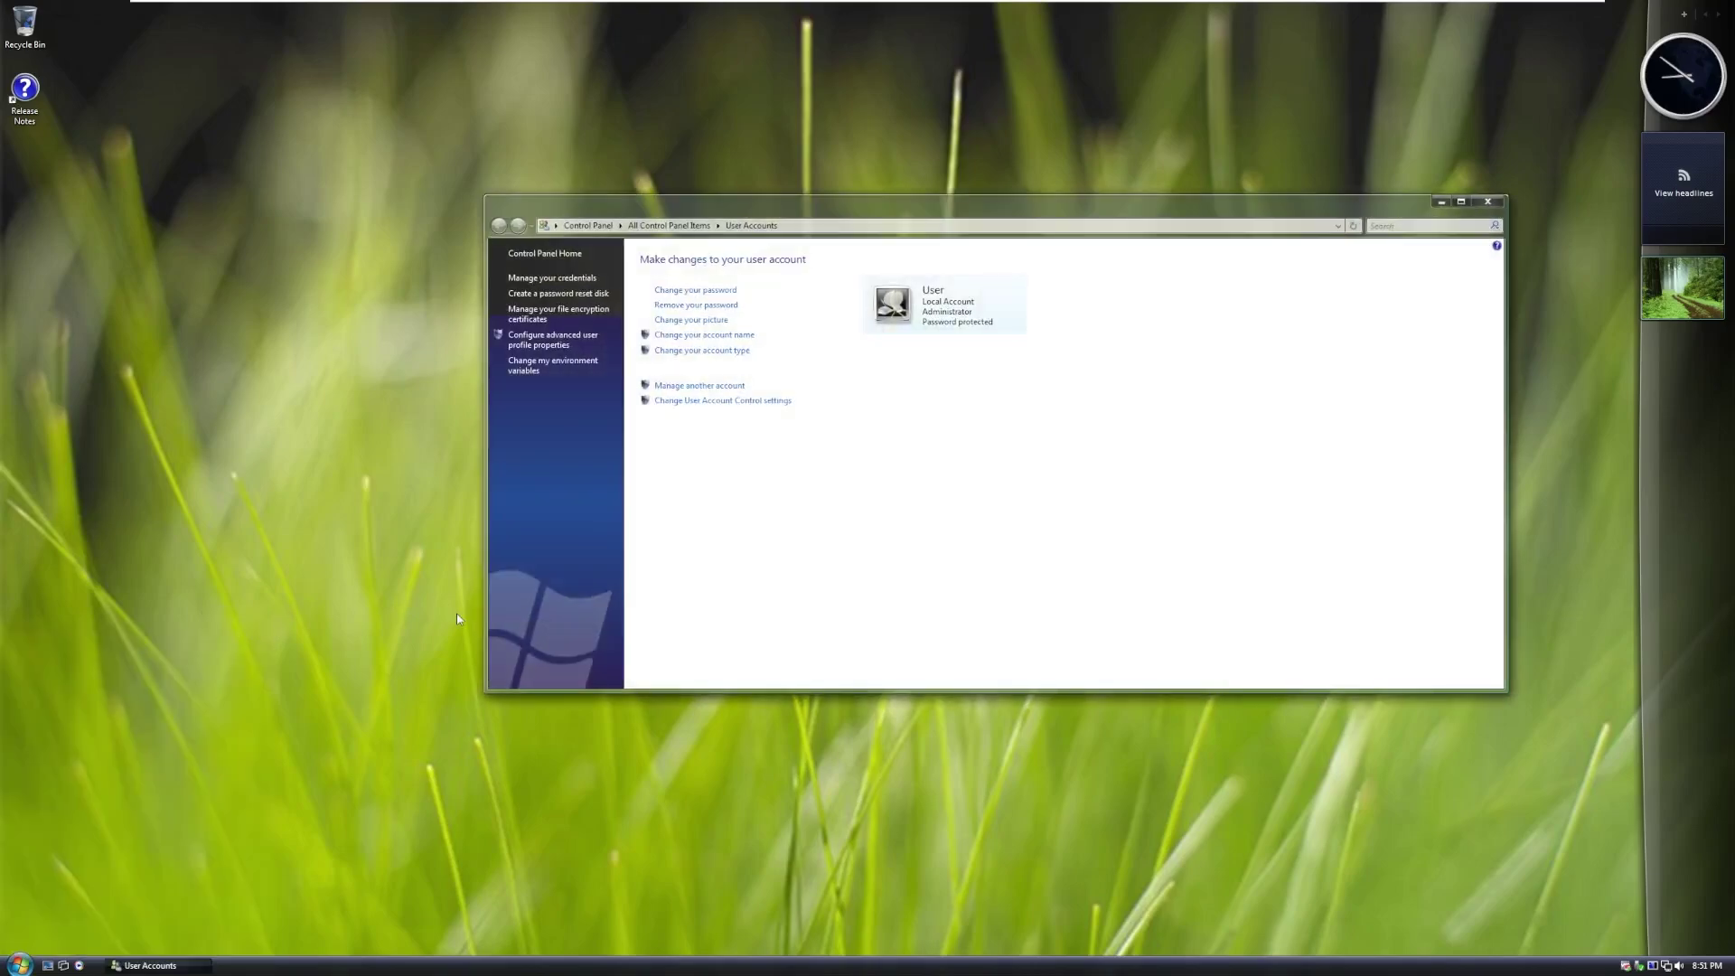